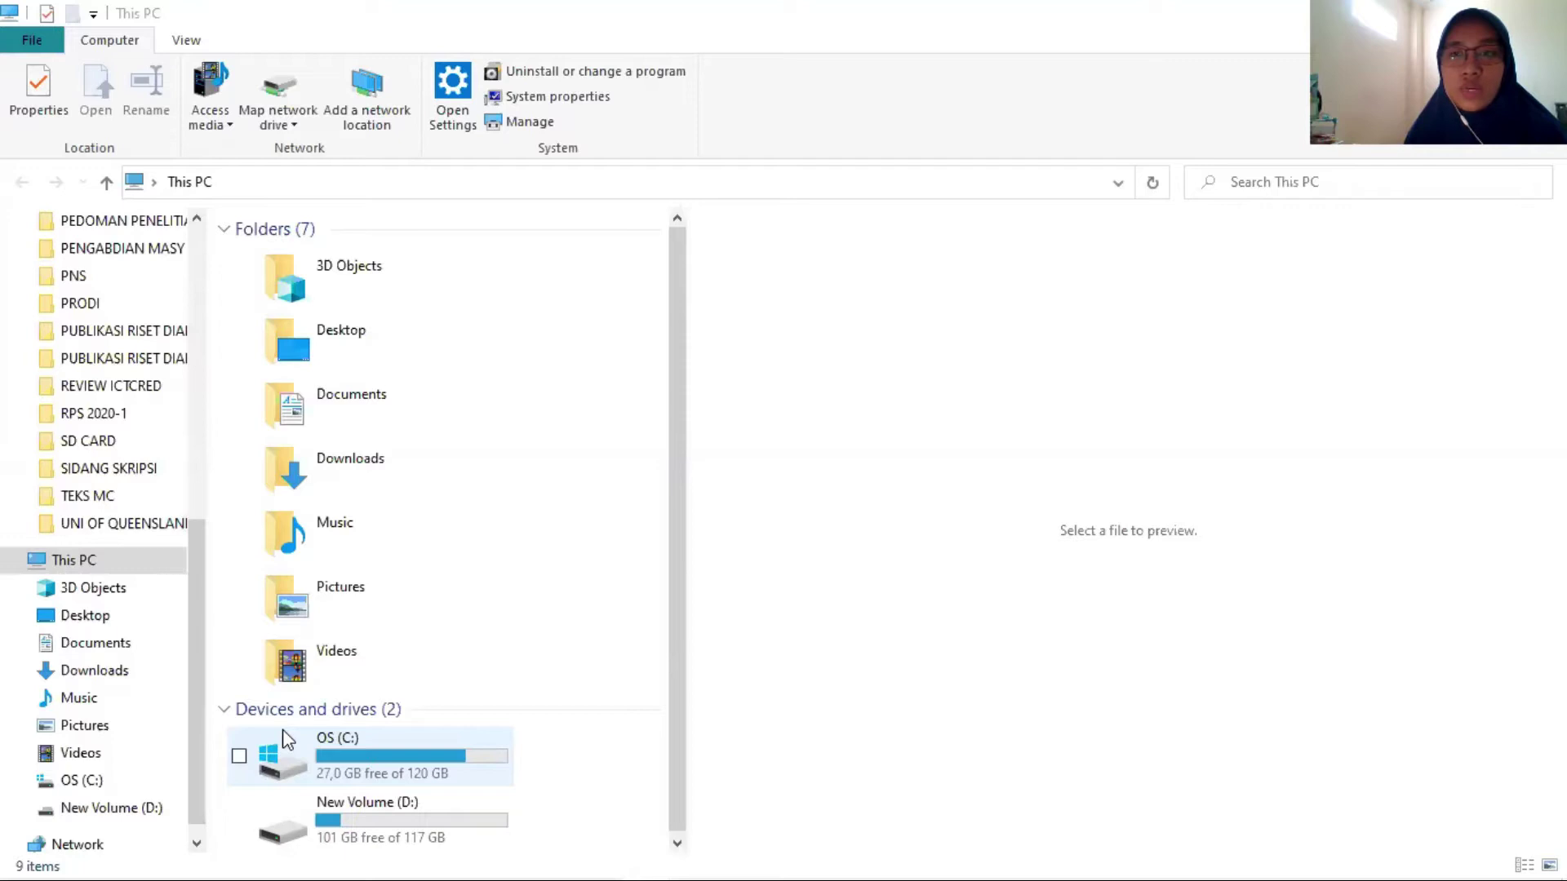
Rename the project folder on New Volume (D:), listed below "from download 2020", as KARJNOV2020
double_click(455, 830)
left_click(433, 356)
key("F2")
type("K")
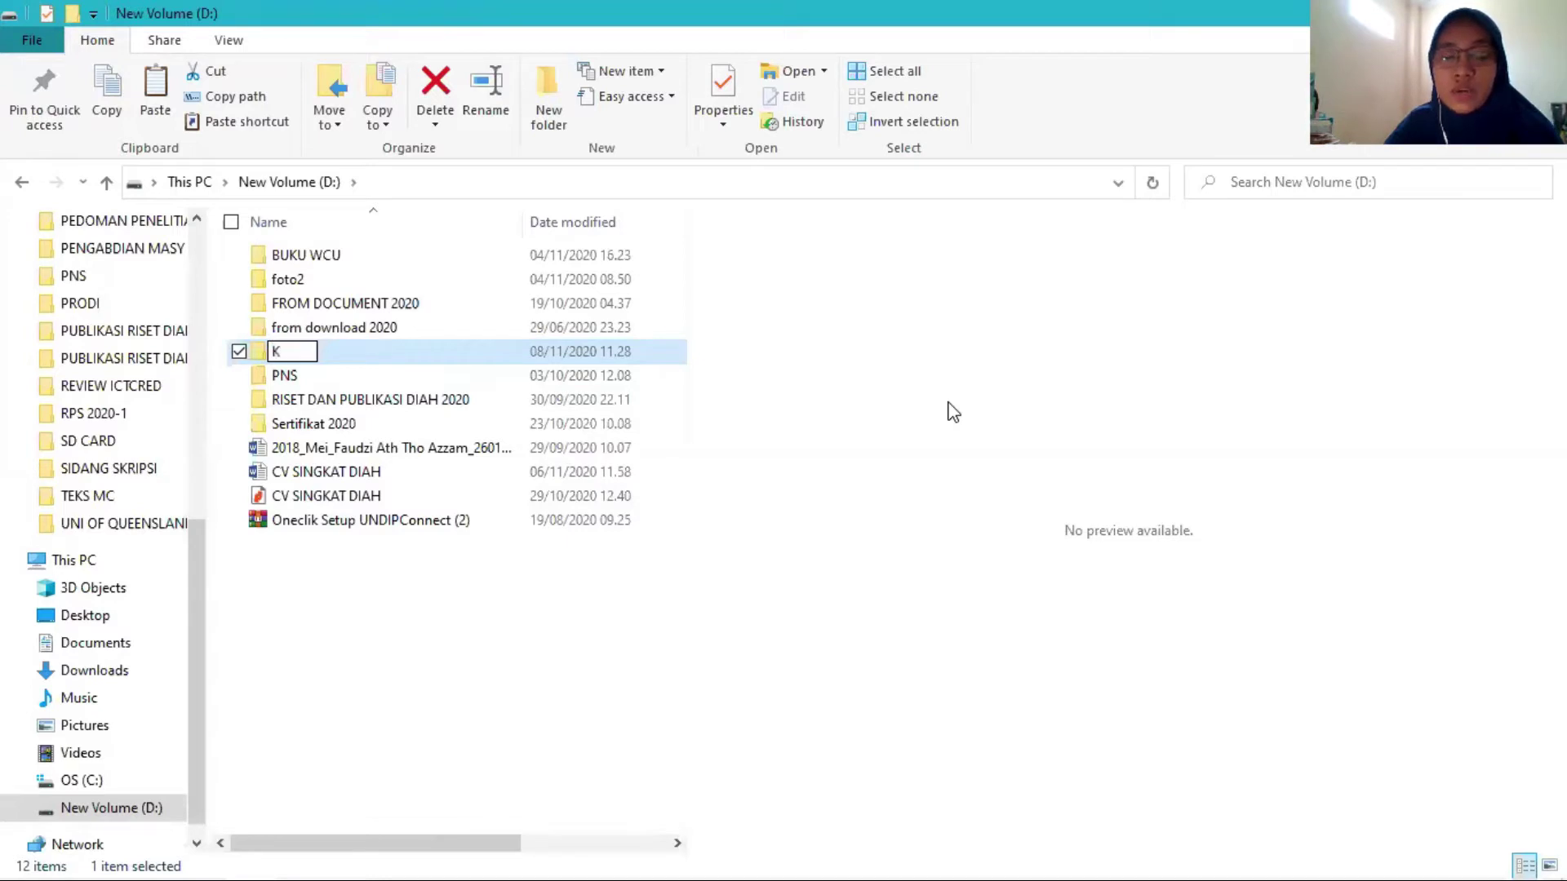
type("ARJ")
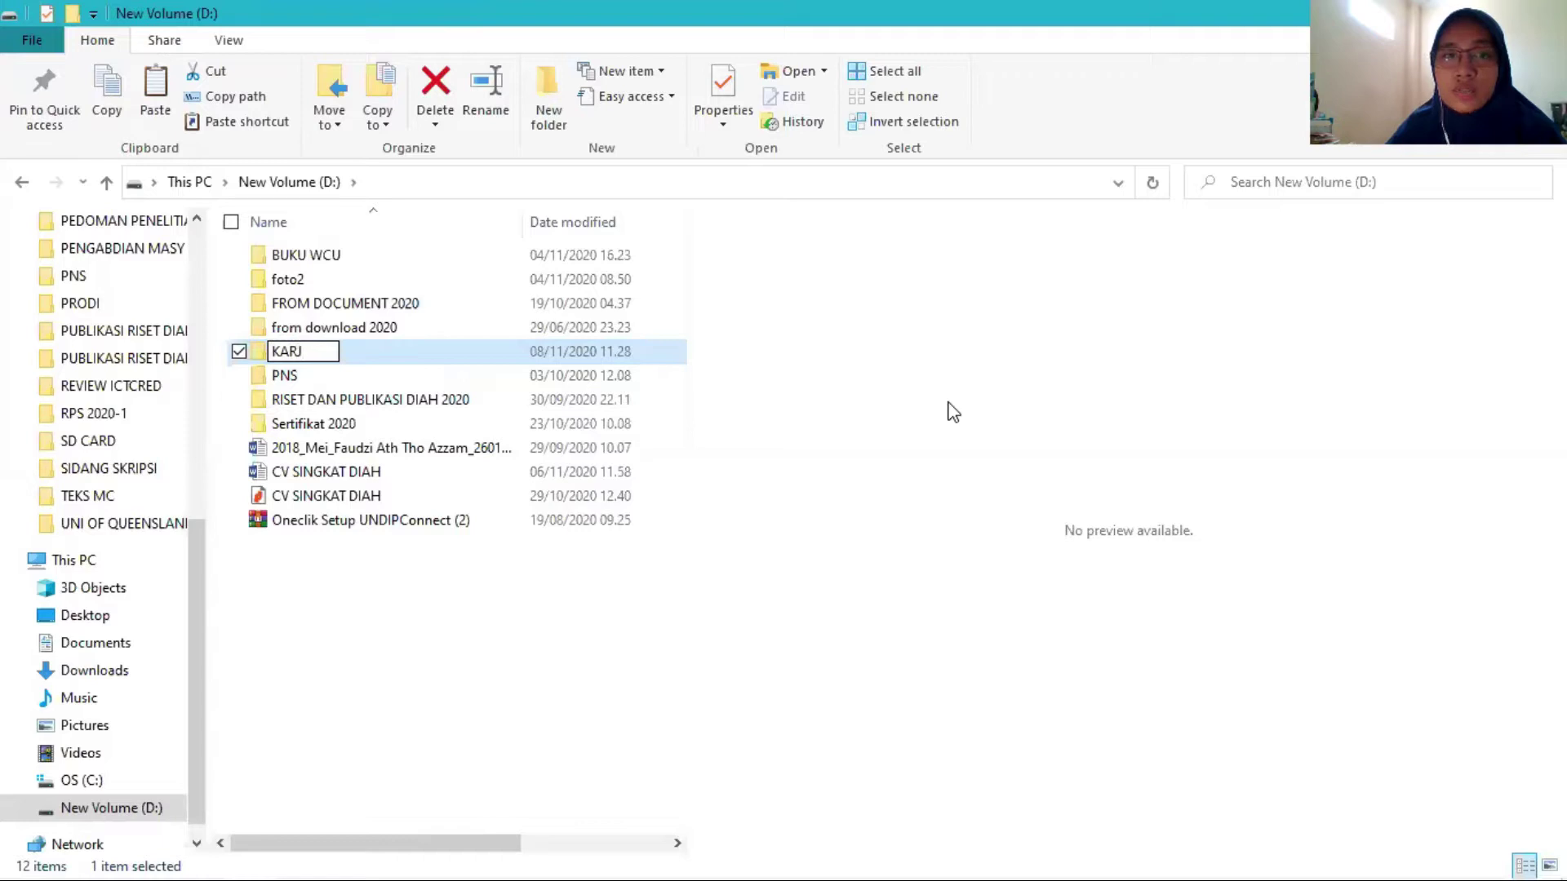
key("BackSpace")
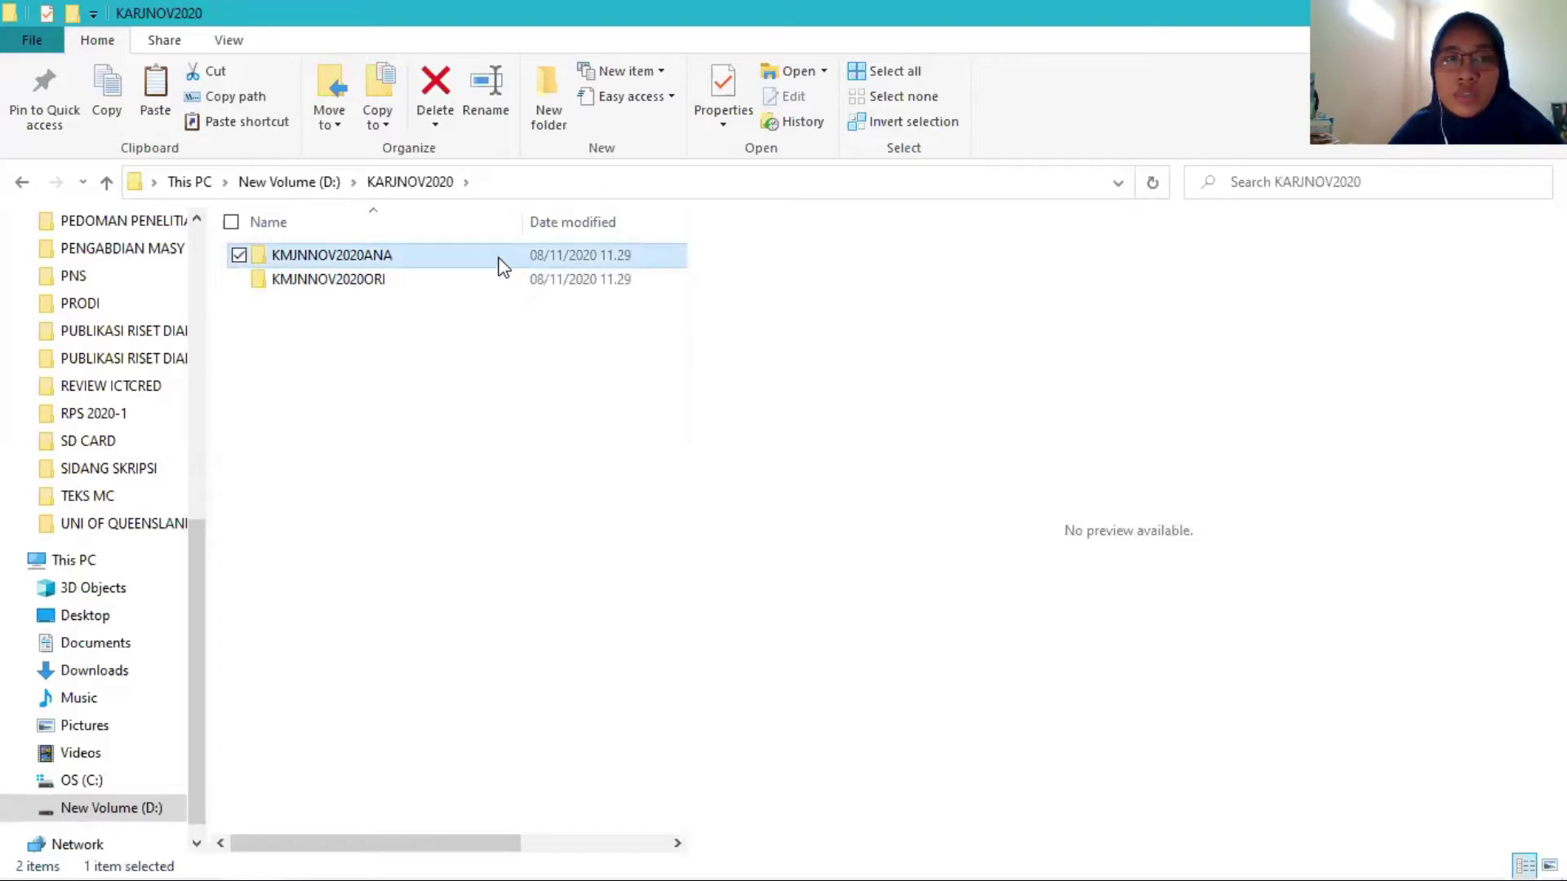
right_click(502, 267)
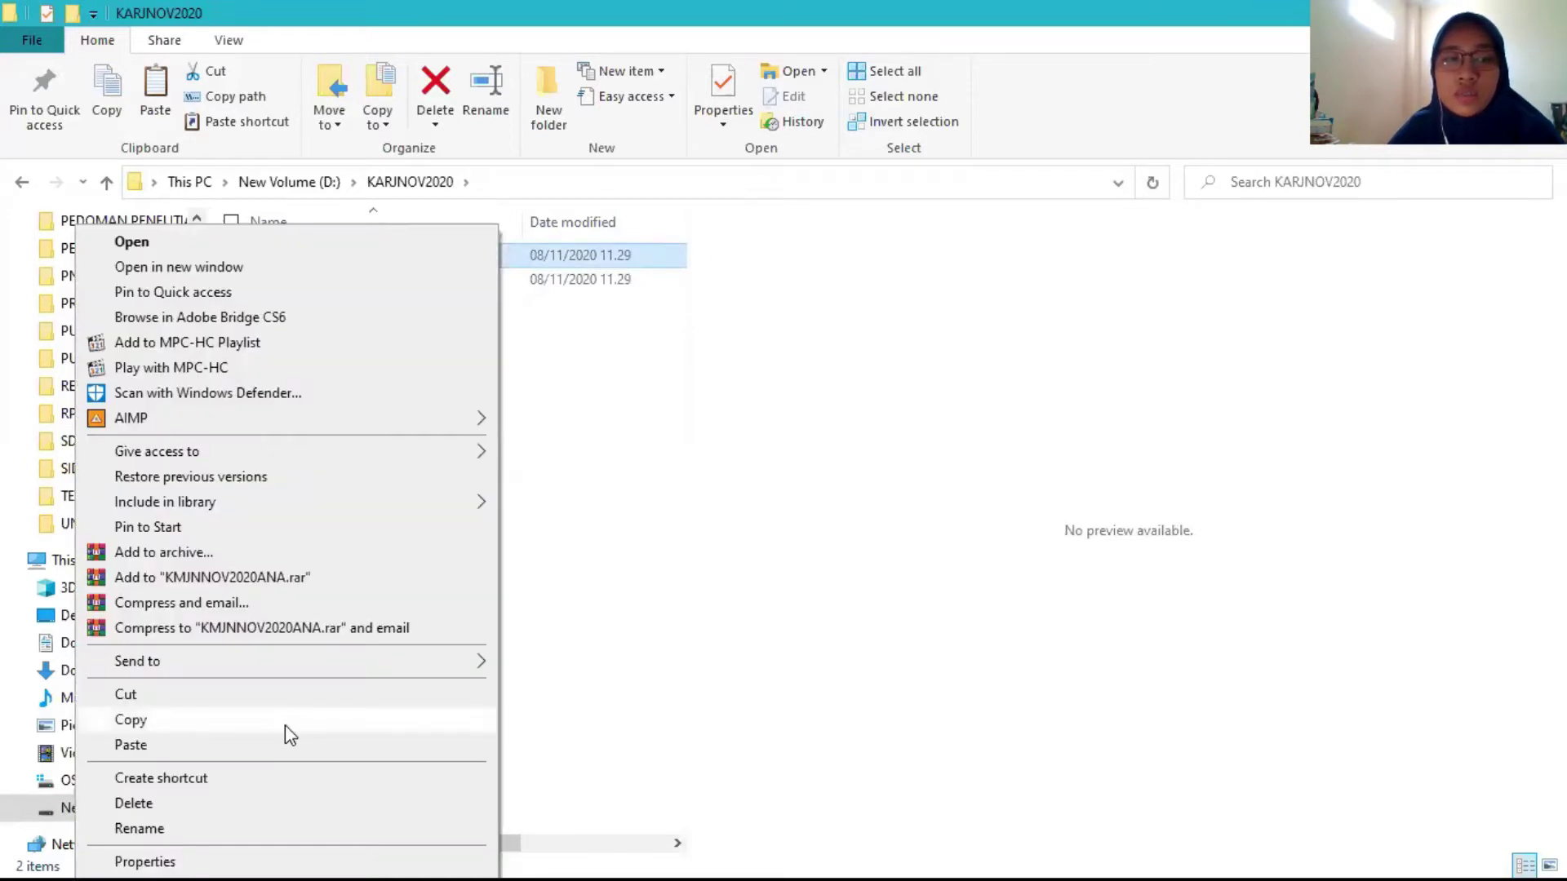
left_click(287, 826)
key("Return")
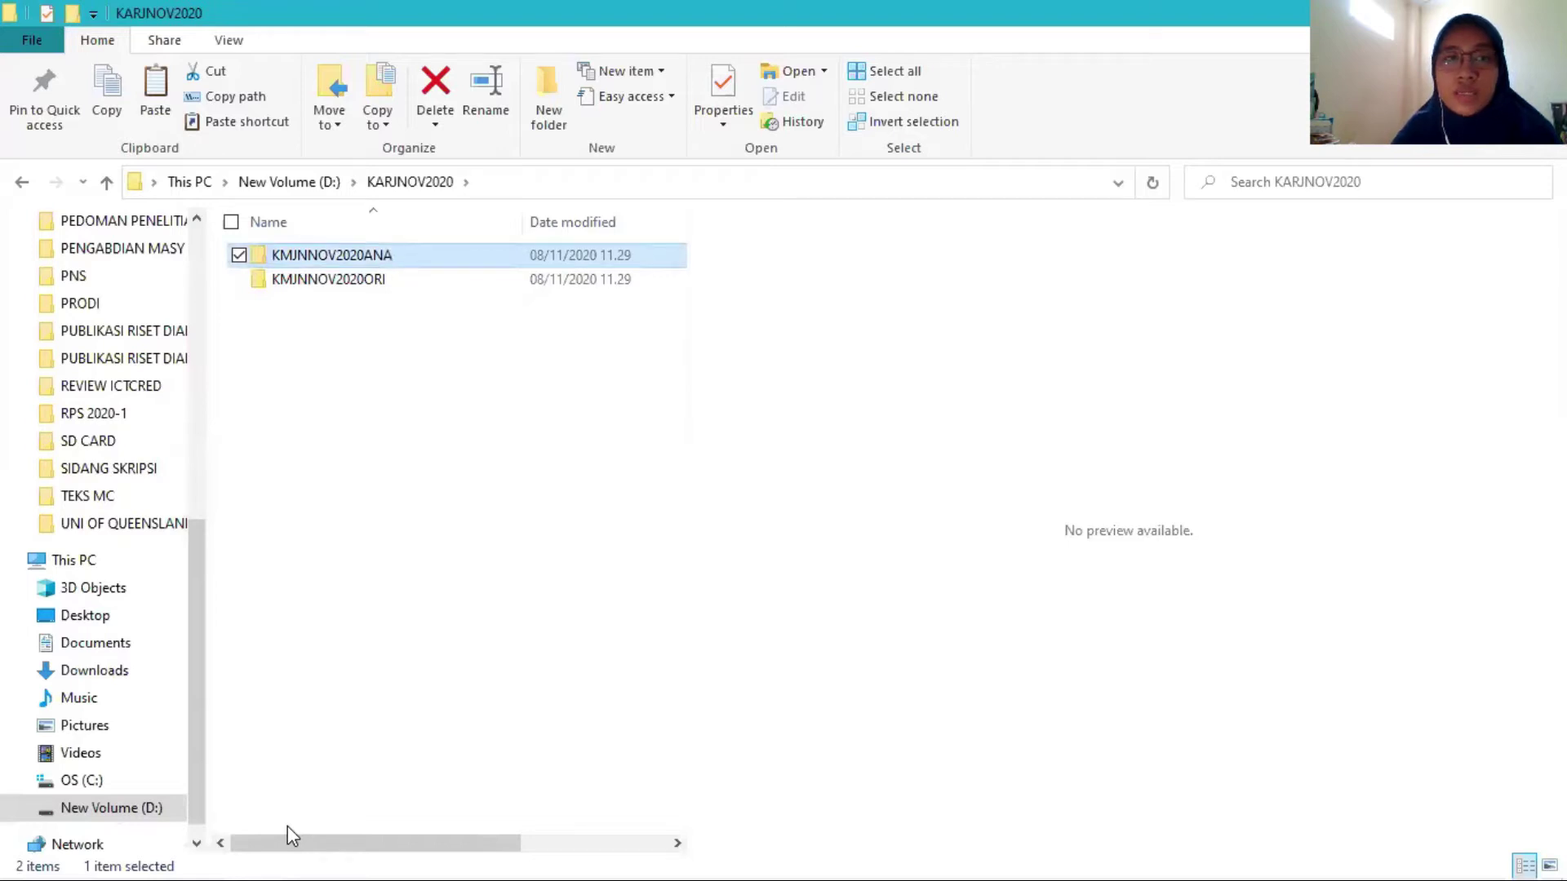
left_click(589, 282)
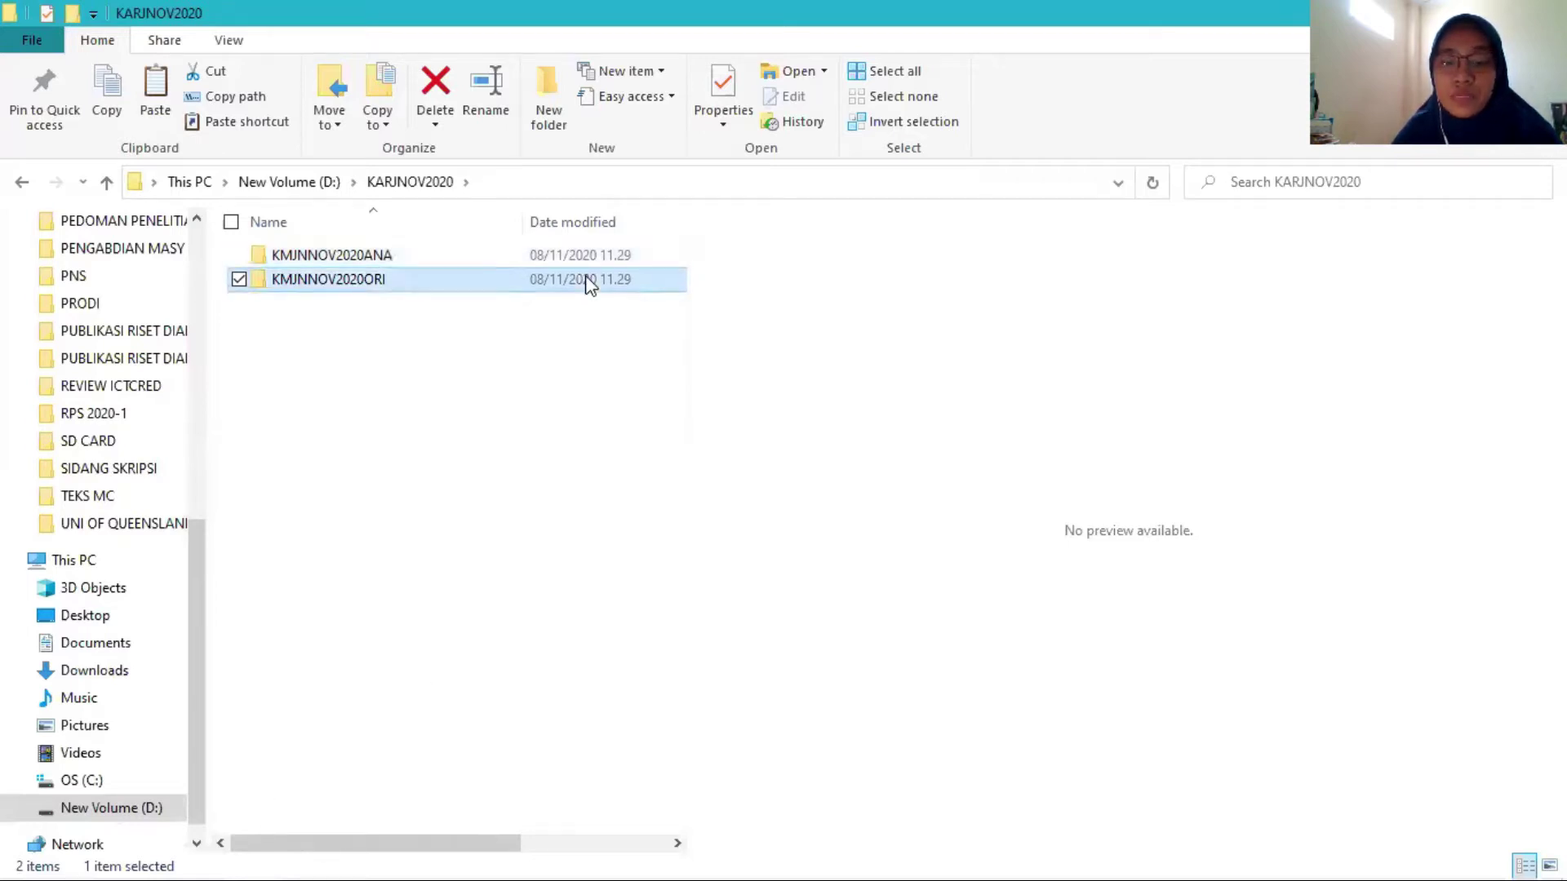
right_click(584, 281)
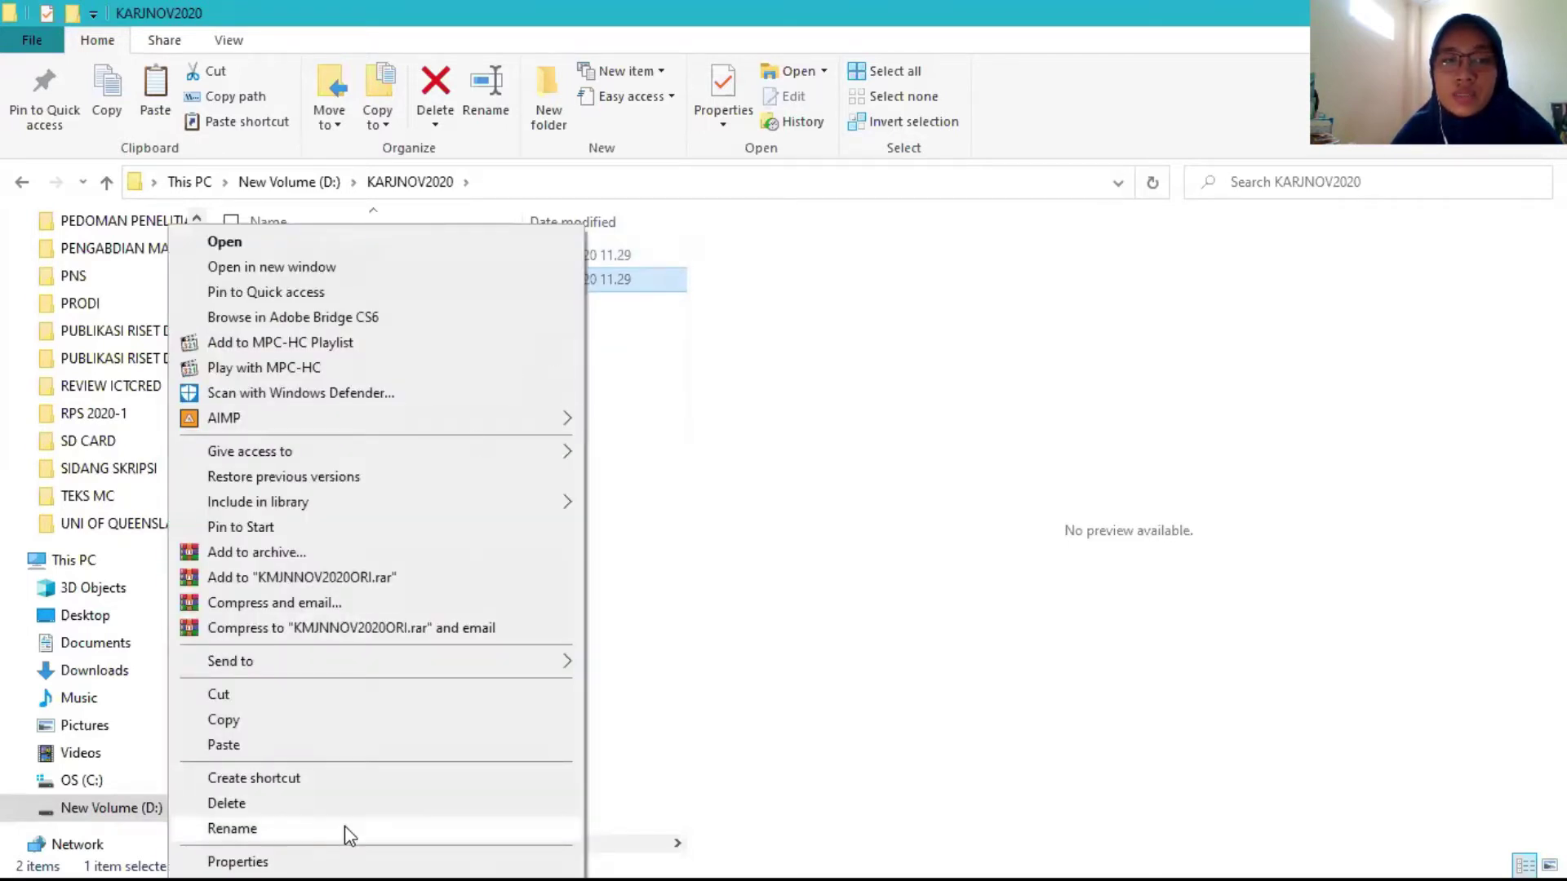
left_click(457, 255)
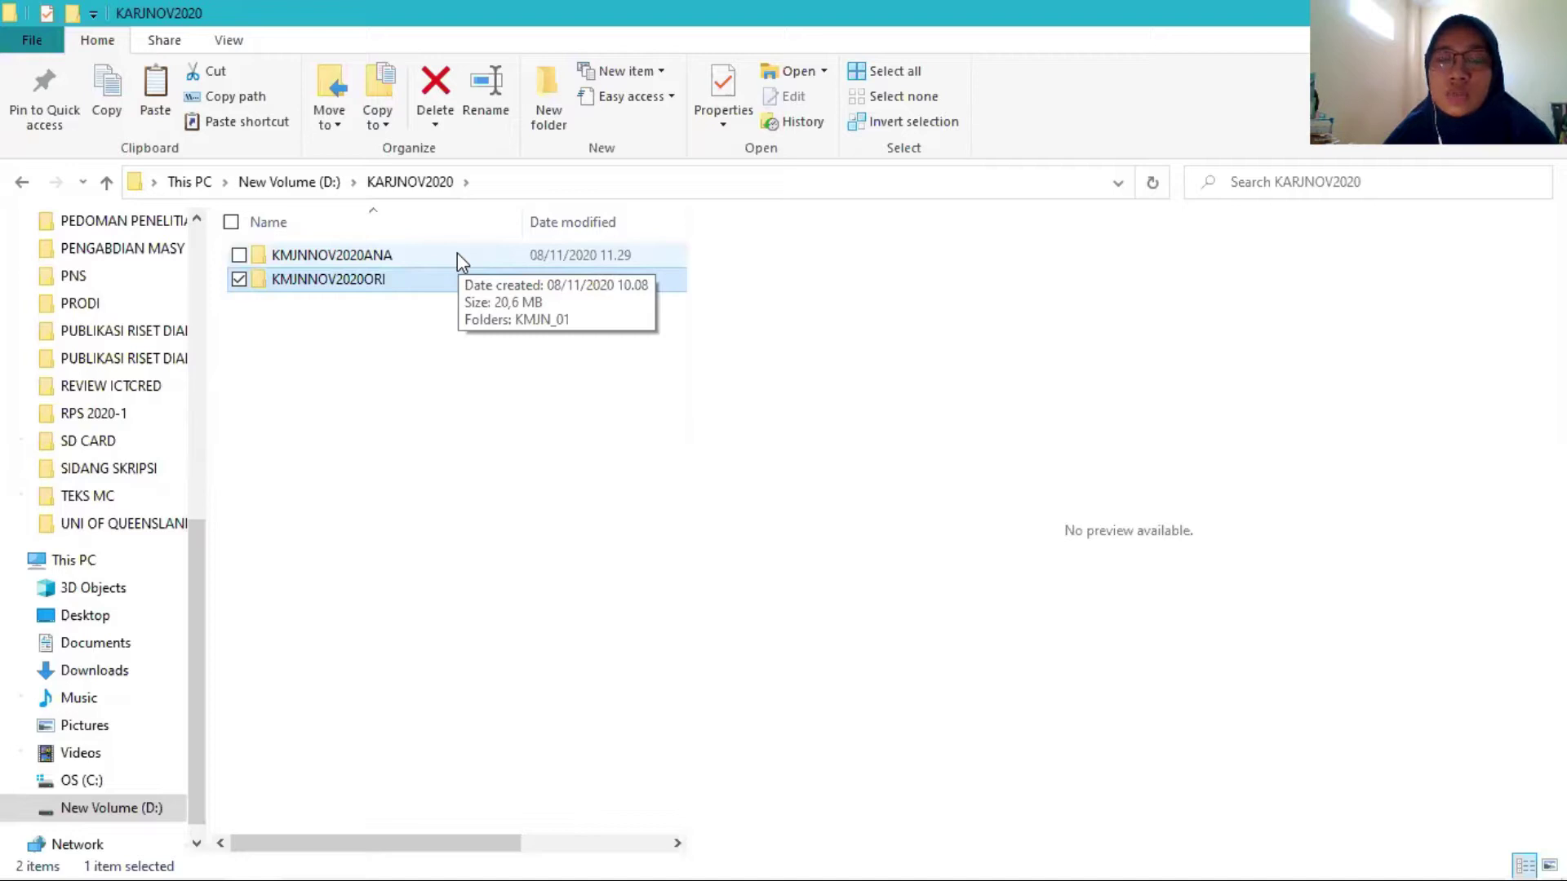
Inside the KMJNNOV2020ANA folder, name the subfolder KMJN_01
left_click(457, 255)
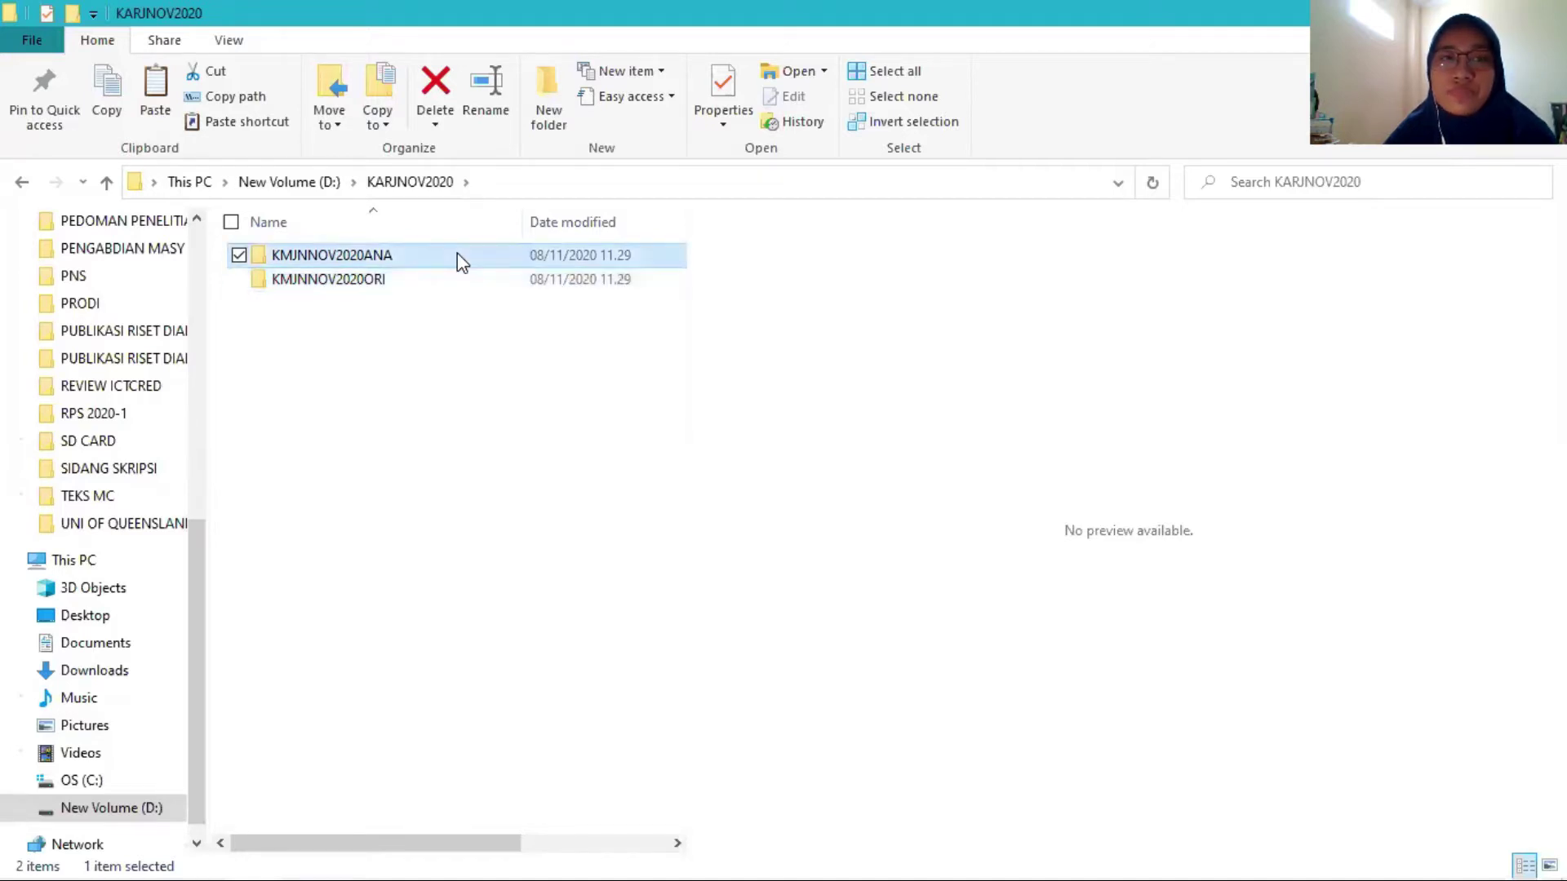
double_click(457, 255)
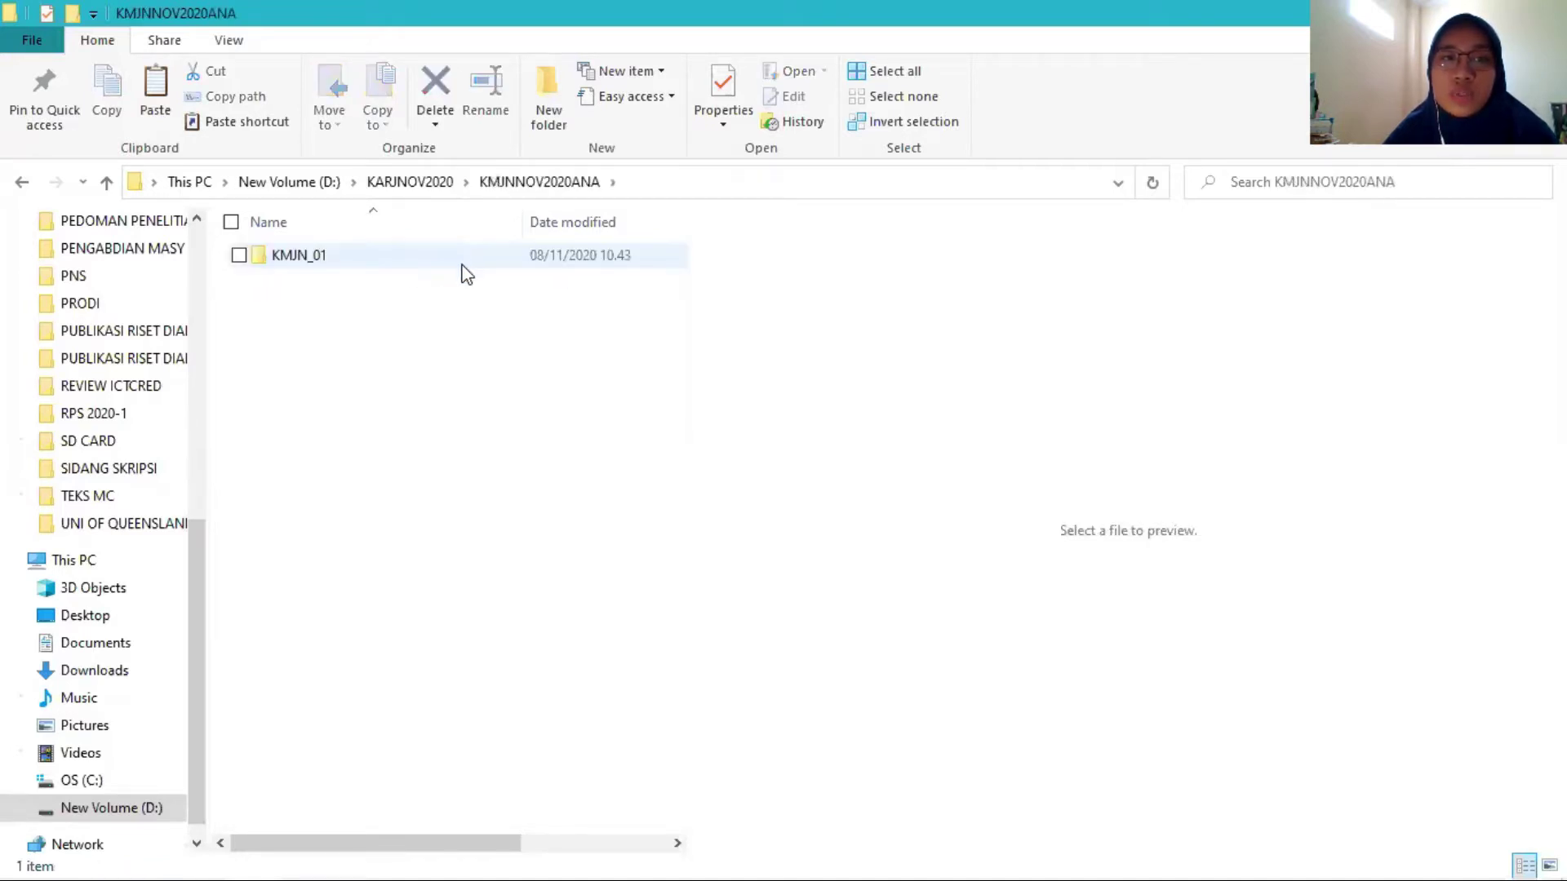
right_click(461, 259)
mouse_move(504, 469)
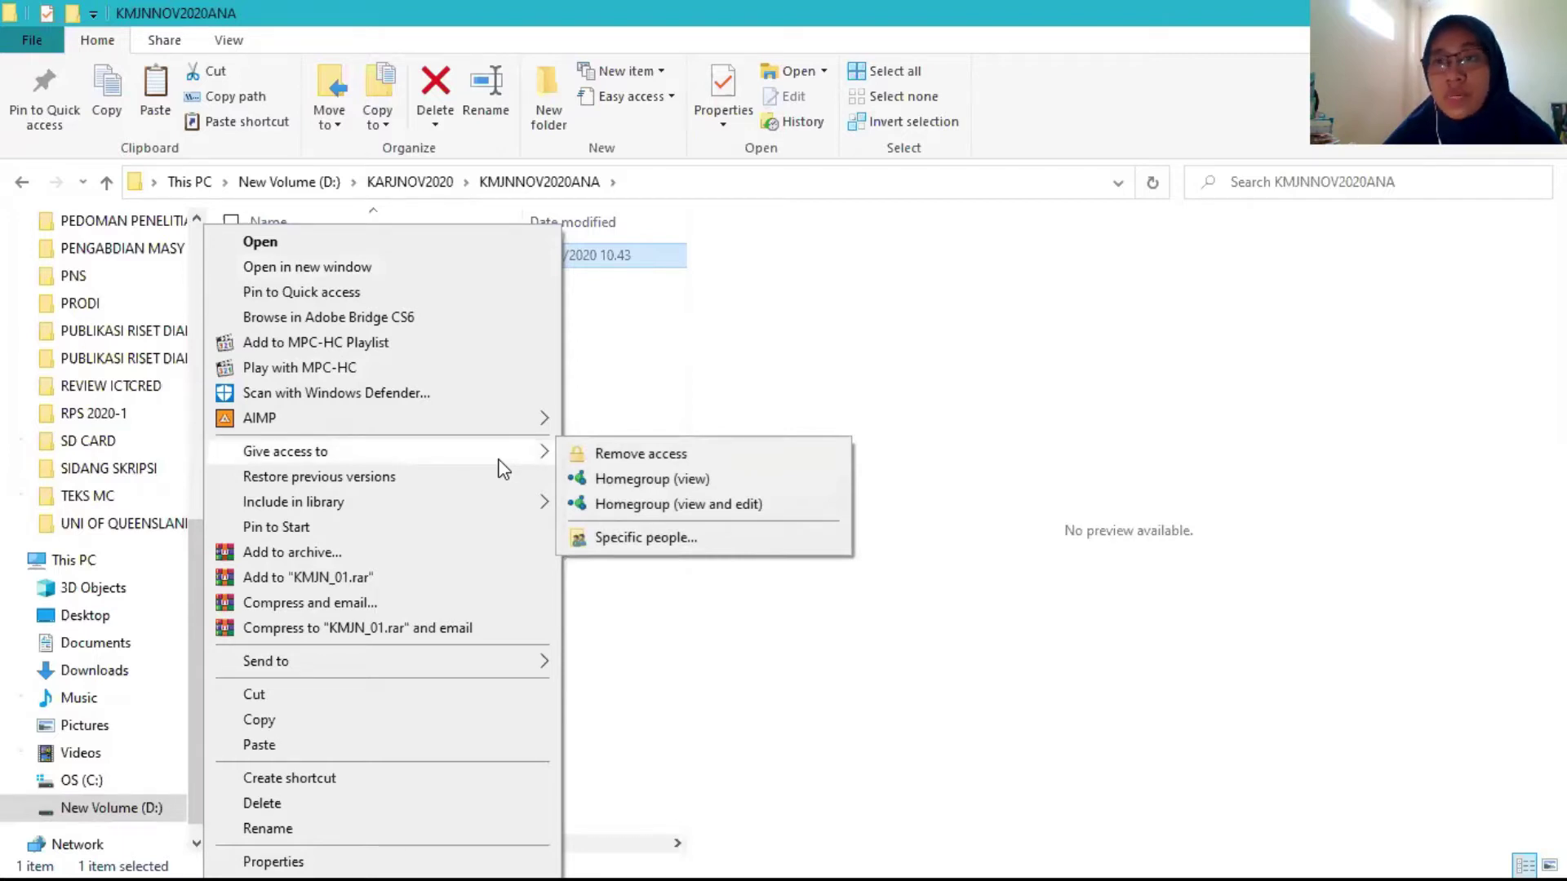
left_click(399, 825)
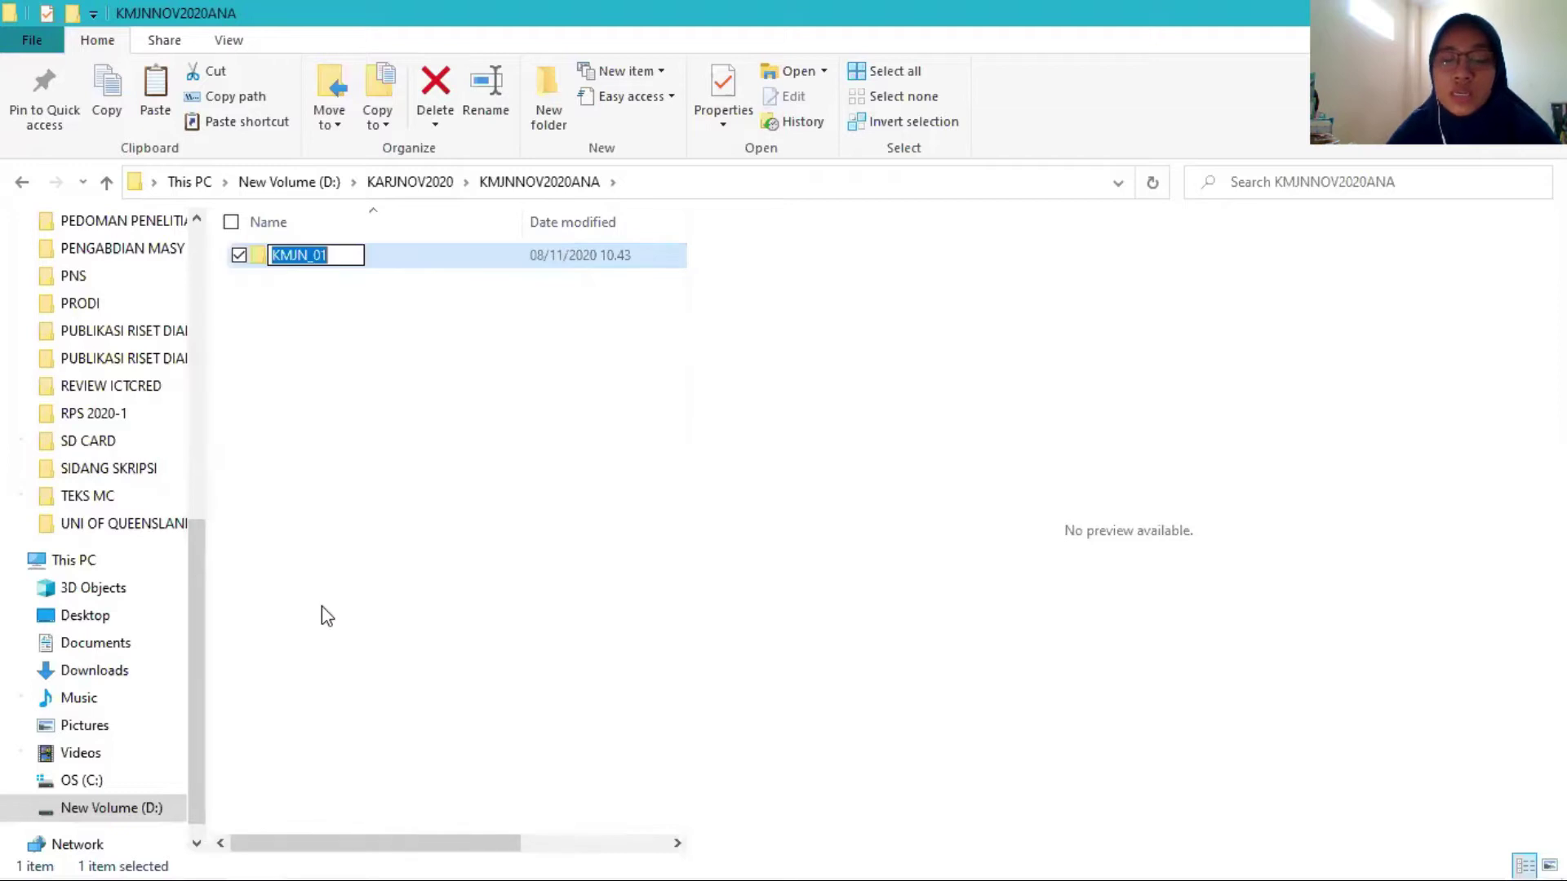
type("KMJN")
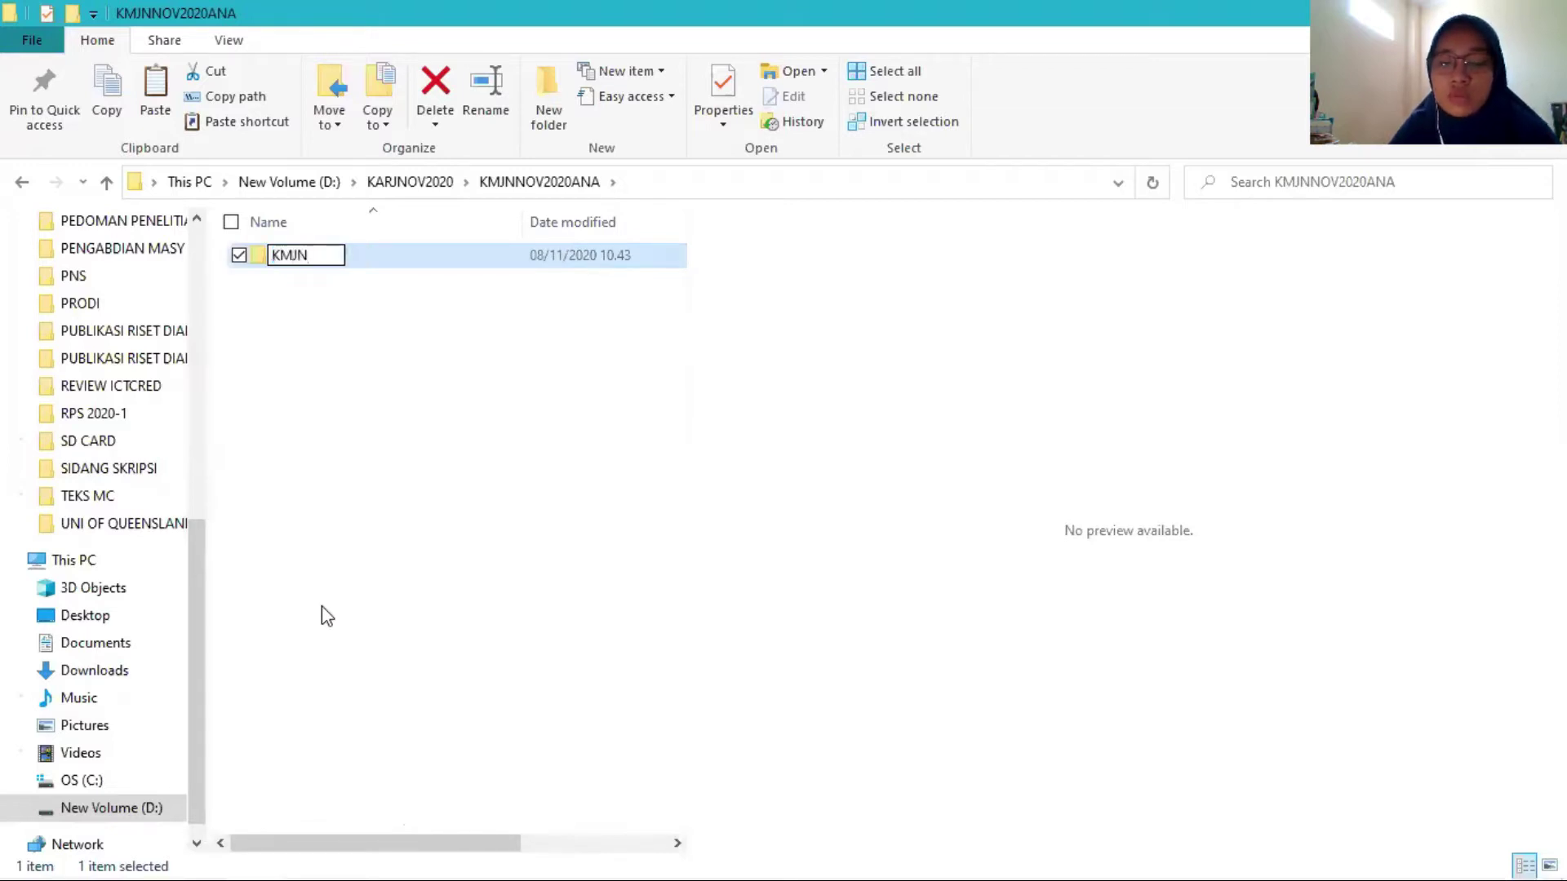
type("_01")
key("Return")
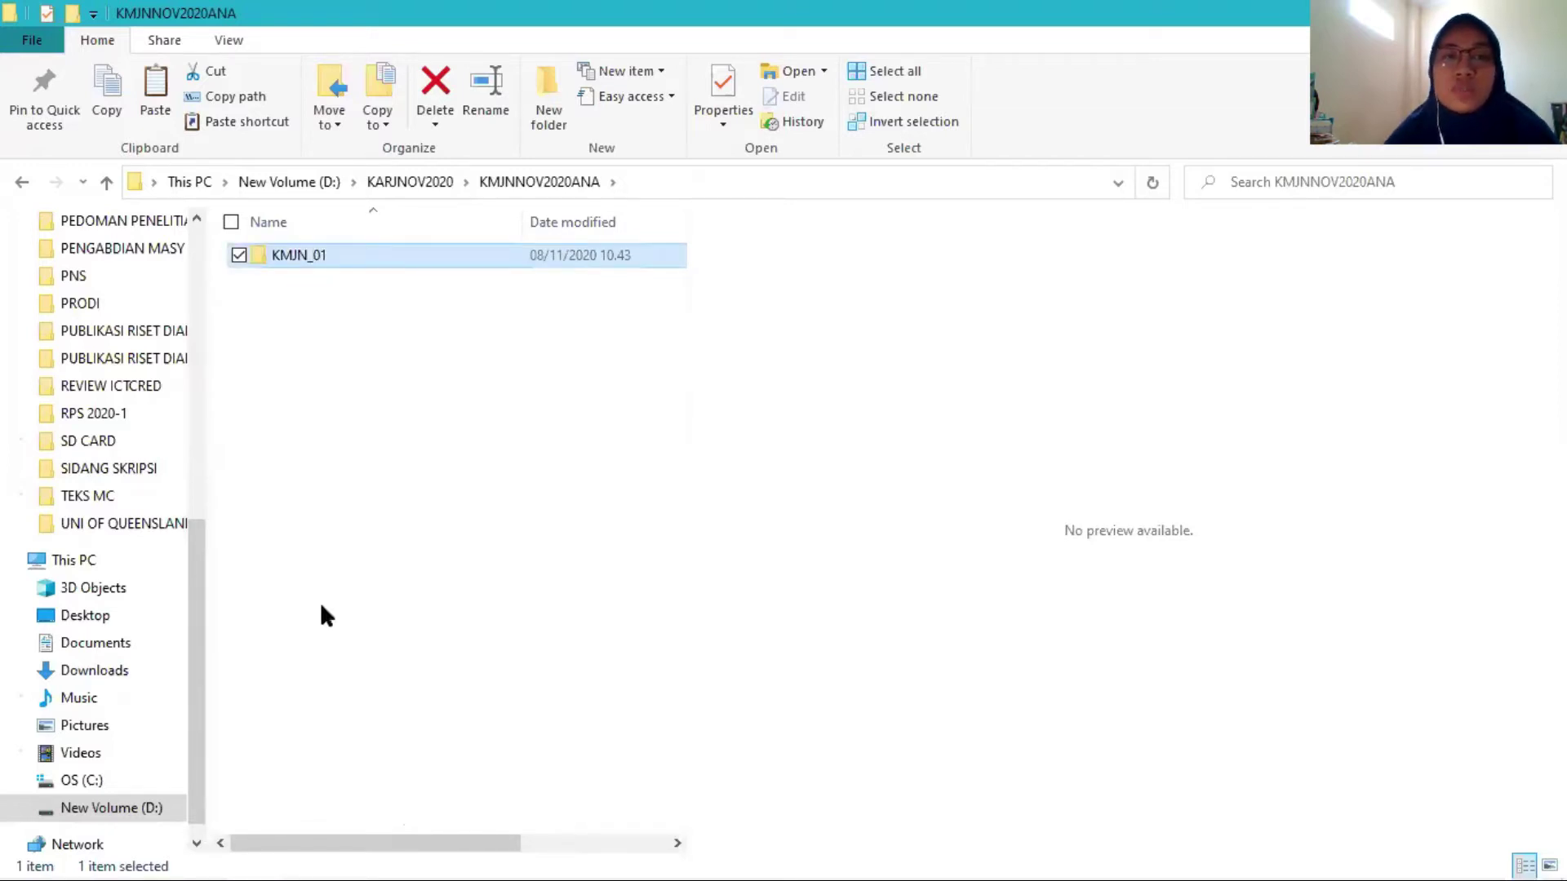
Open the KMJN_01 photo folder inside KMJNNOV2020ORI
left_click(410, 182)
double_click(416, 273)
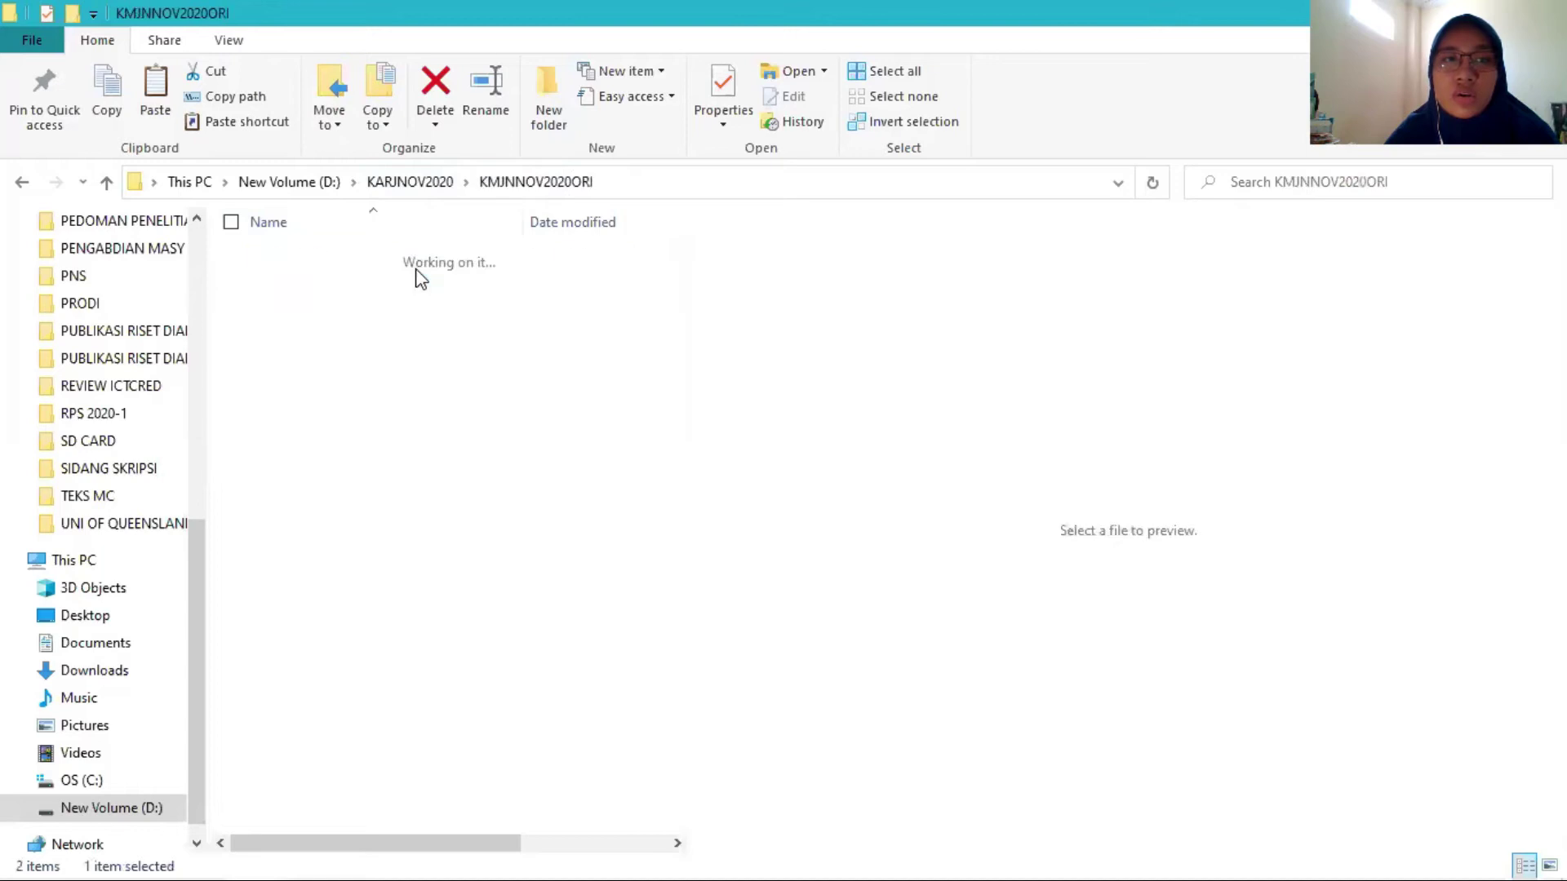
double_click(416, 261)
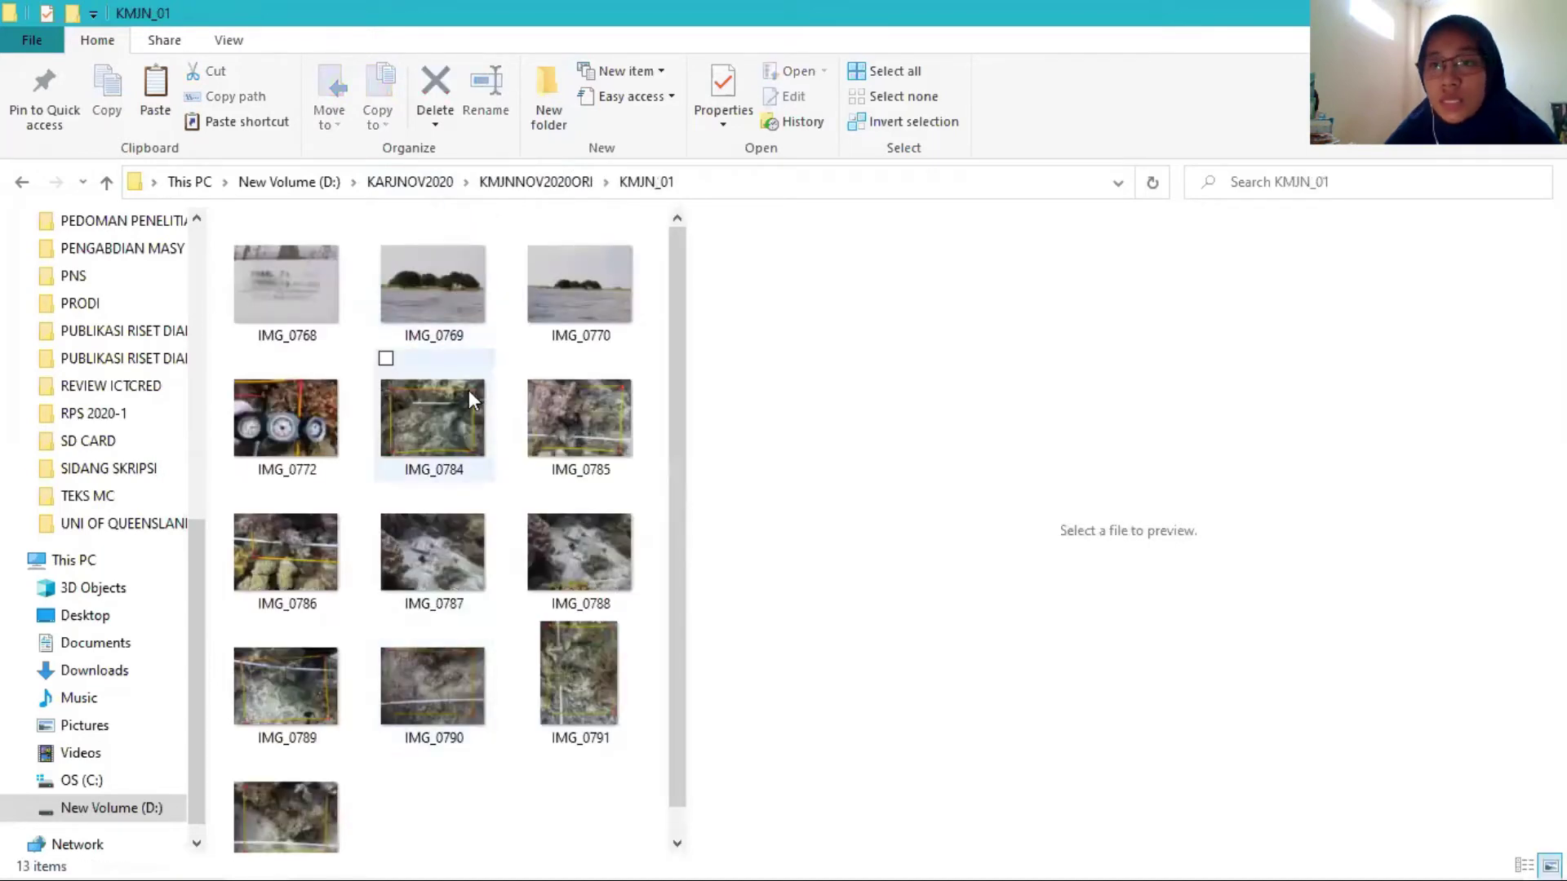
Check the contents of the KMJN_01 folder in KMJNNOV2020ANA and preview its photos
key("alt+Tab")
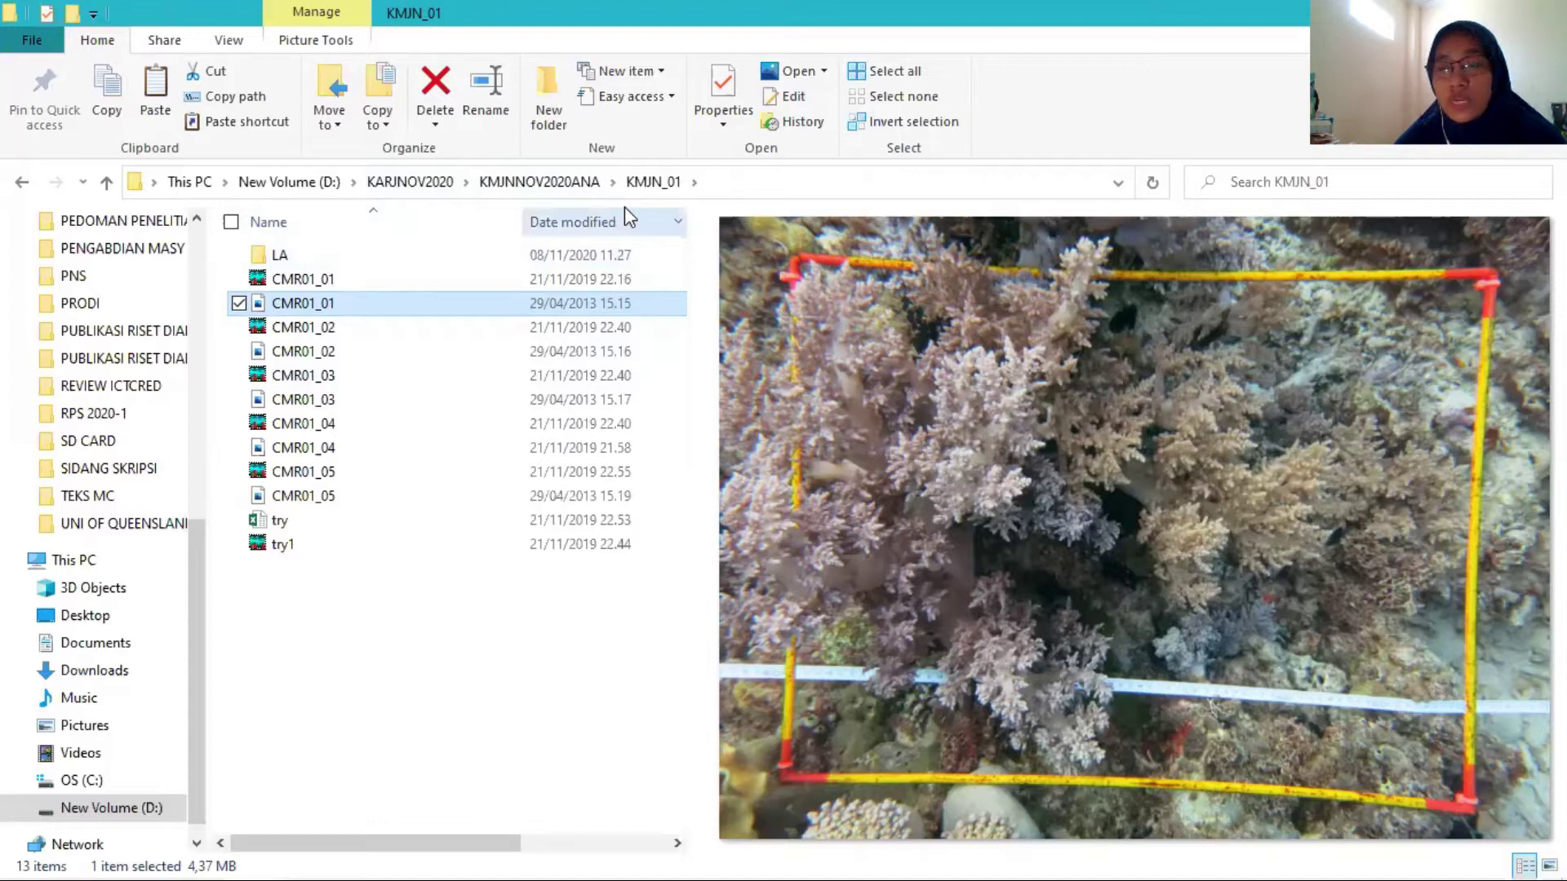
left_click(540, 181)
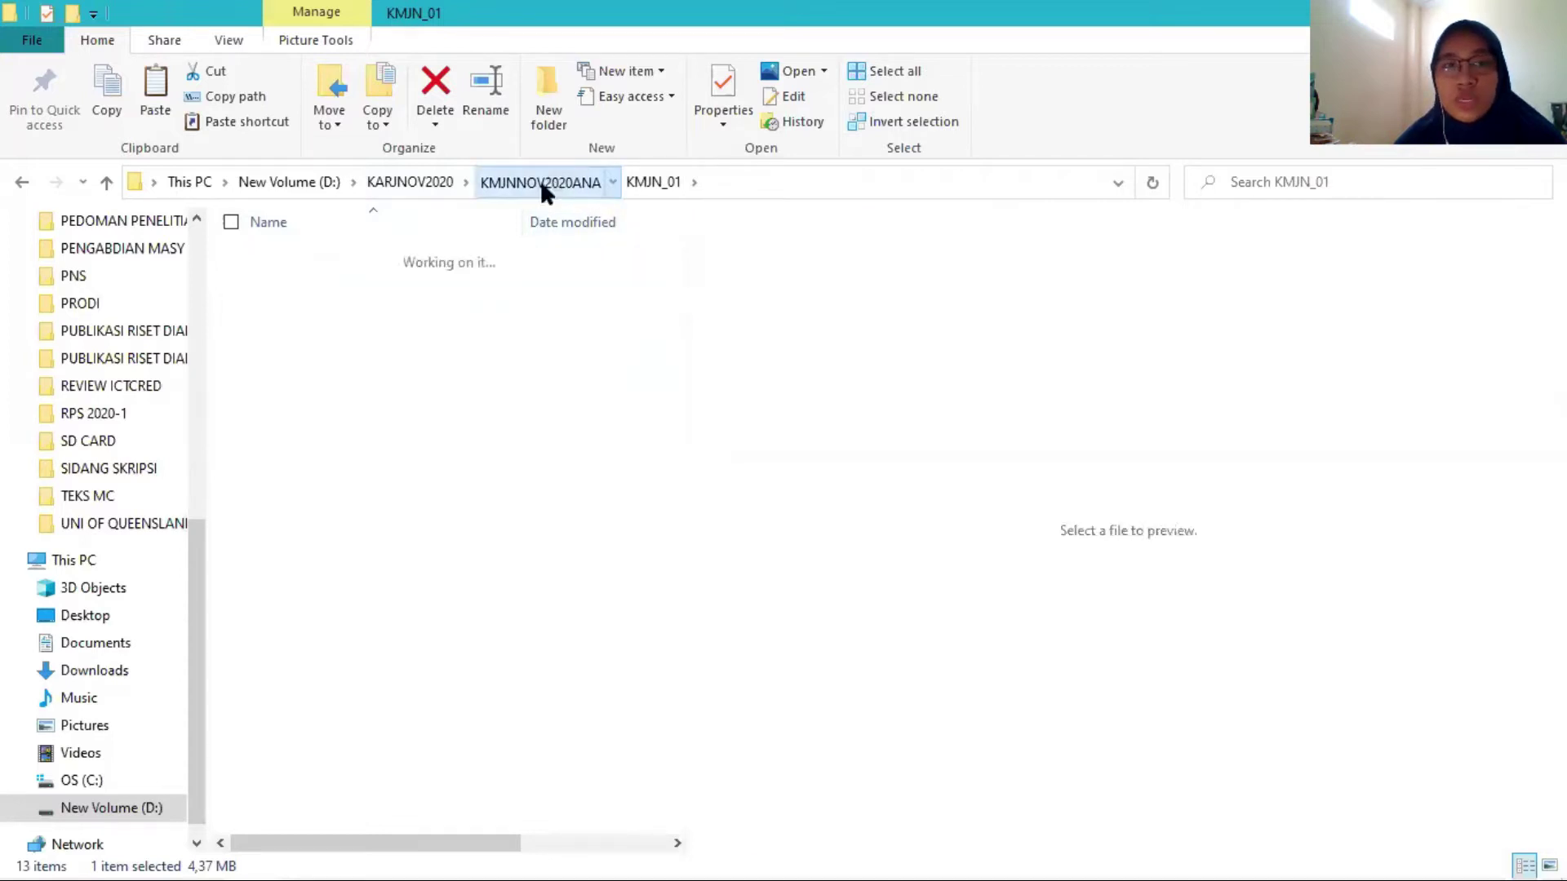
left_click(412, 184)
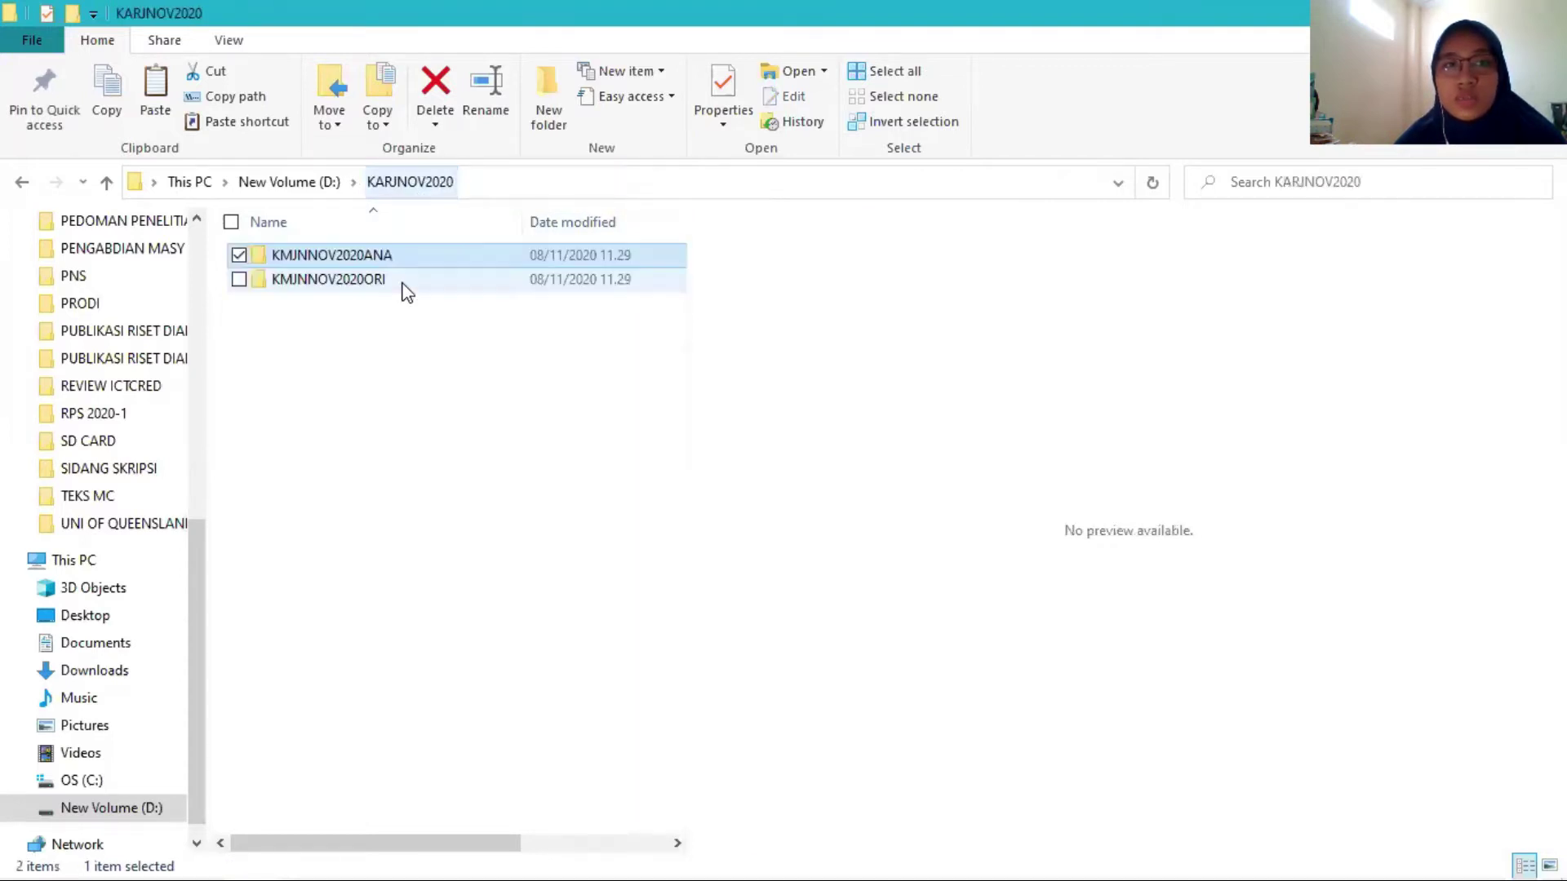
key("alt+Tab")
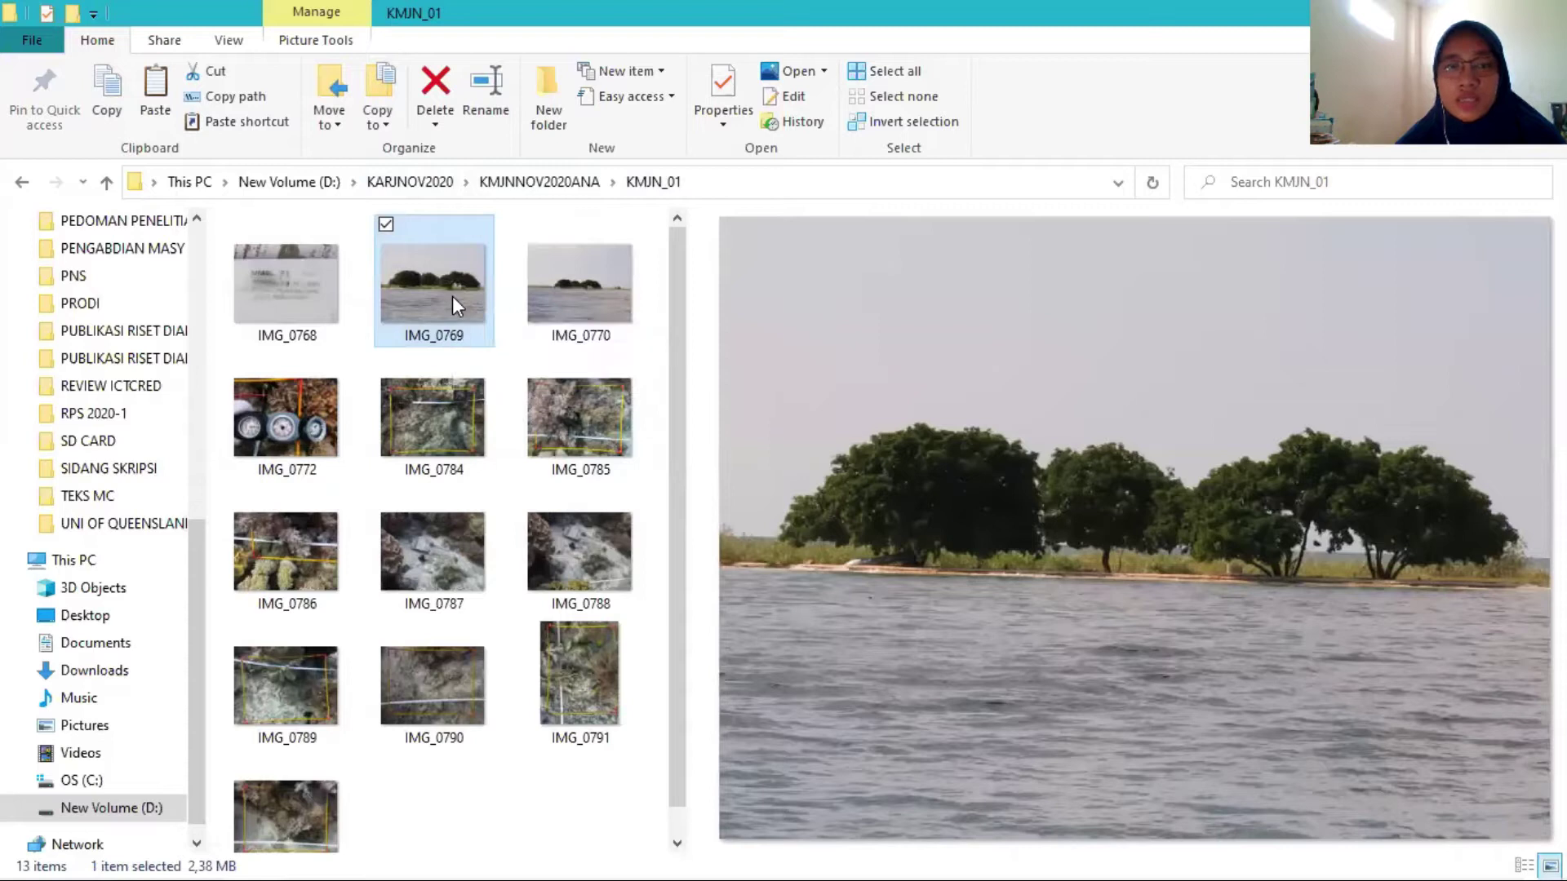
left_click(334, 425)
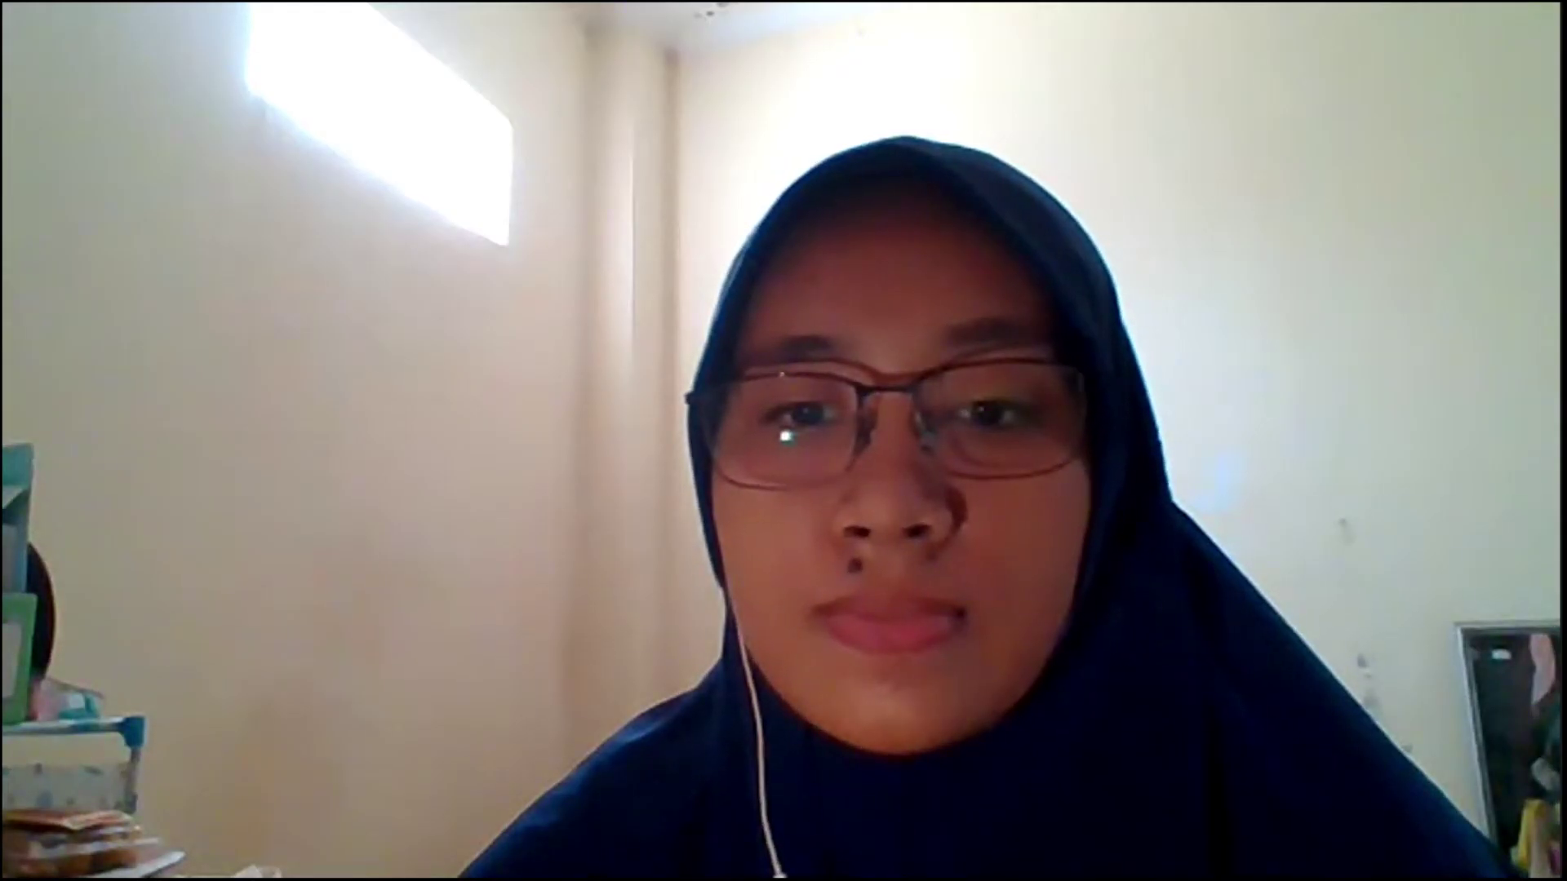
In CPCe, start specifying the coral code file and browse the text files in CPCe_41_inst
left_click(513, 63)
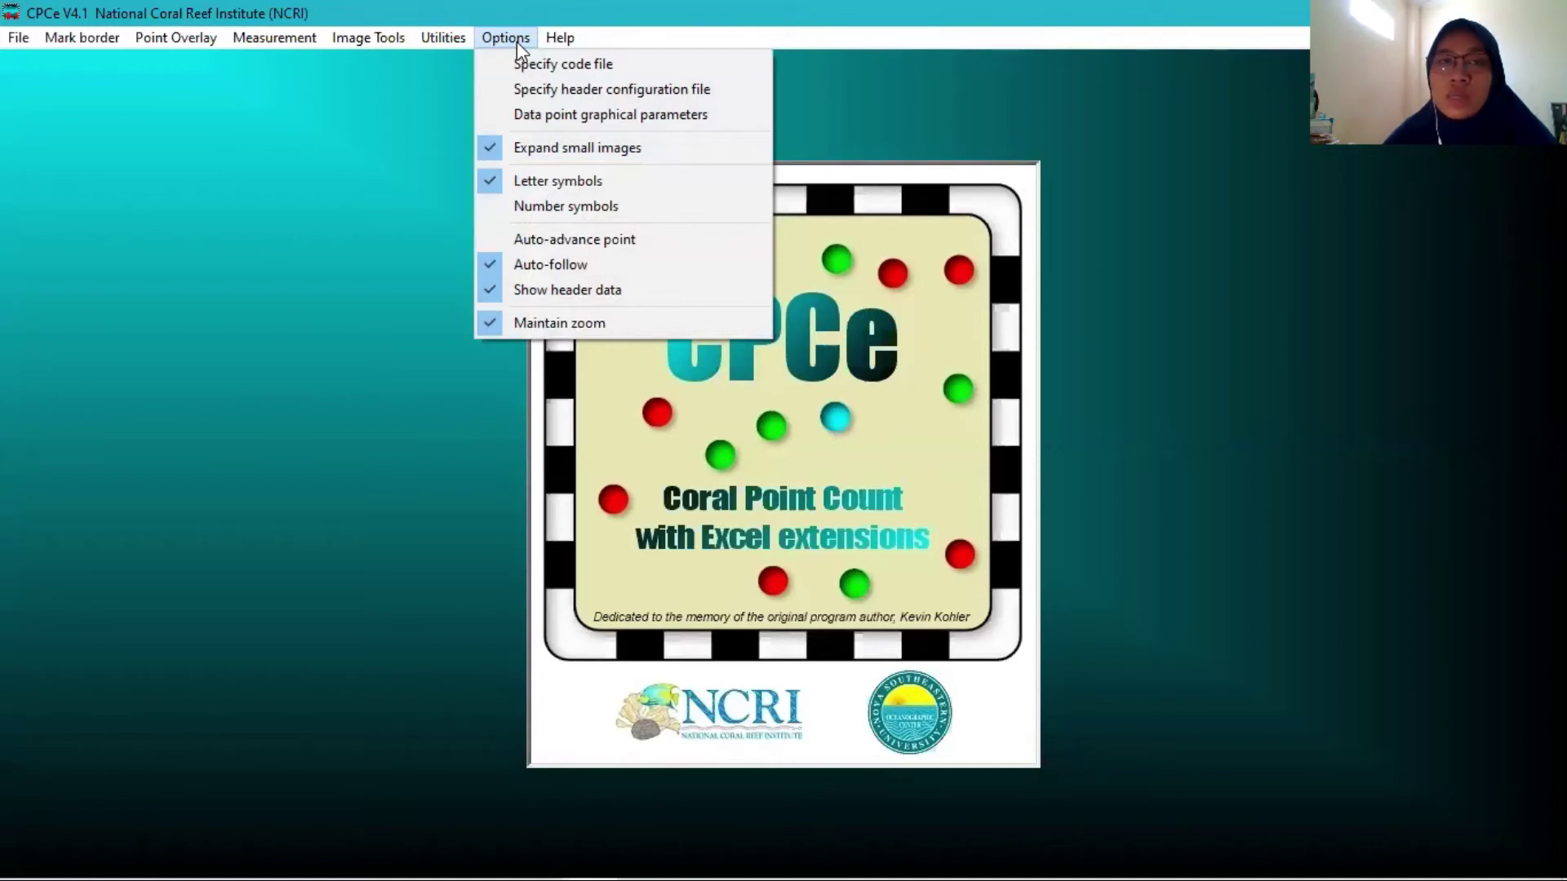
left_click(528, 57)
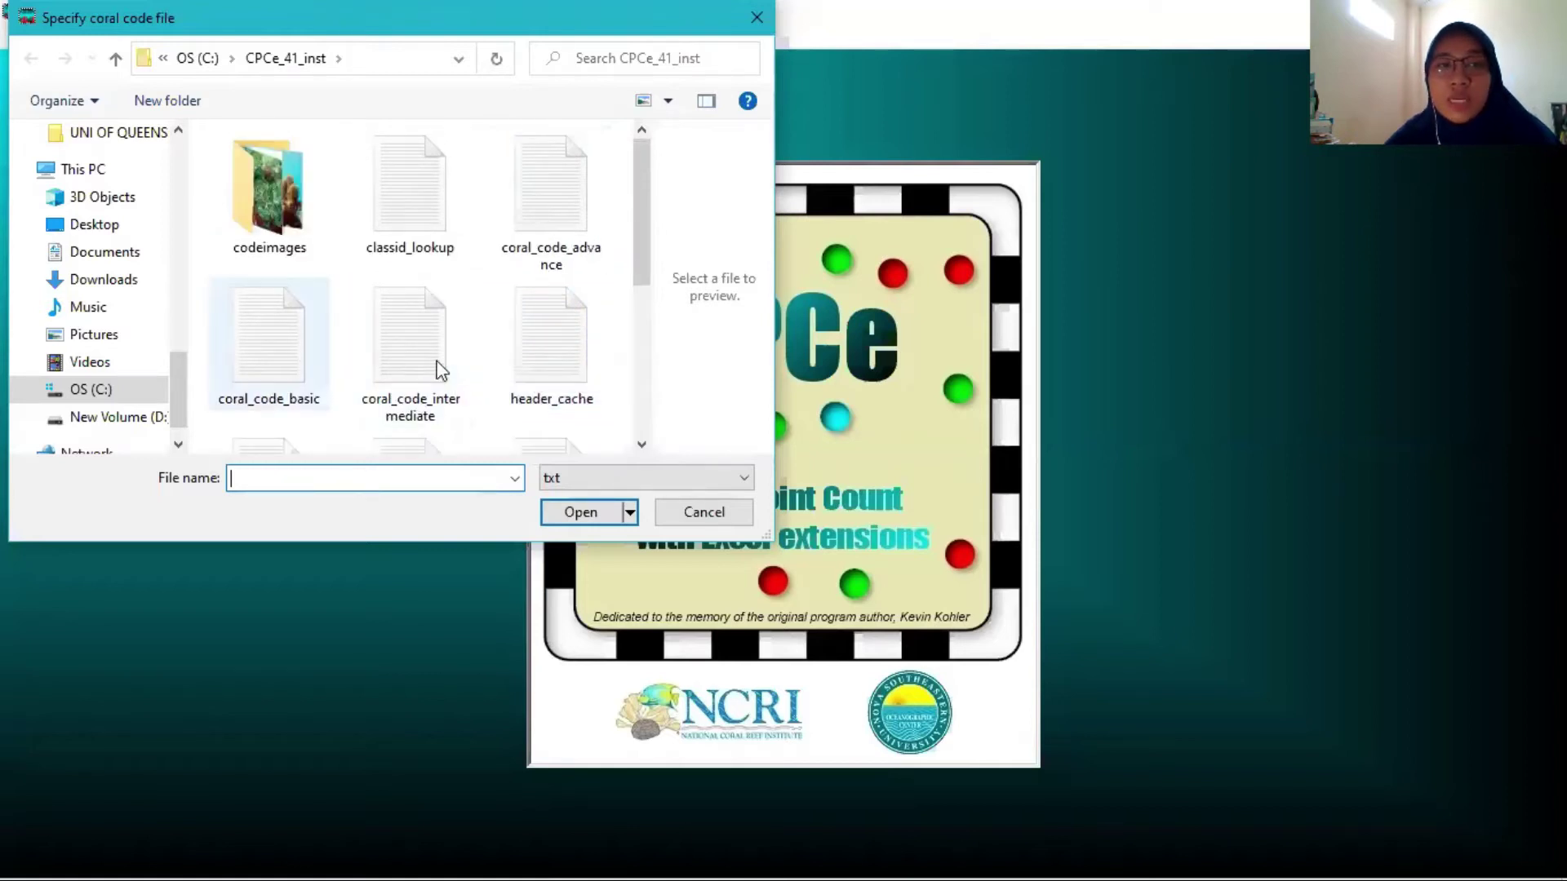
scroll(355, 266, "down", 3)
scroll(406, 263, "up", 3)
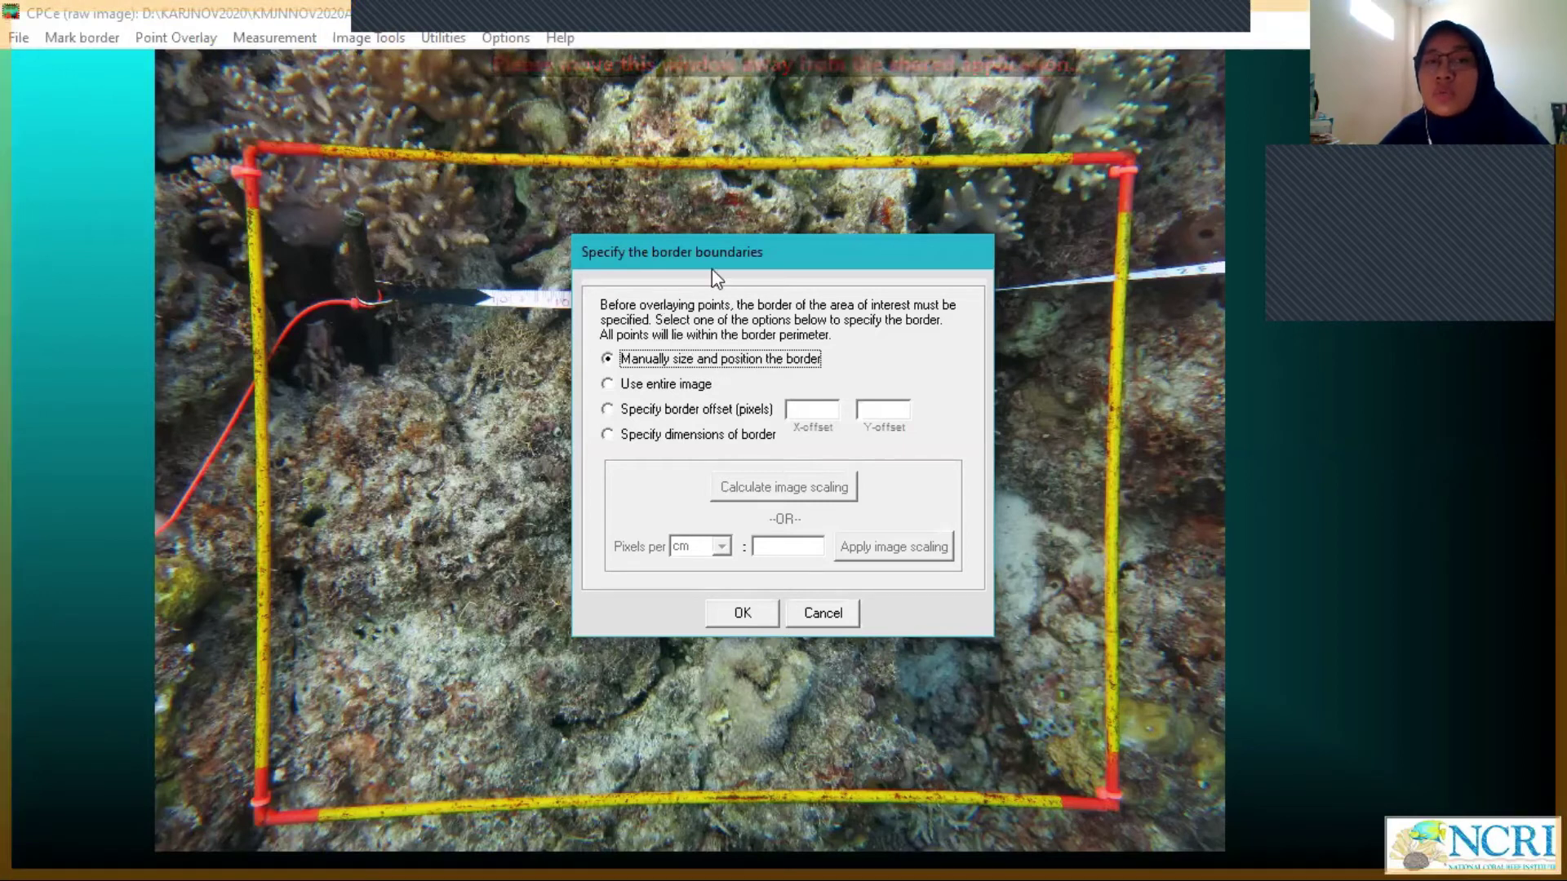
Manually draw the border around the yellow quadrat frame in the reef photo and accept its size and position
left_click(742, 613)
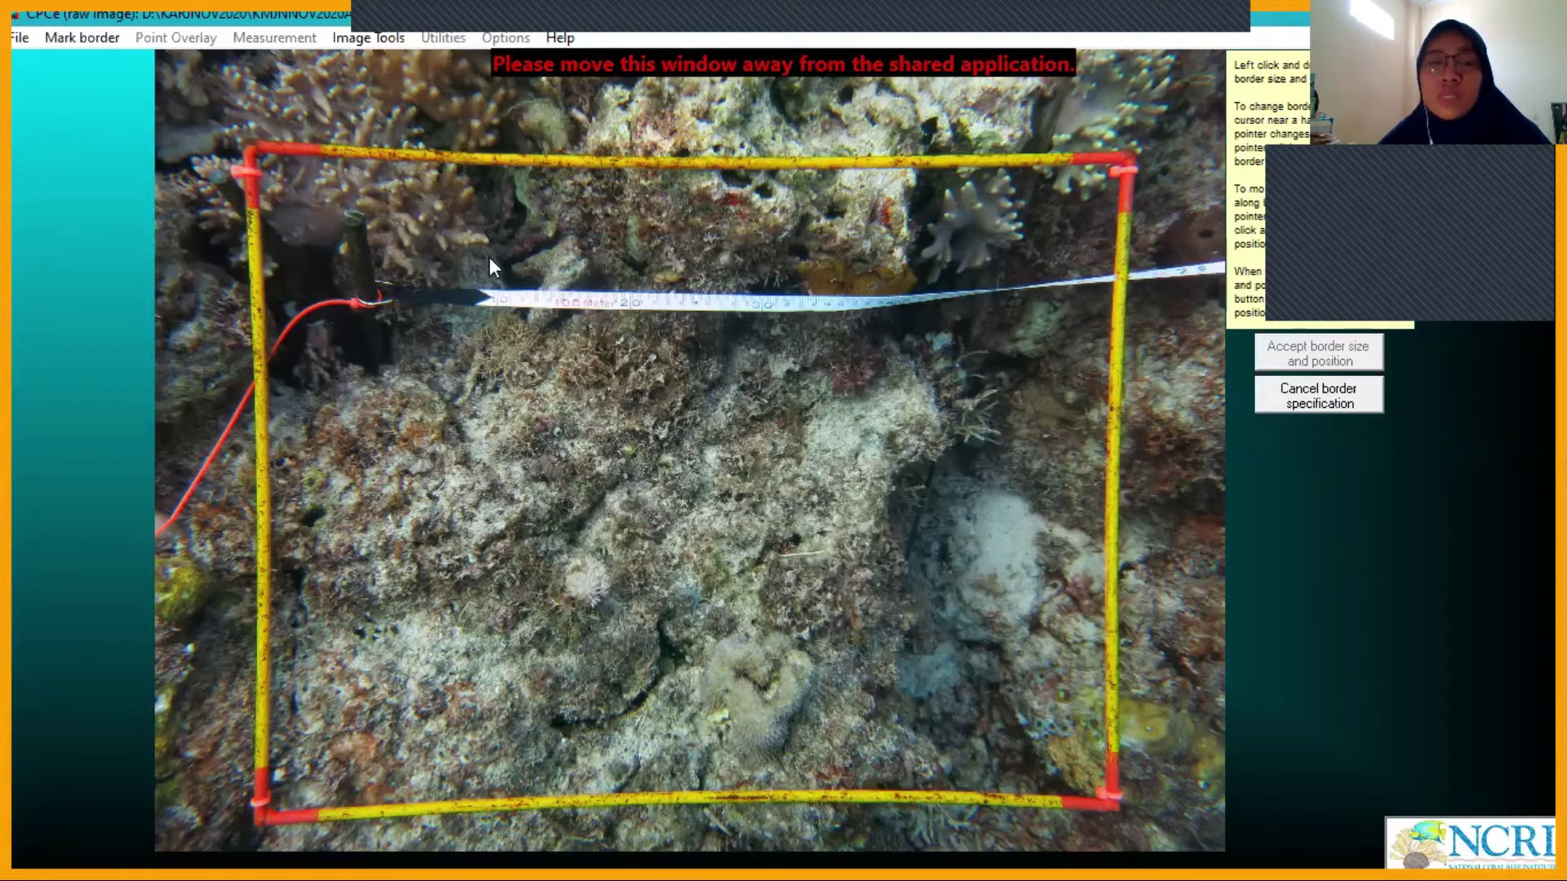
left_click_drag(247, 137, 655, 529)
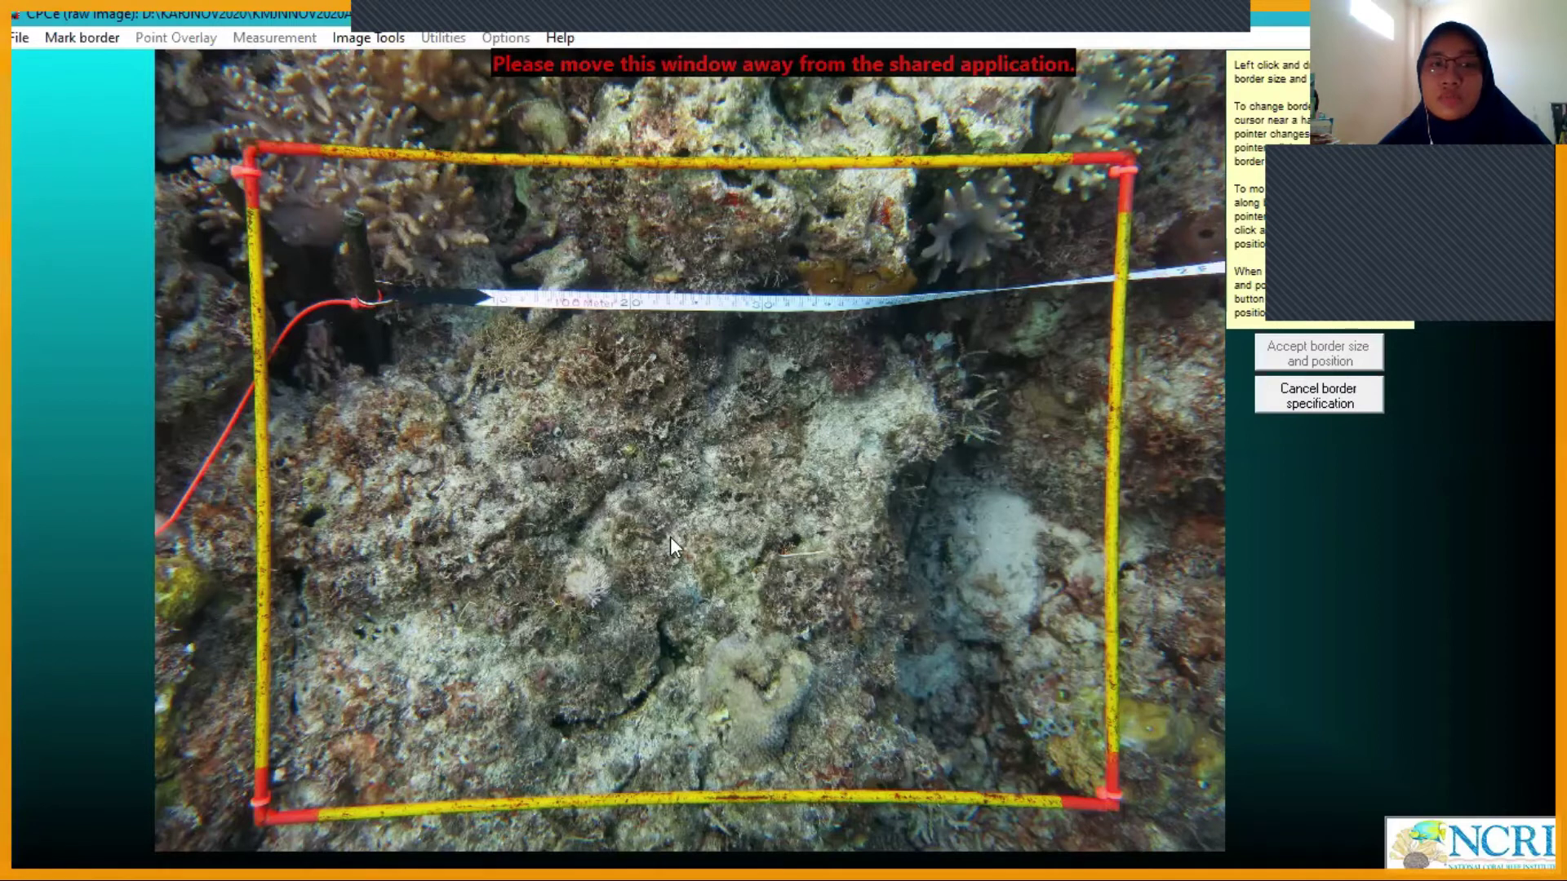
left_click(1118, 809)
left_click_drag(1118, 810, 1120, 811)
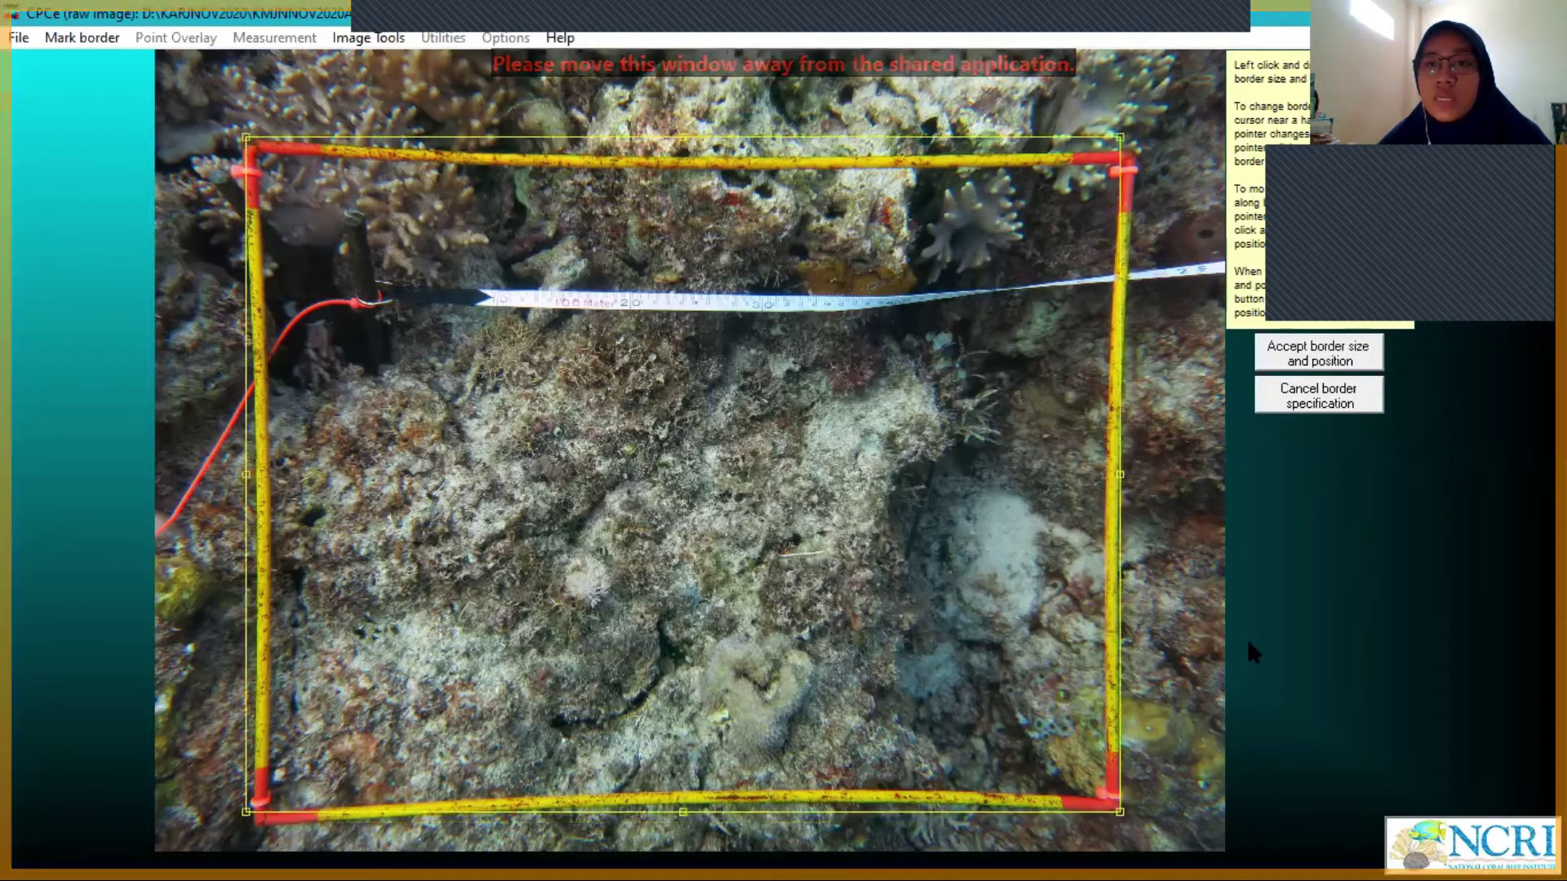
left_click(1312, 349)
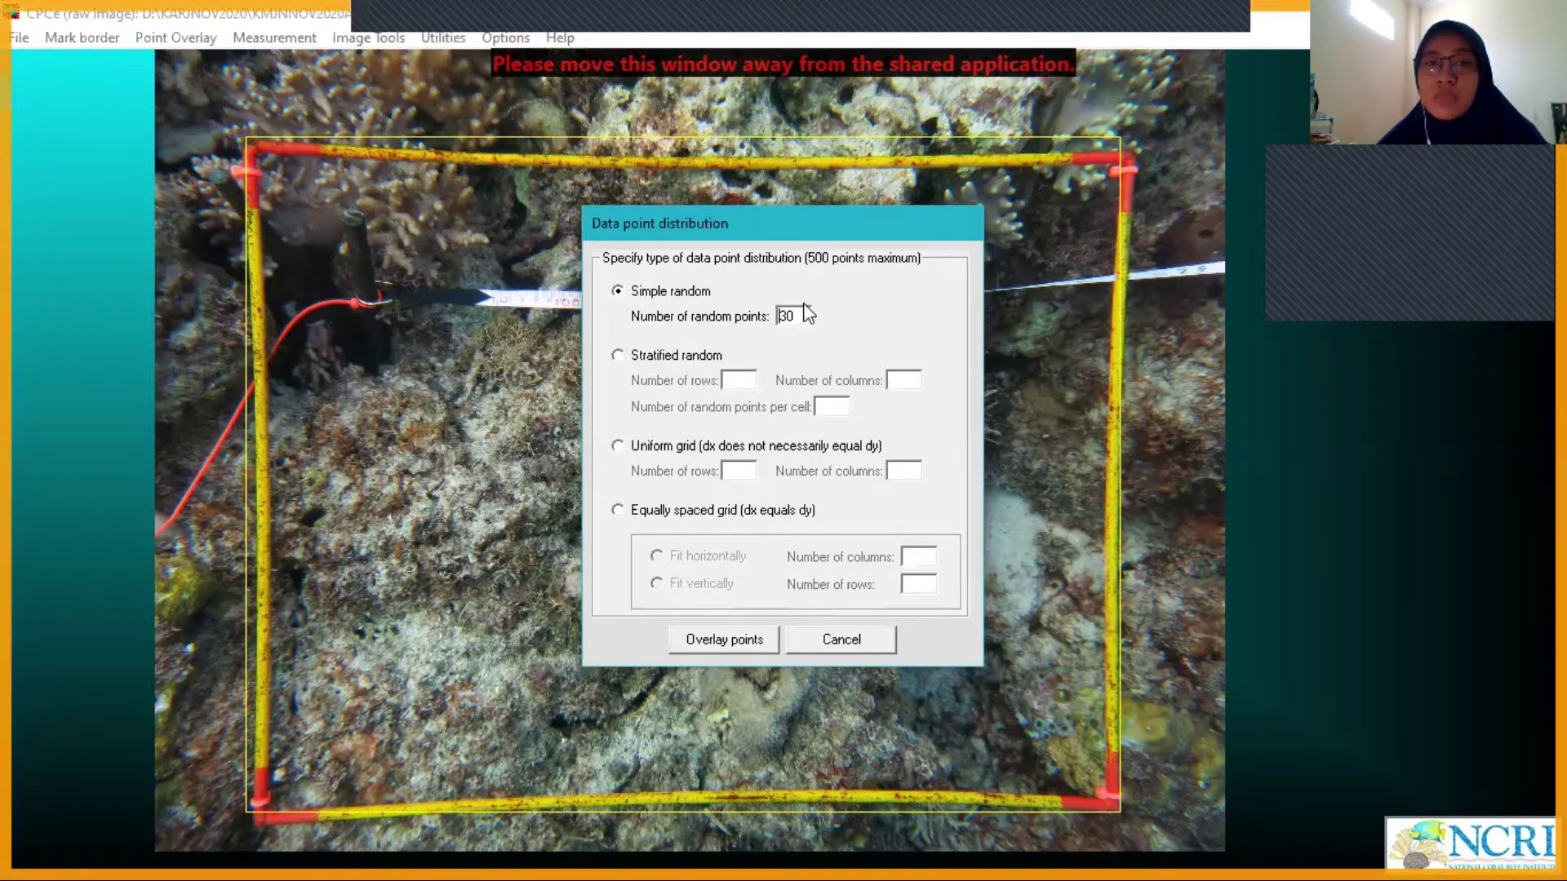
Overlay 30 simple random points on the photo and enter KMJN_B as the project name in the header information
left_click(733, 642)
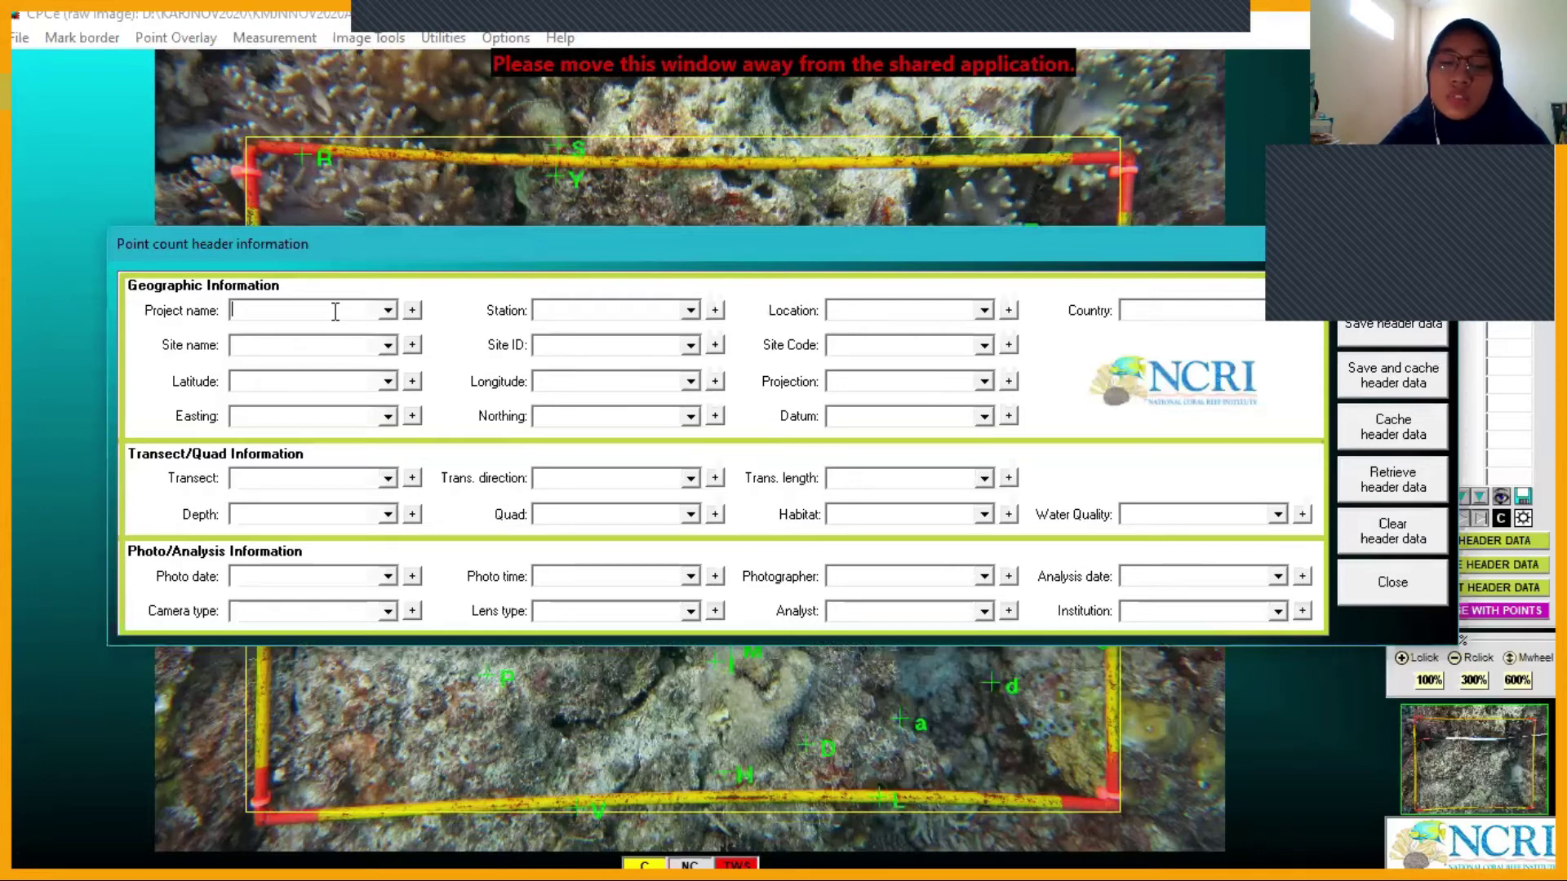
type("KMJN_")
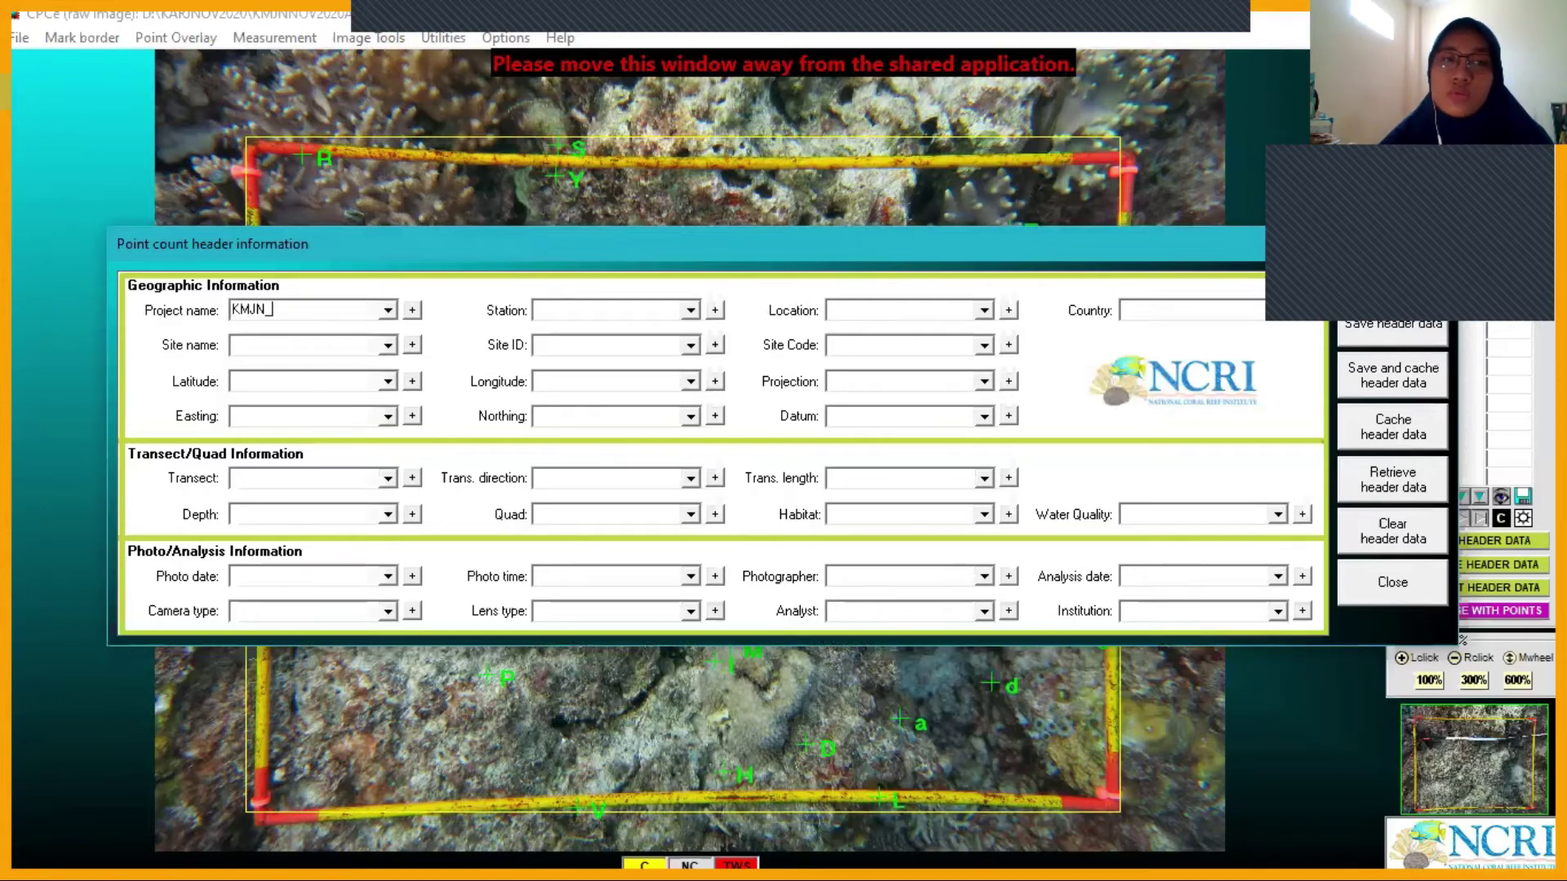
type("B")
left_click(757, 654)
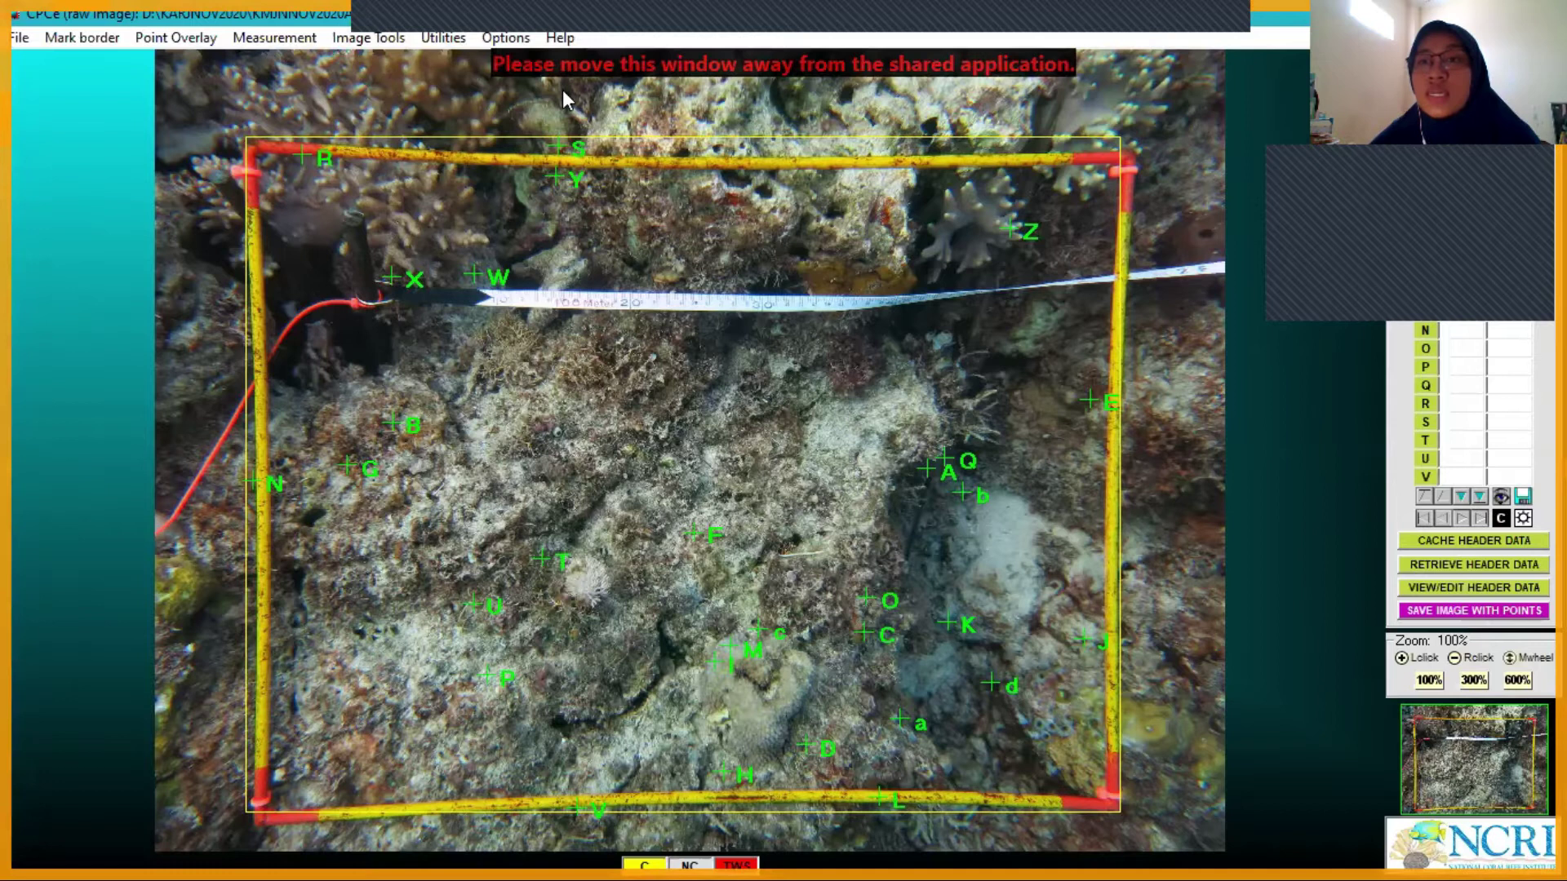
Replace the coral code file with one containing codes such as ACB, ACD and ACE, accepting the erasure of all points and the border
left_click(525, 40)
key("Down")
key("Return")
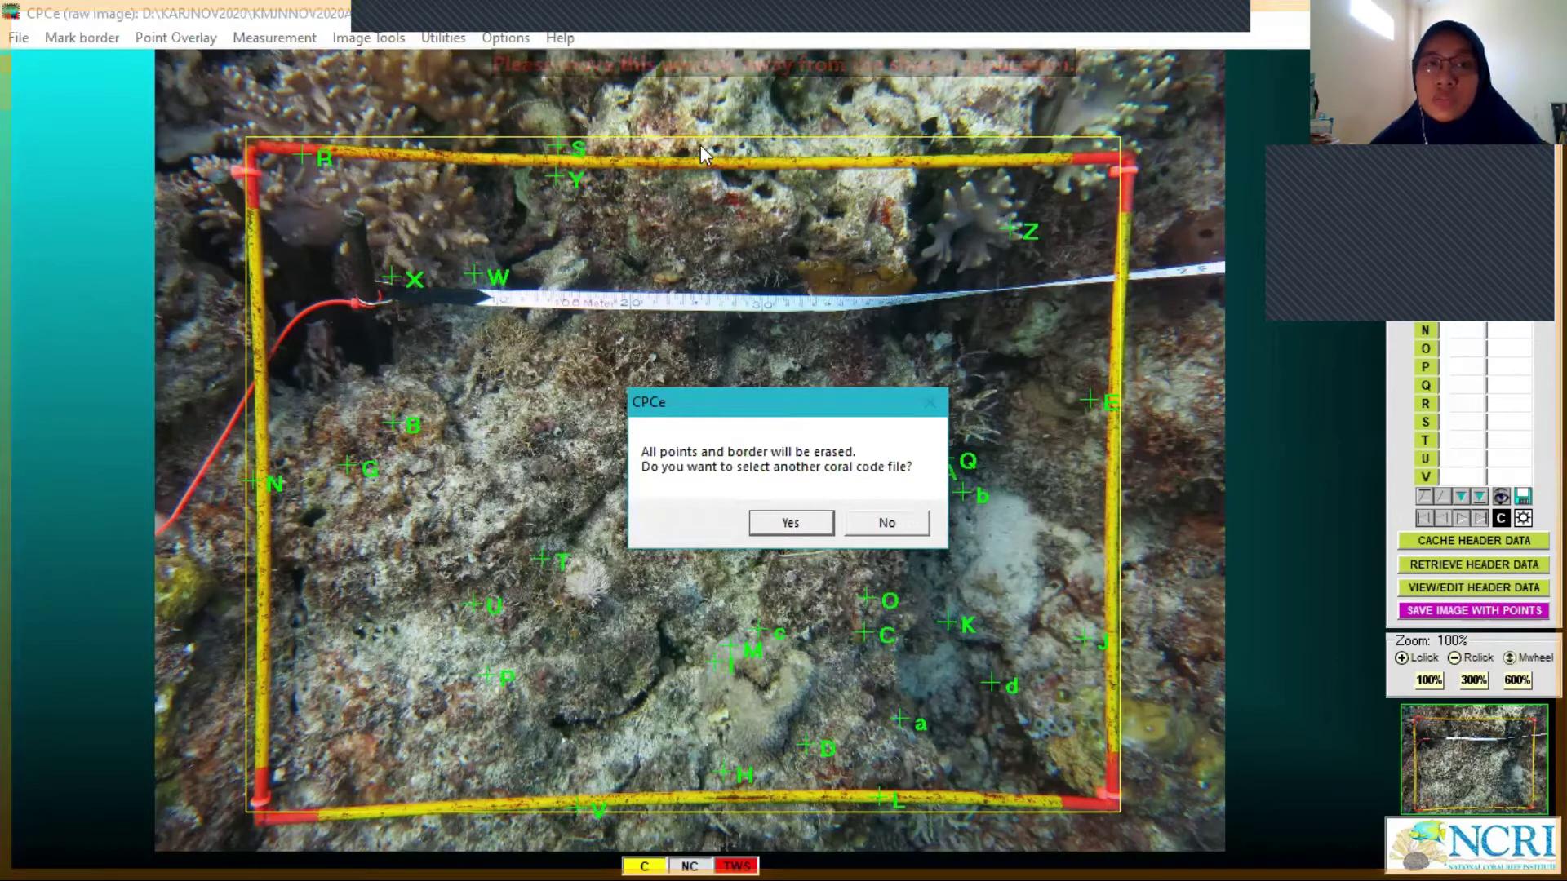
left_click(506, 38)
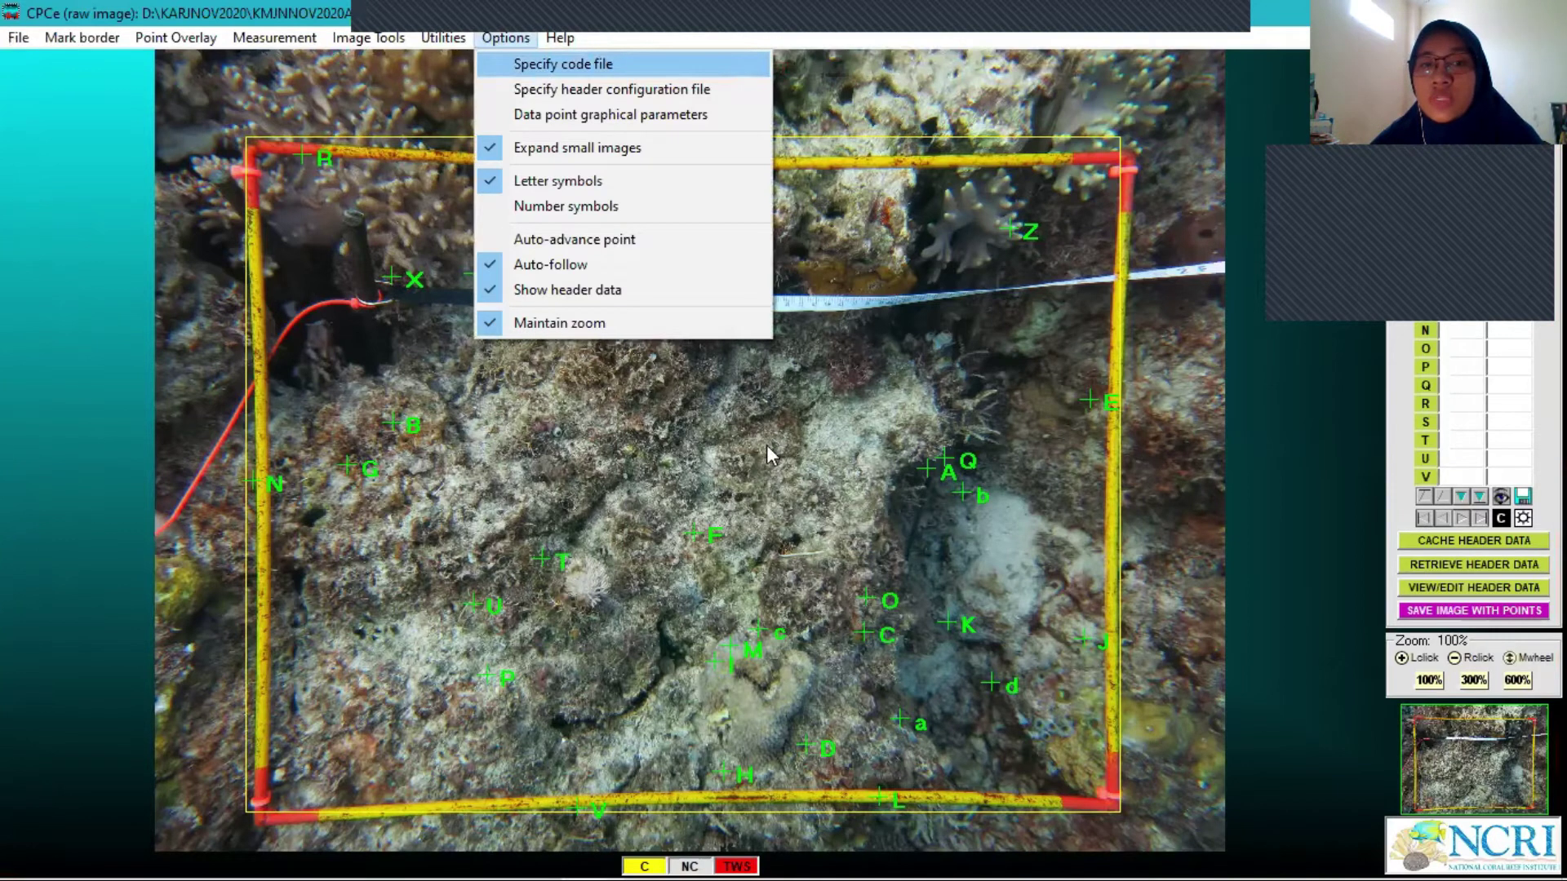
left_click(541, 71)
left_click(790, 526)
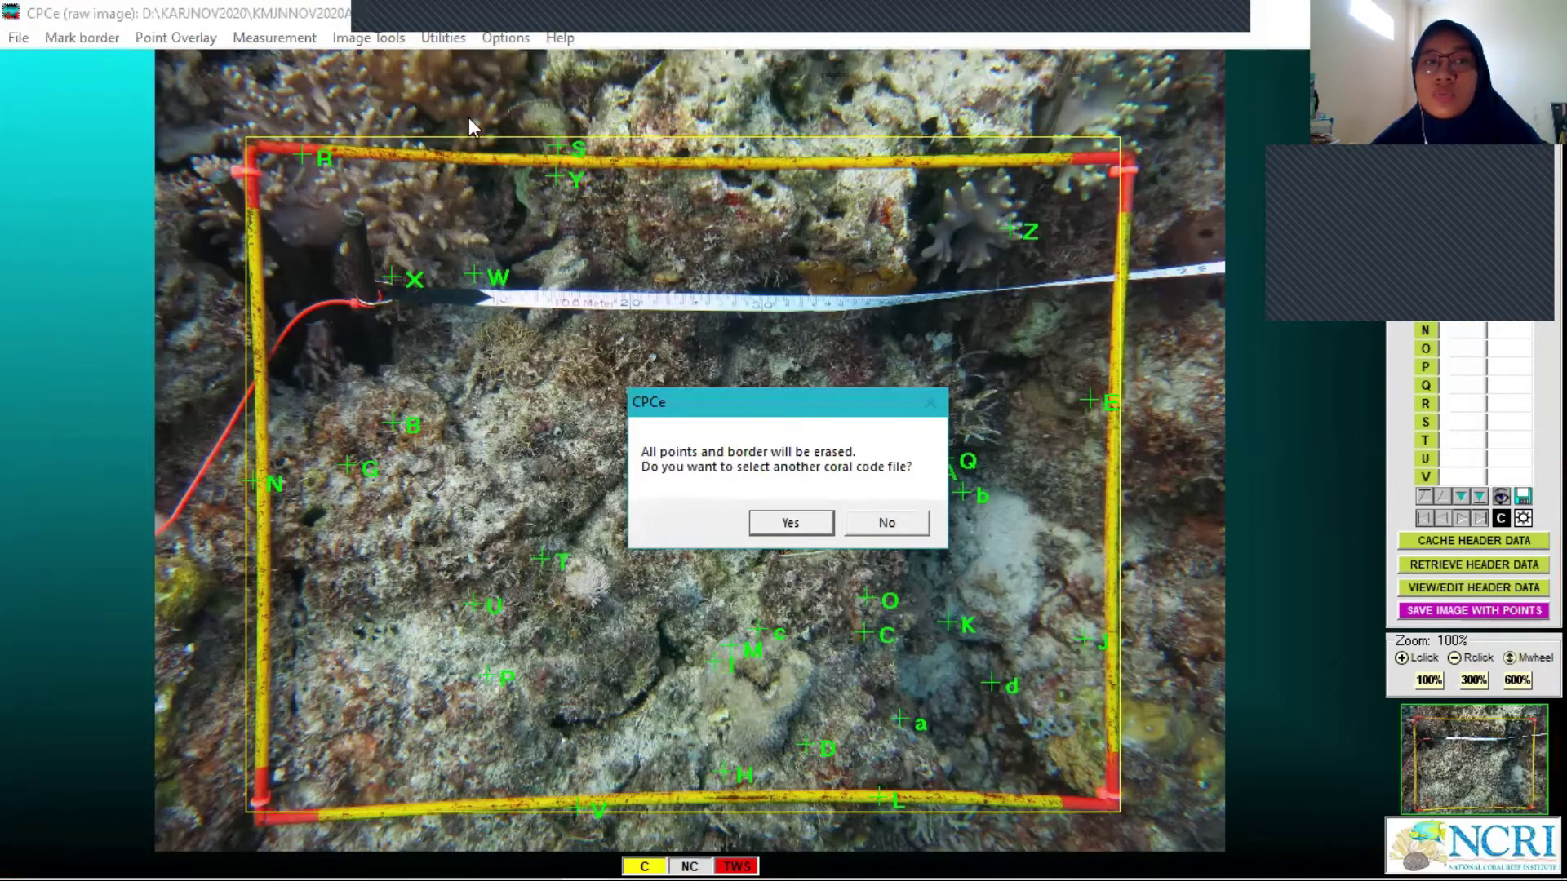
left_click(407, 374)
double_click(406, 374)
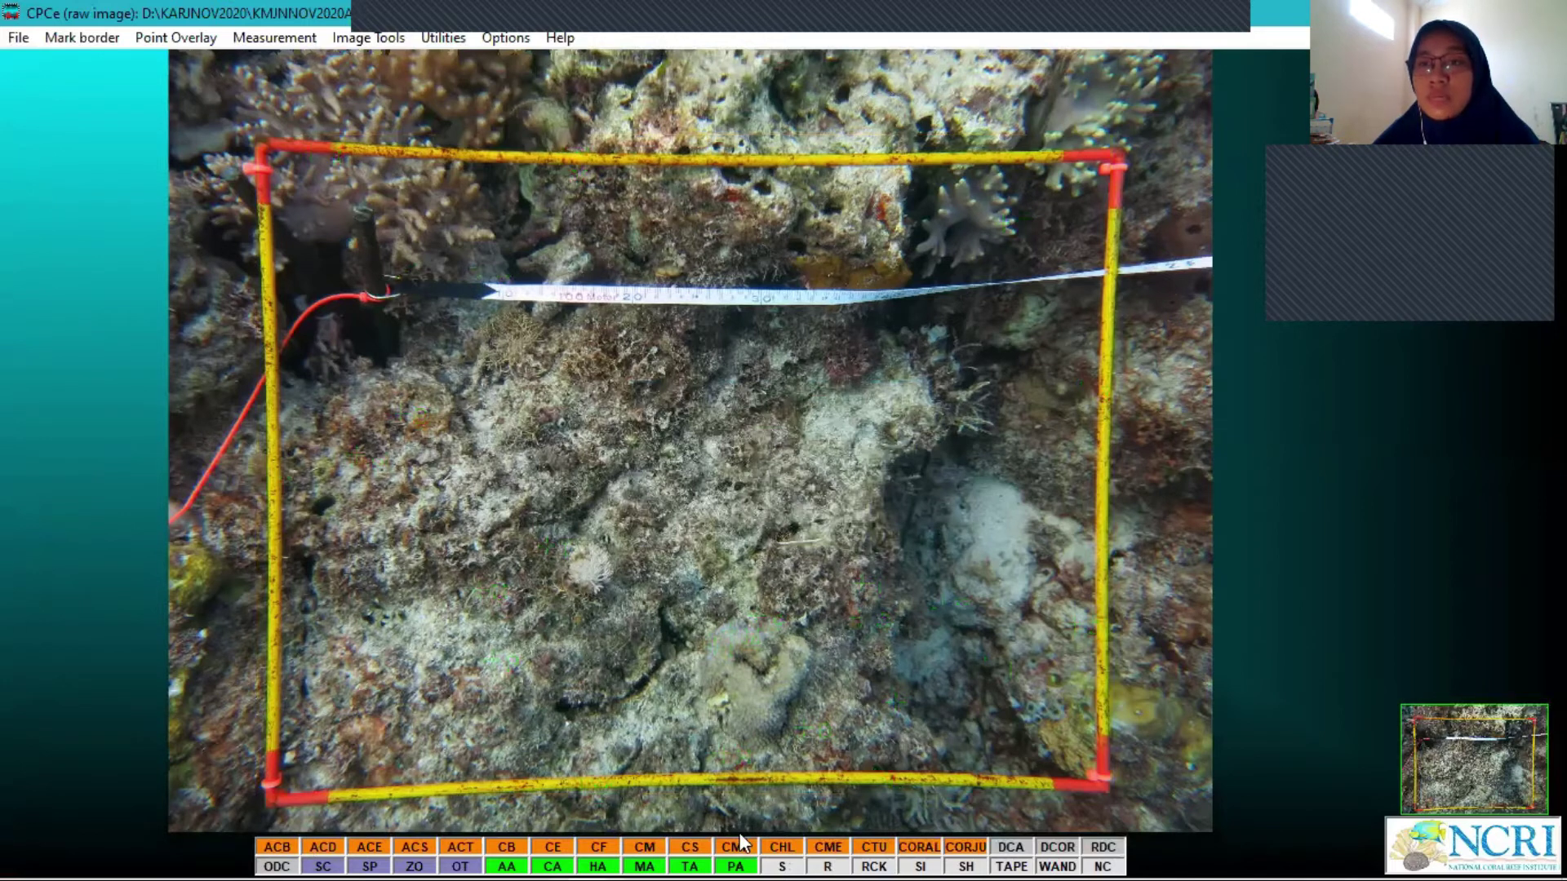
Manually mark the border around the yellow quadrat frame again and accept its size and position
left_click(1005, 804)
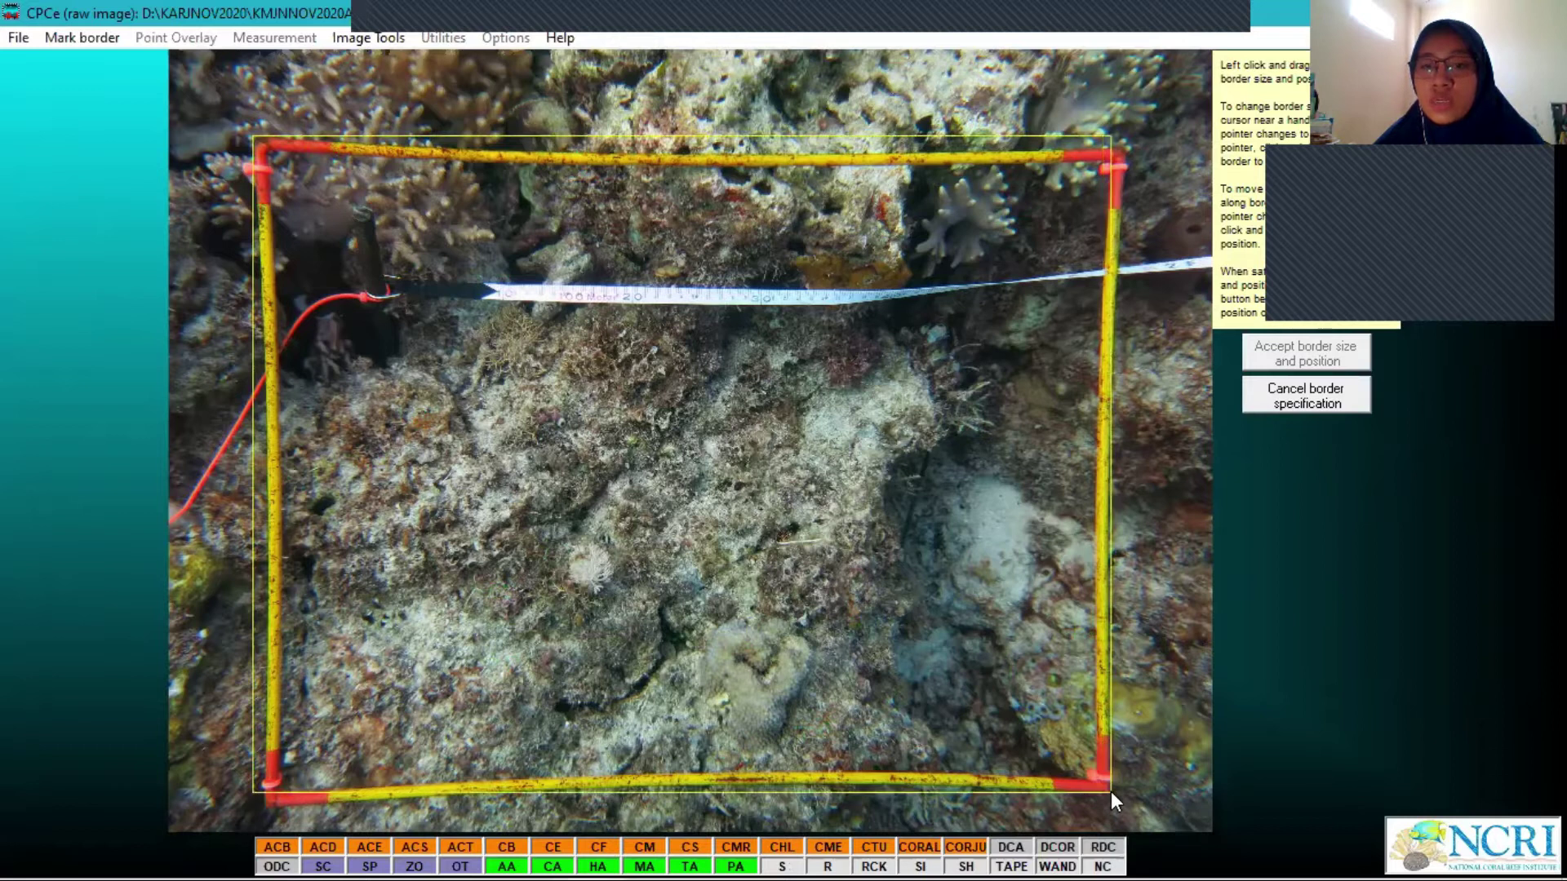
left_click(1110, 792)
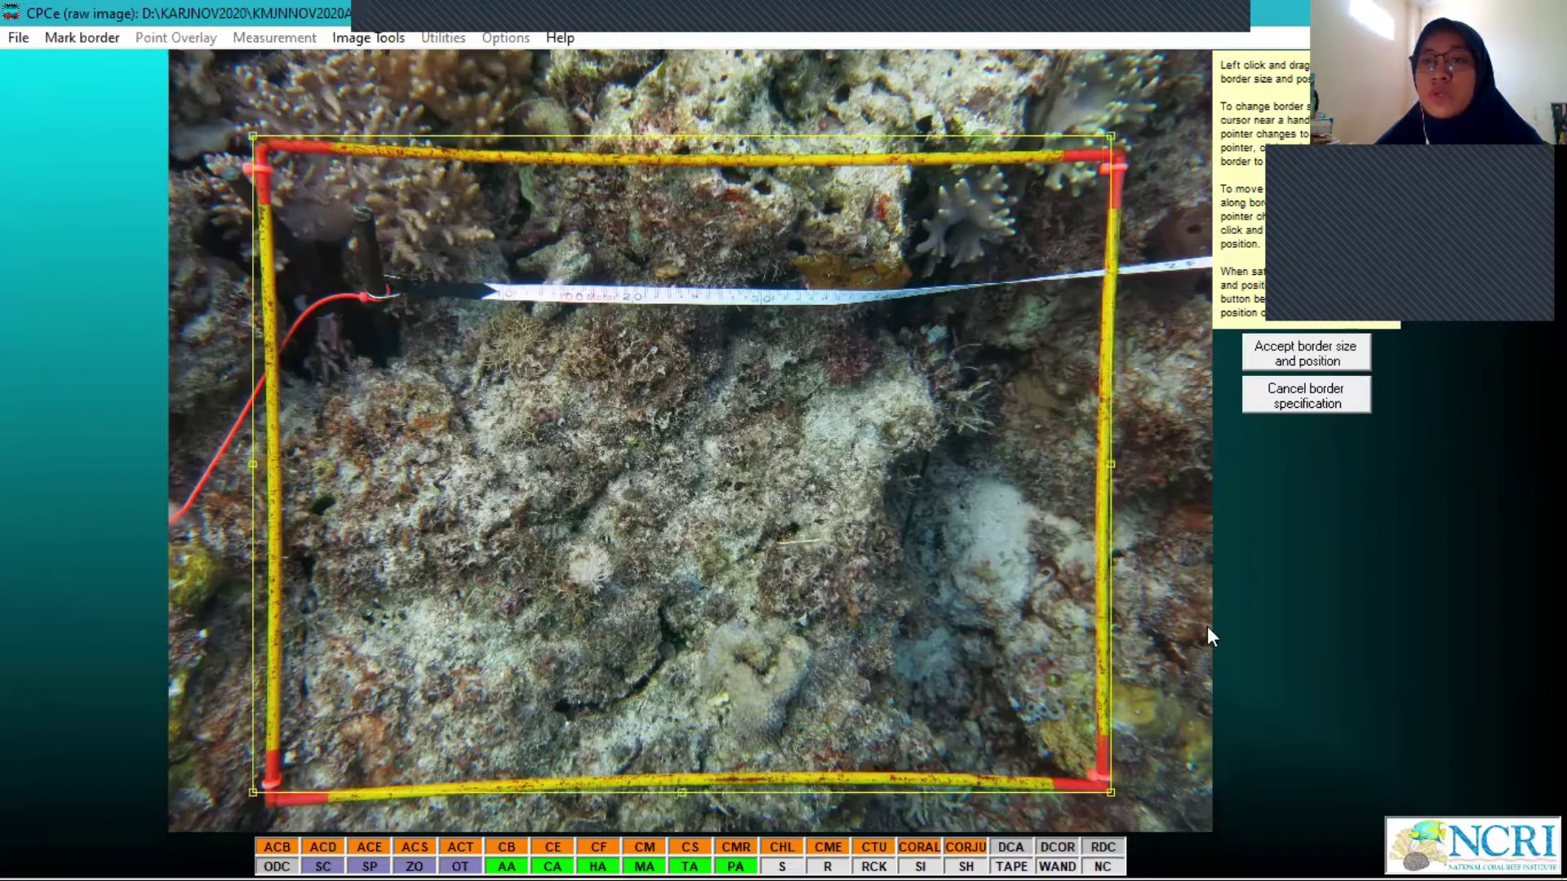
left_click(1331, 357)
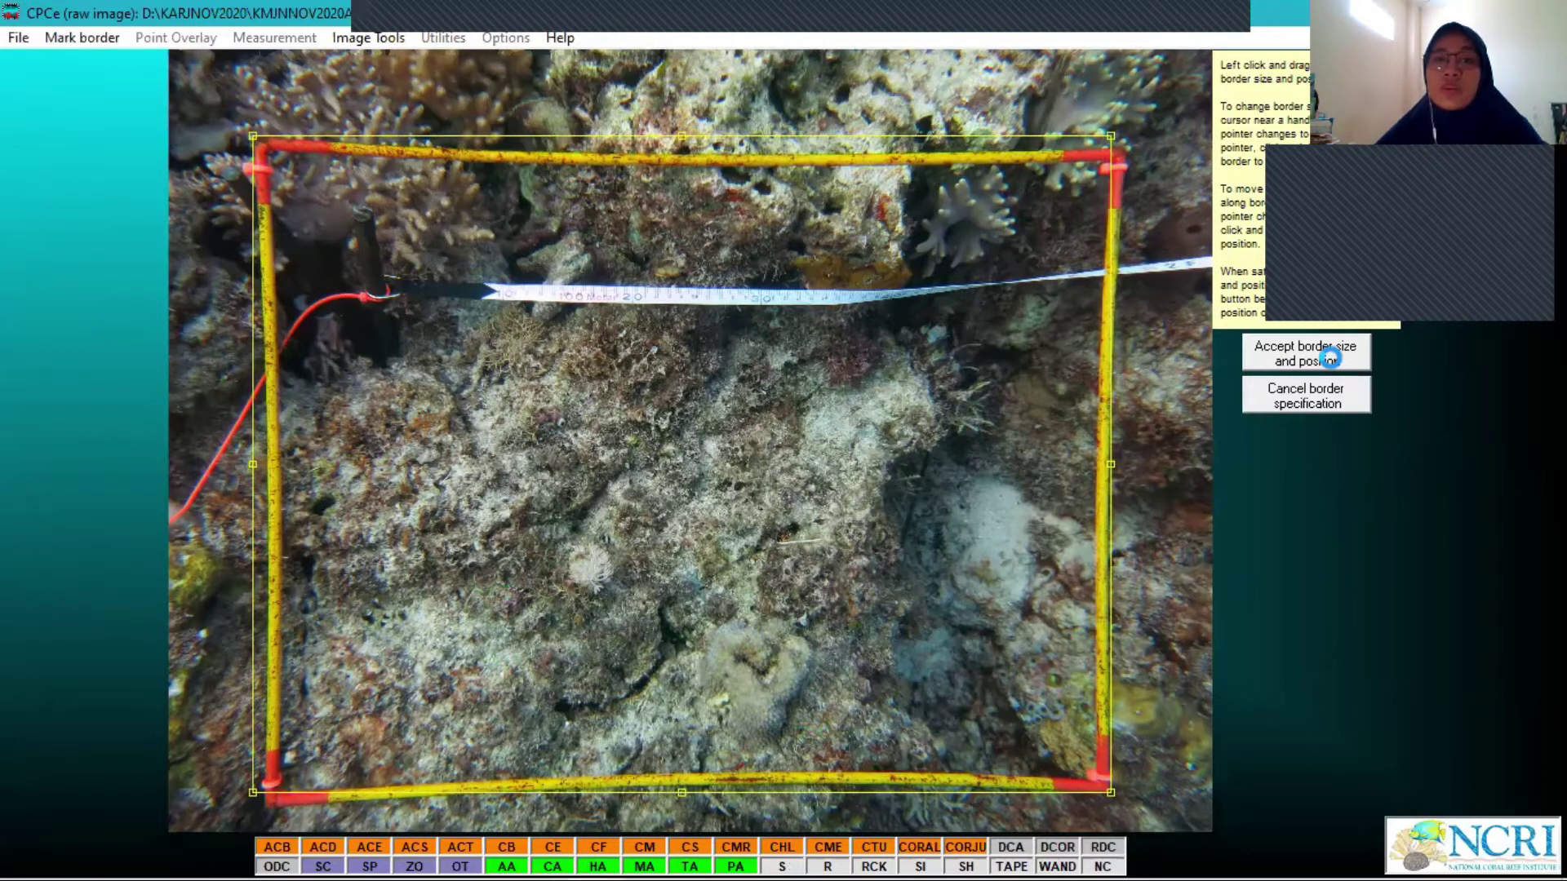
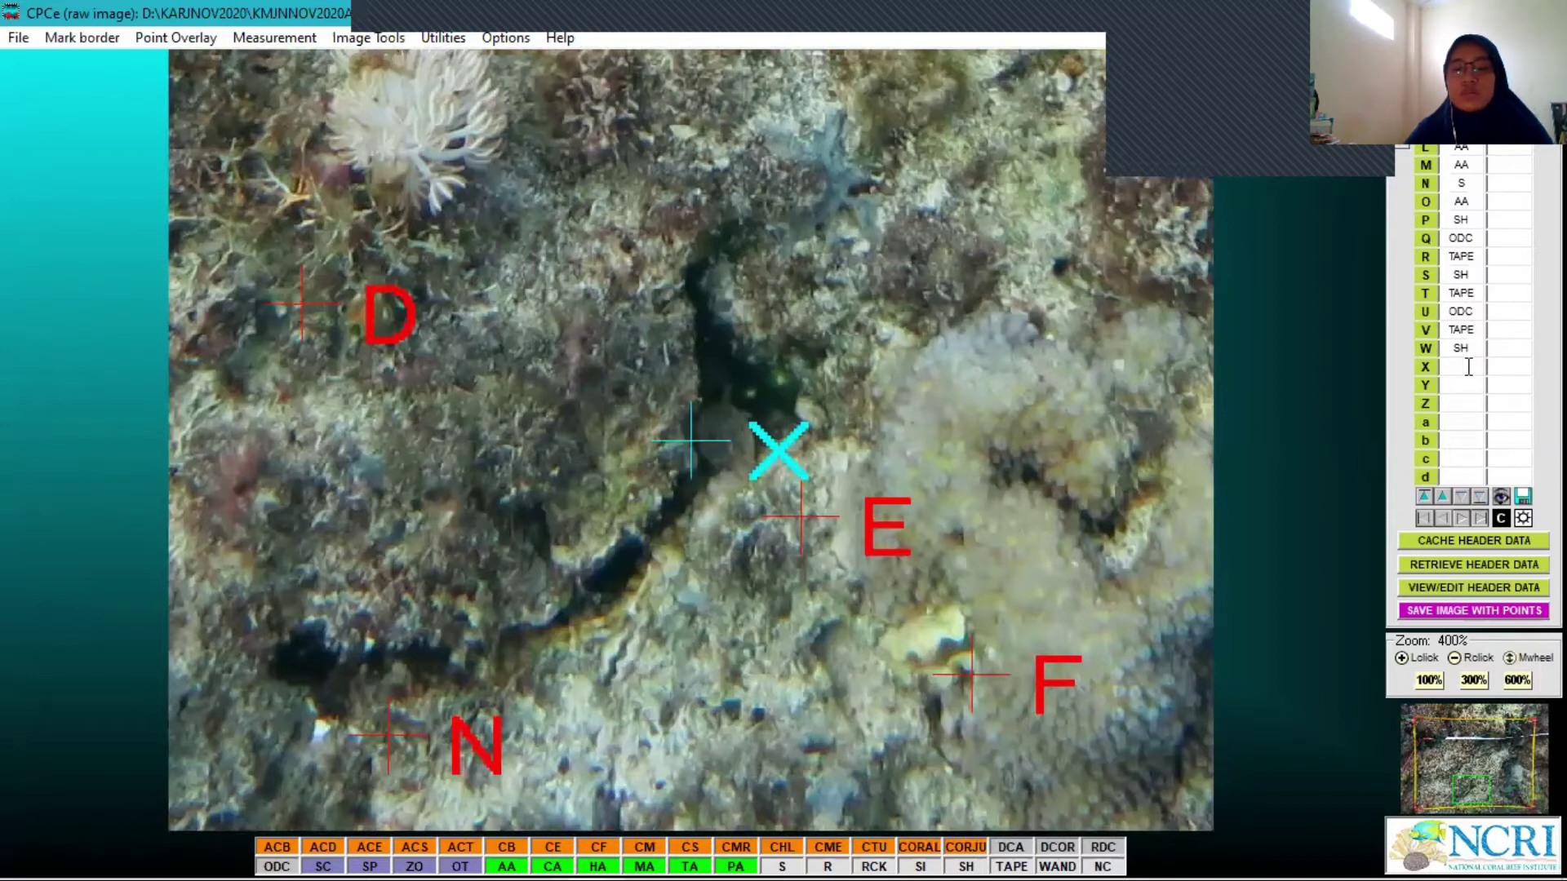
Assign the code ODC to point X
left_click(1468, 368)
type("ODC")
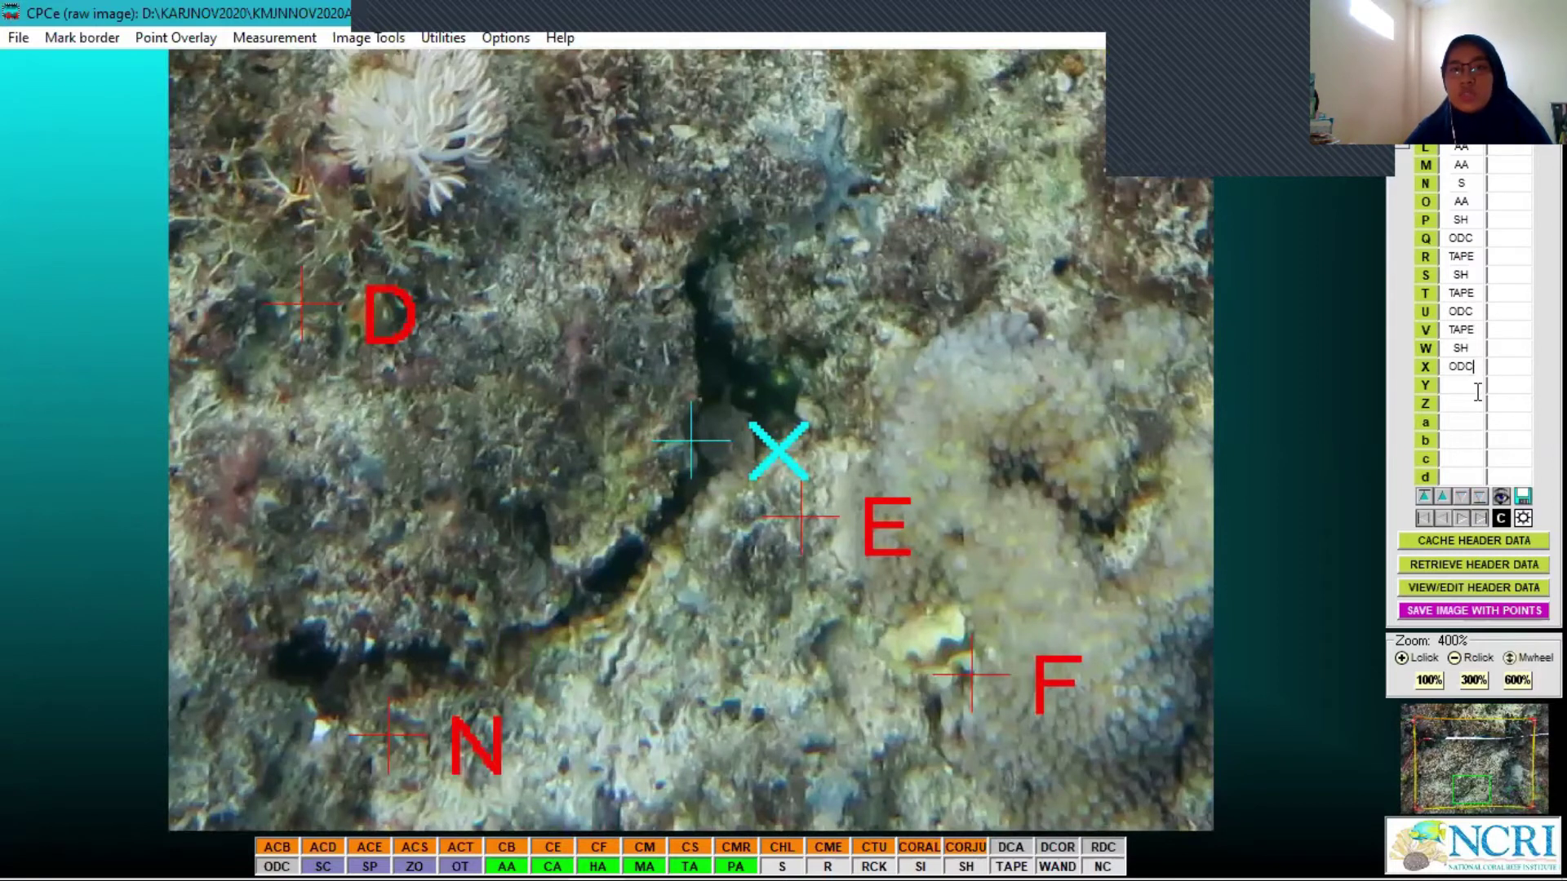
key("Return")
Code point Y as DCA, Z as RCK, a to c as DCA, and d as R
left_click(1463, 387)
type("AA")
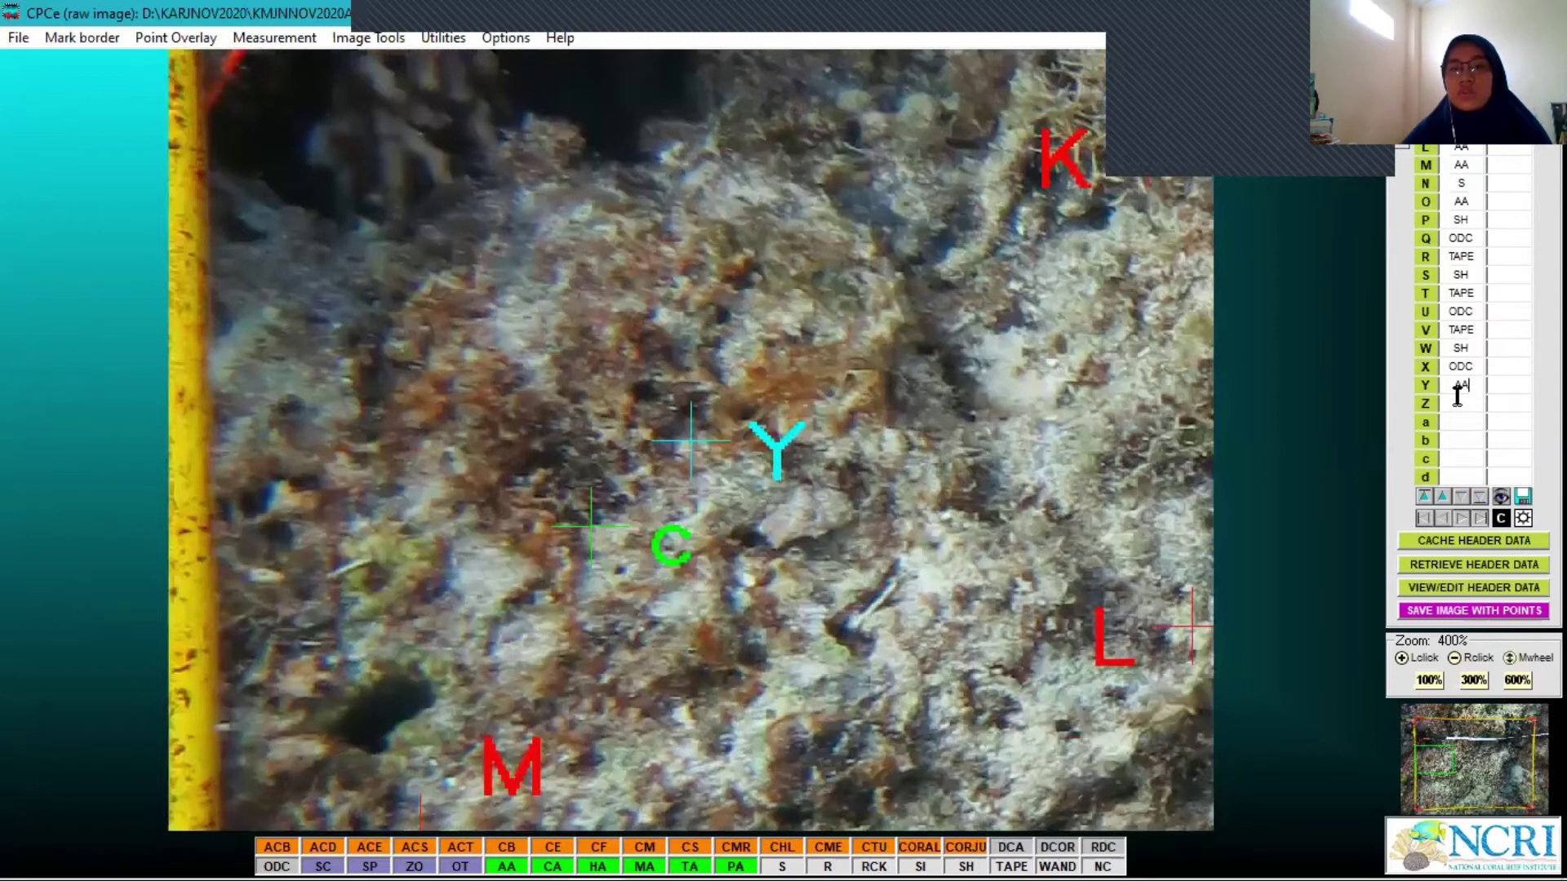
key("BackSpace")
key("BackSpace")
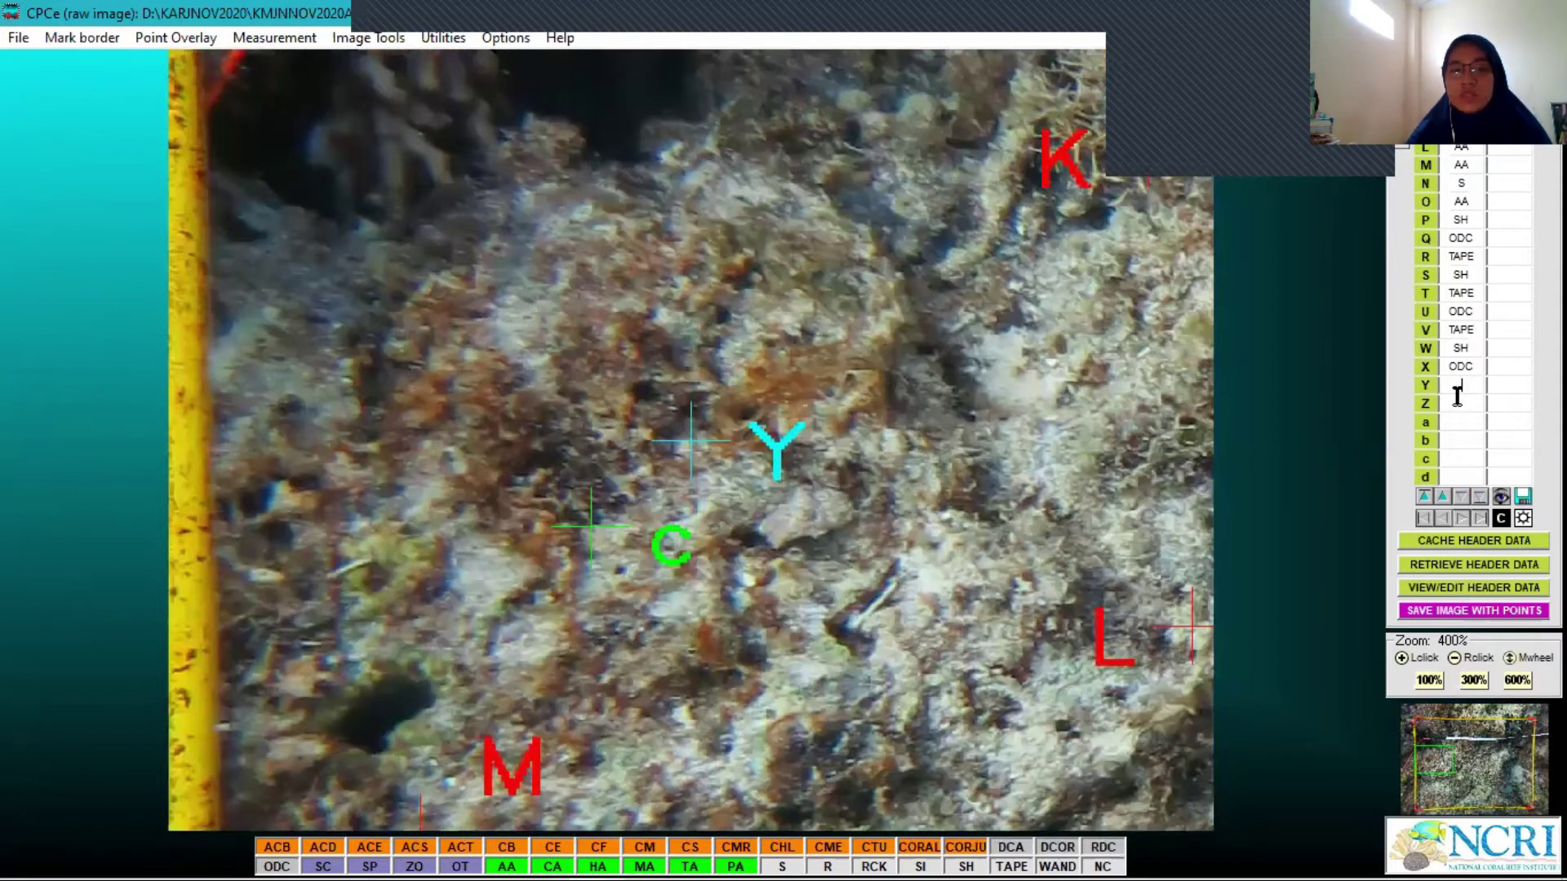
type("DC")
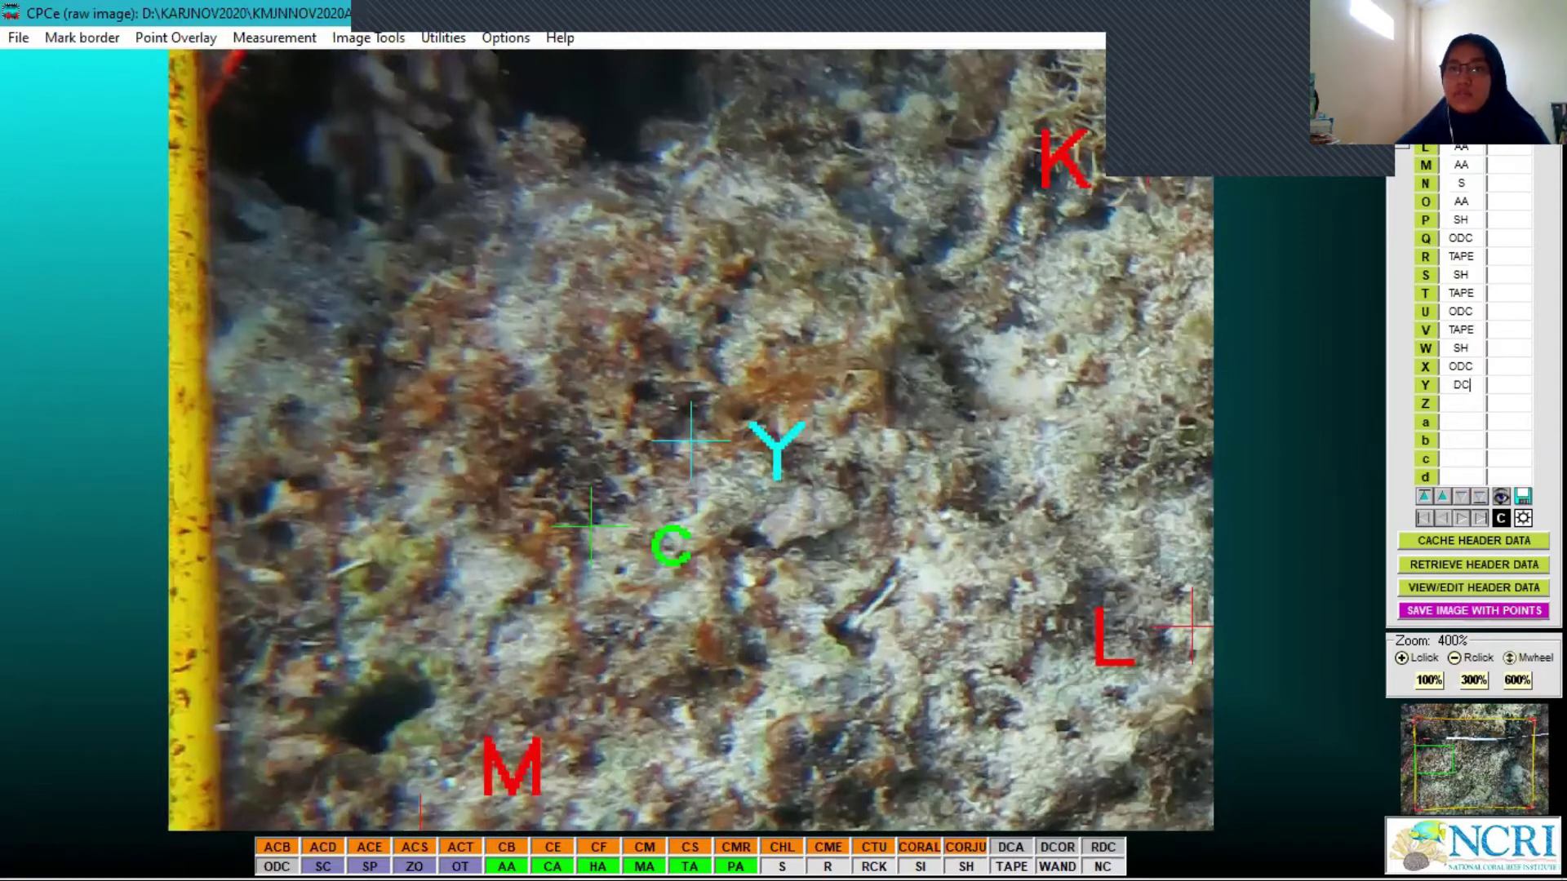
type("A")
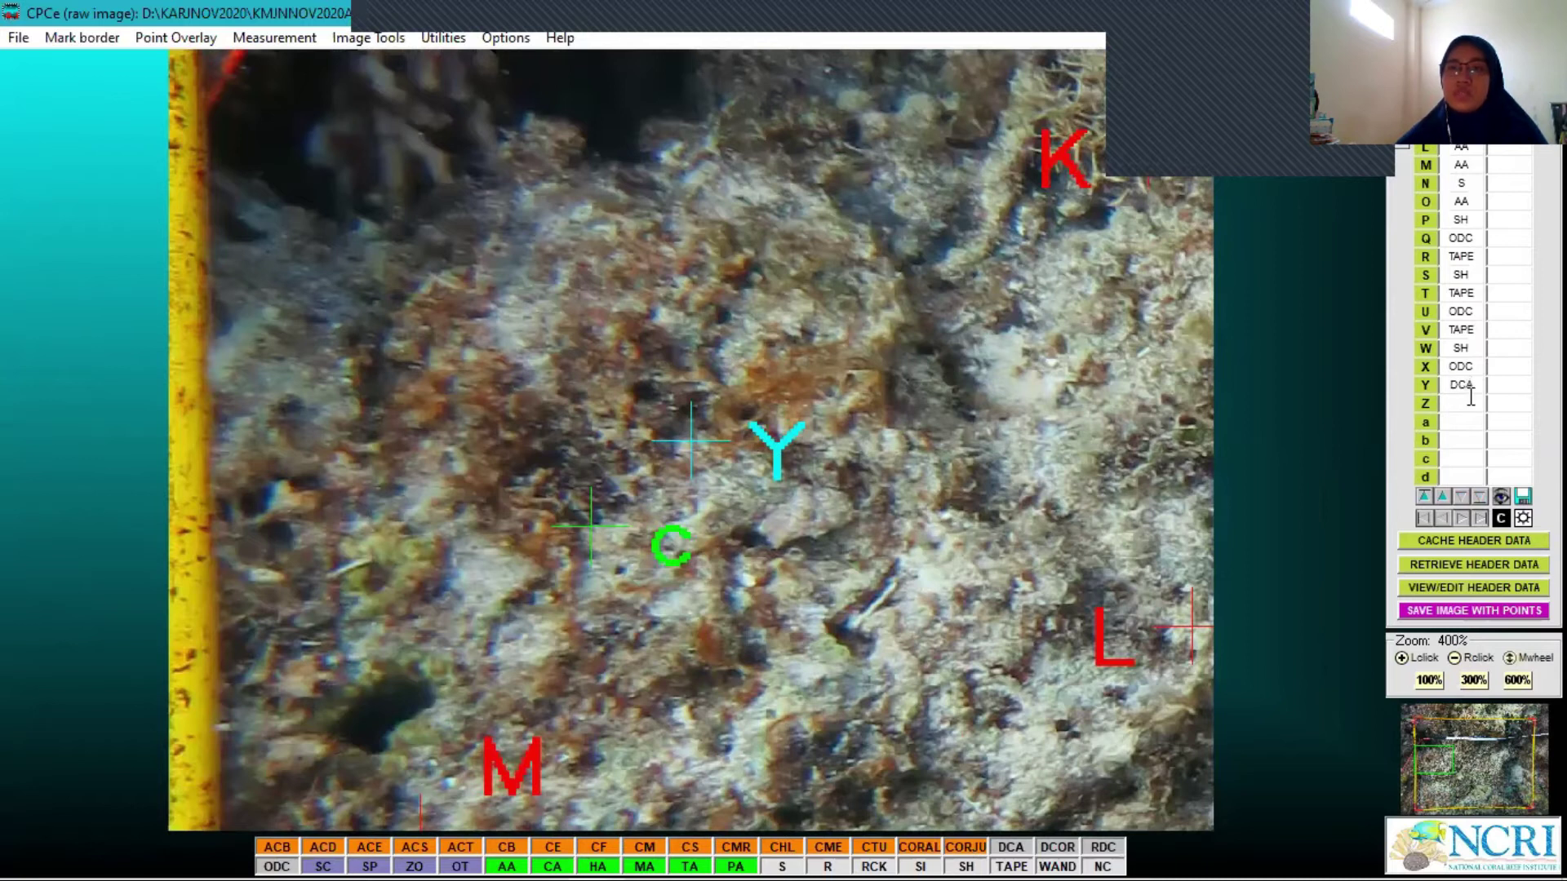
key("Return")
type("RCK")
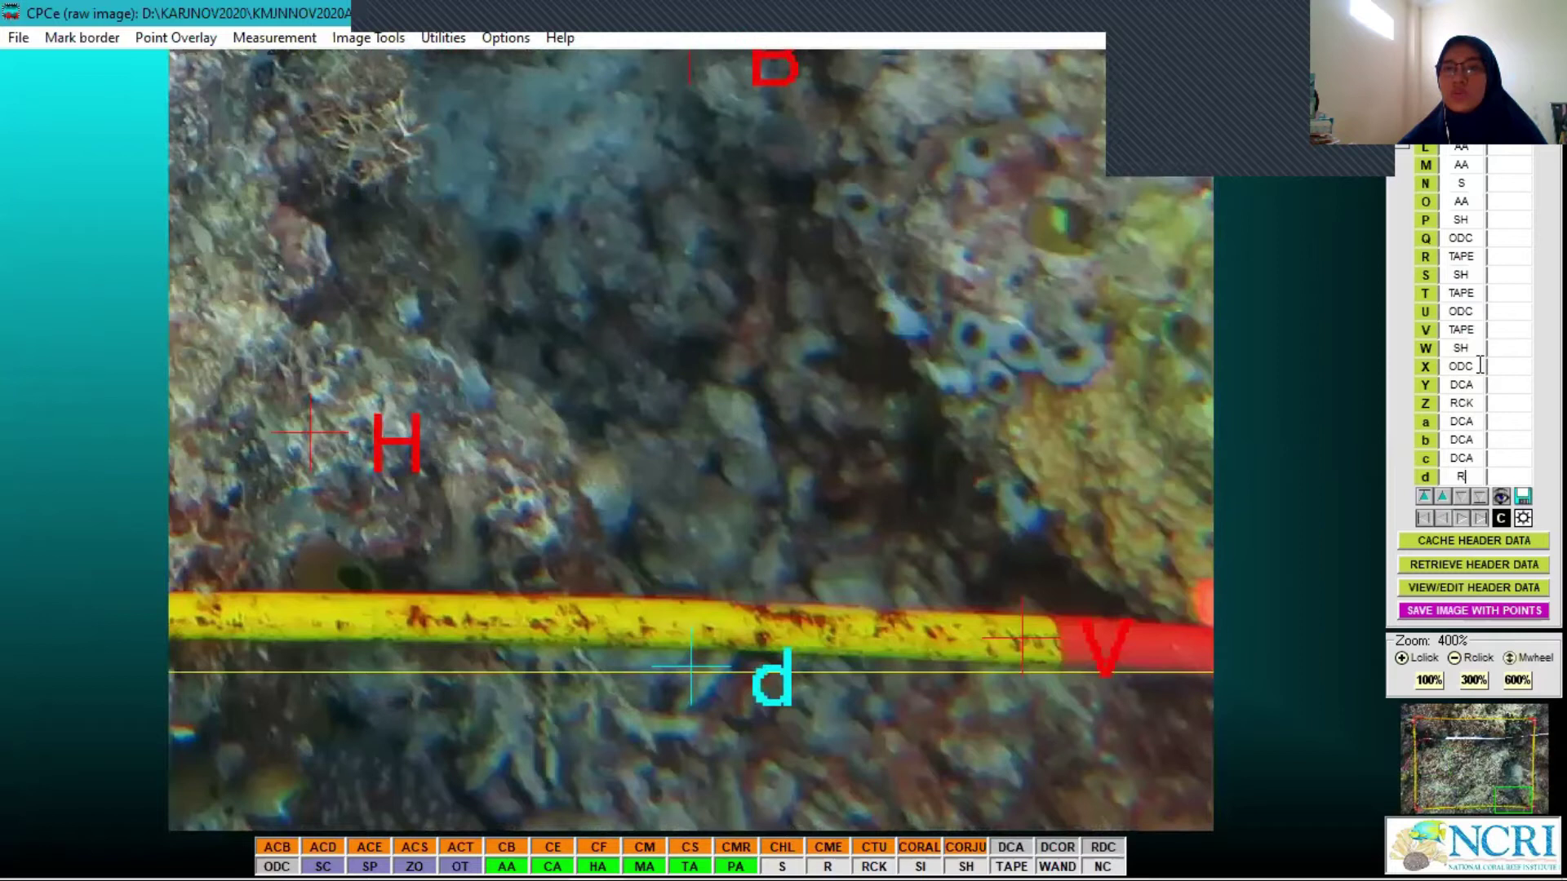
Review the coded point list and save the data as the cpc file IMG_0784
left_click(1444, 499)
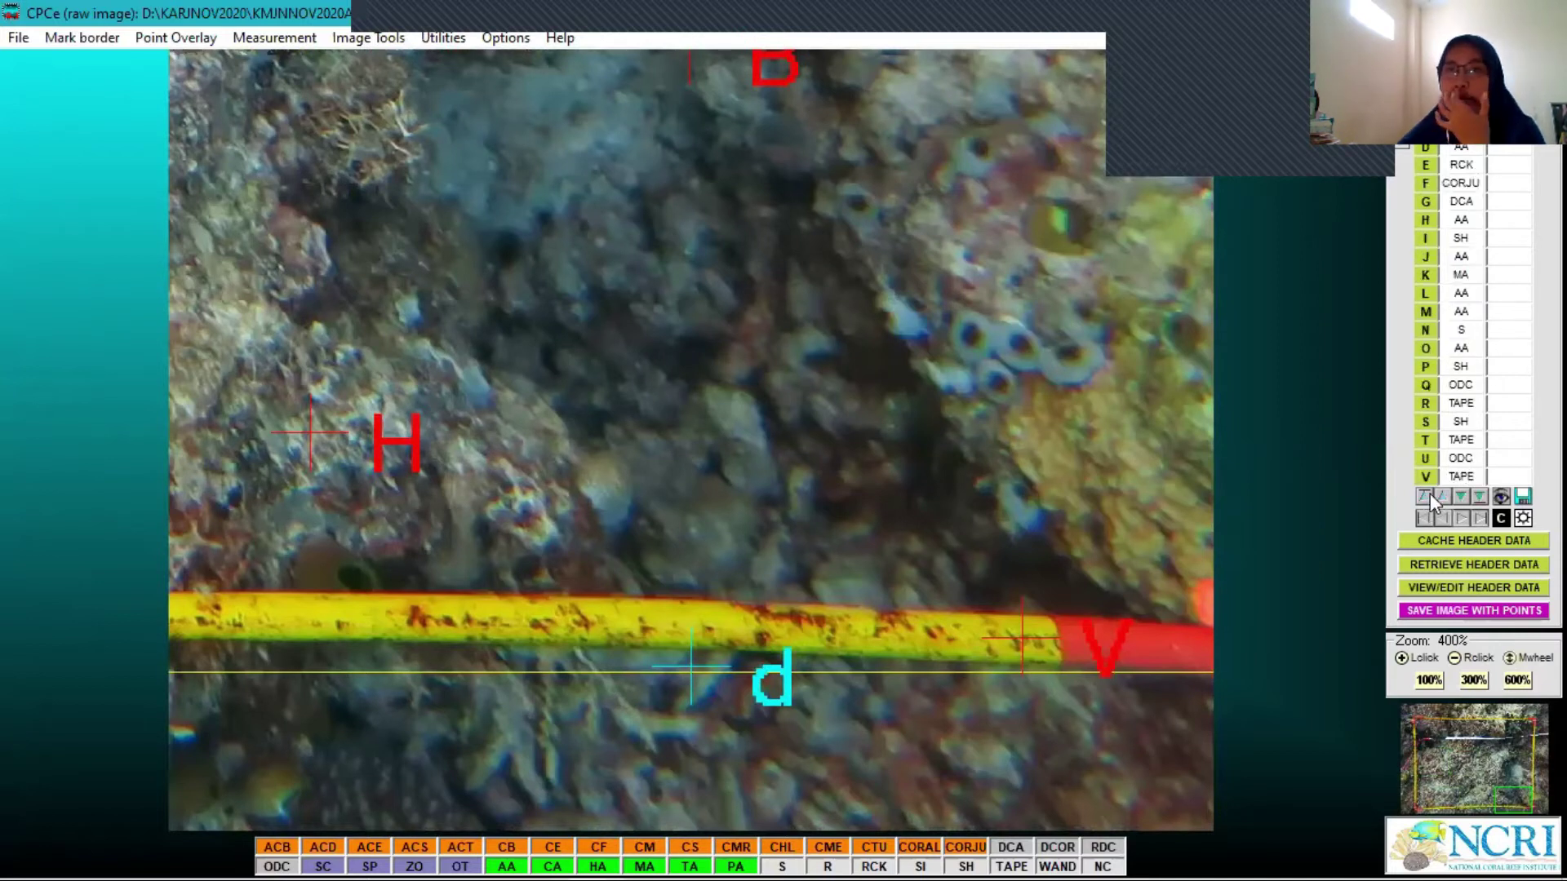
left_click(1468, 499)
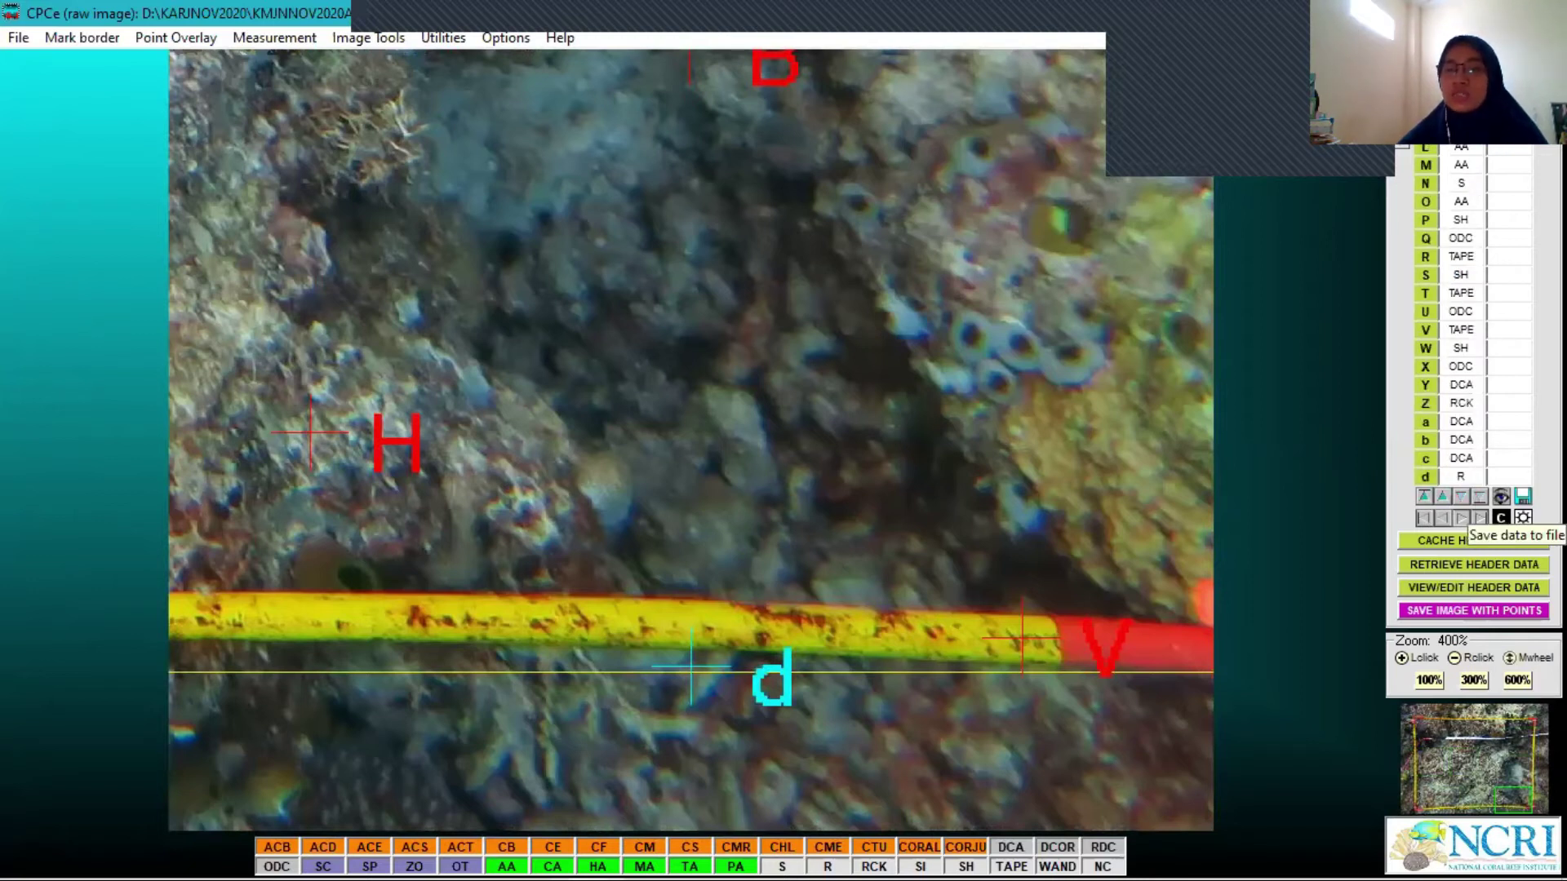
left_click(1523, 496)
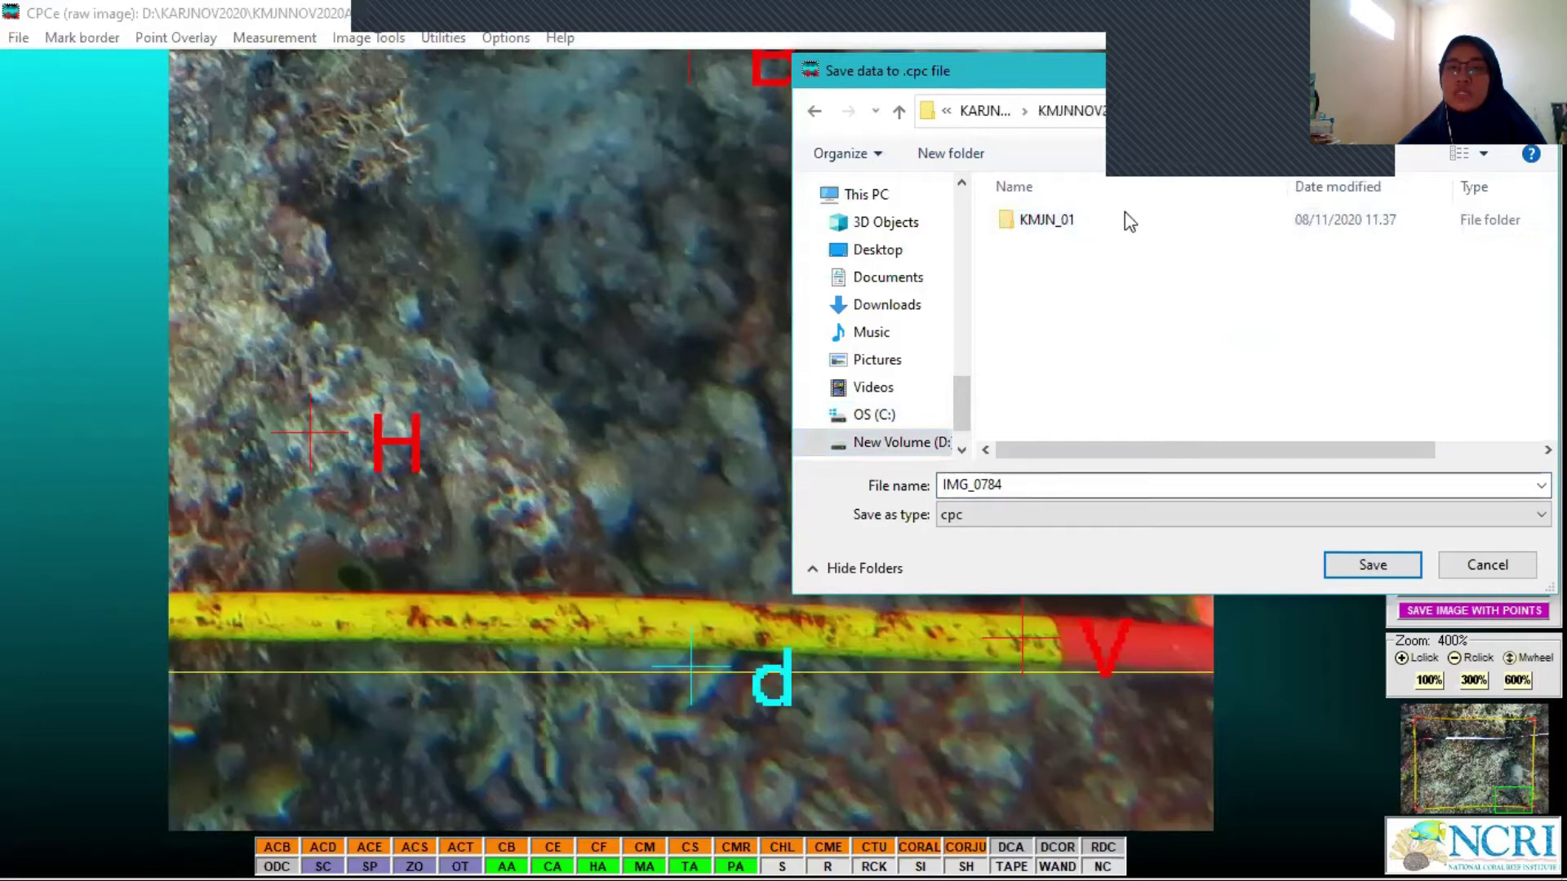
left_click(1185, 482)
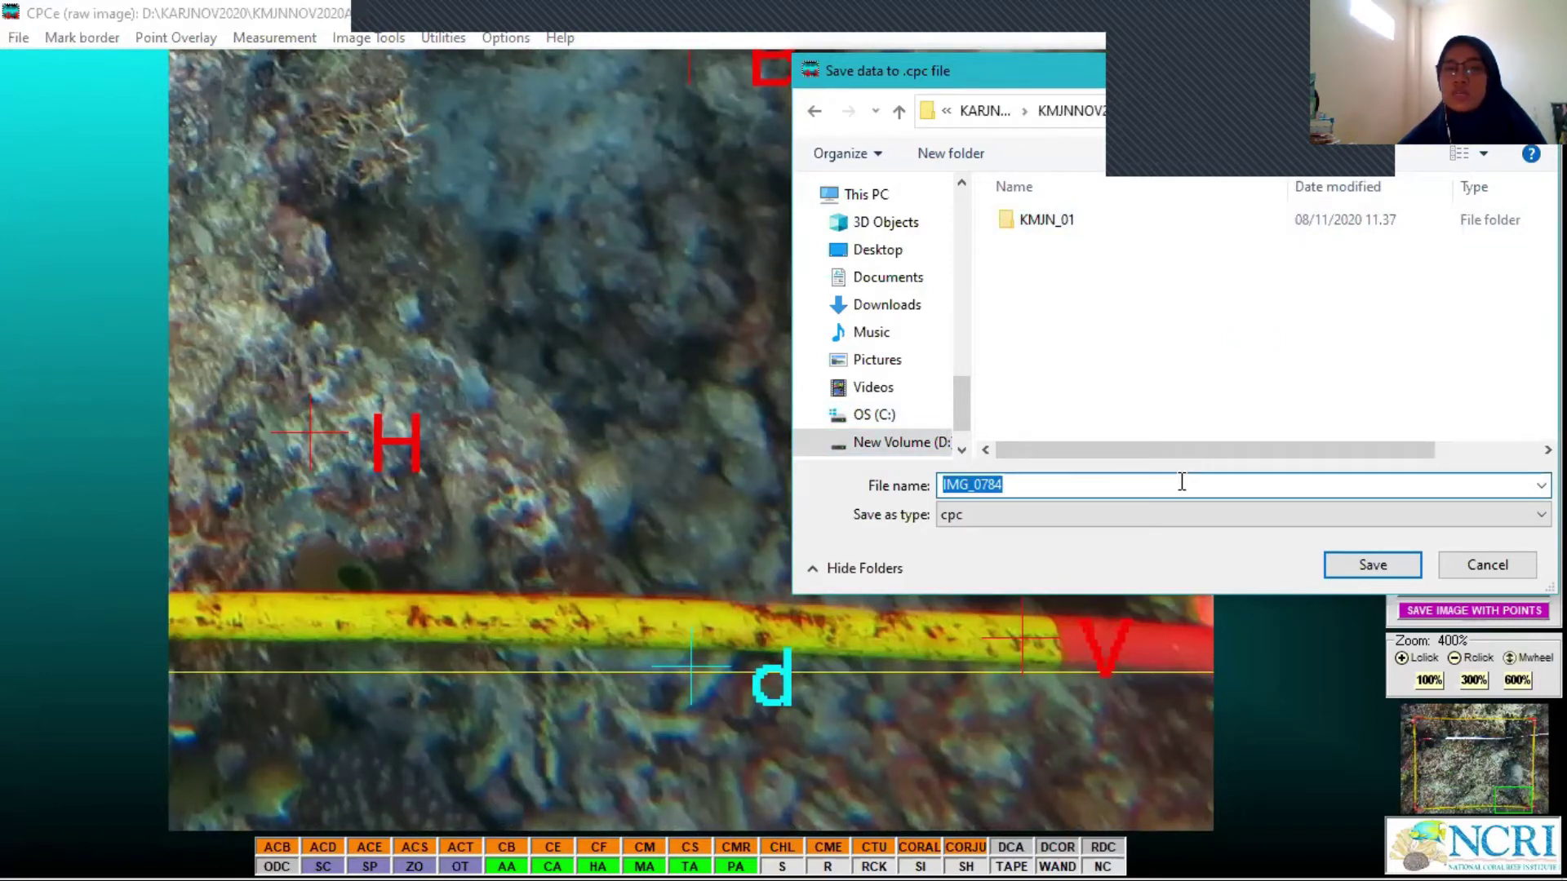
key("Return")
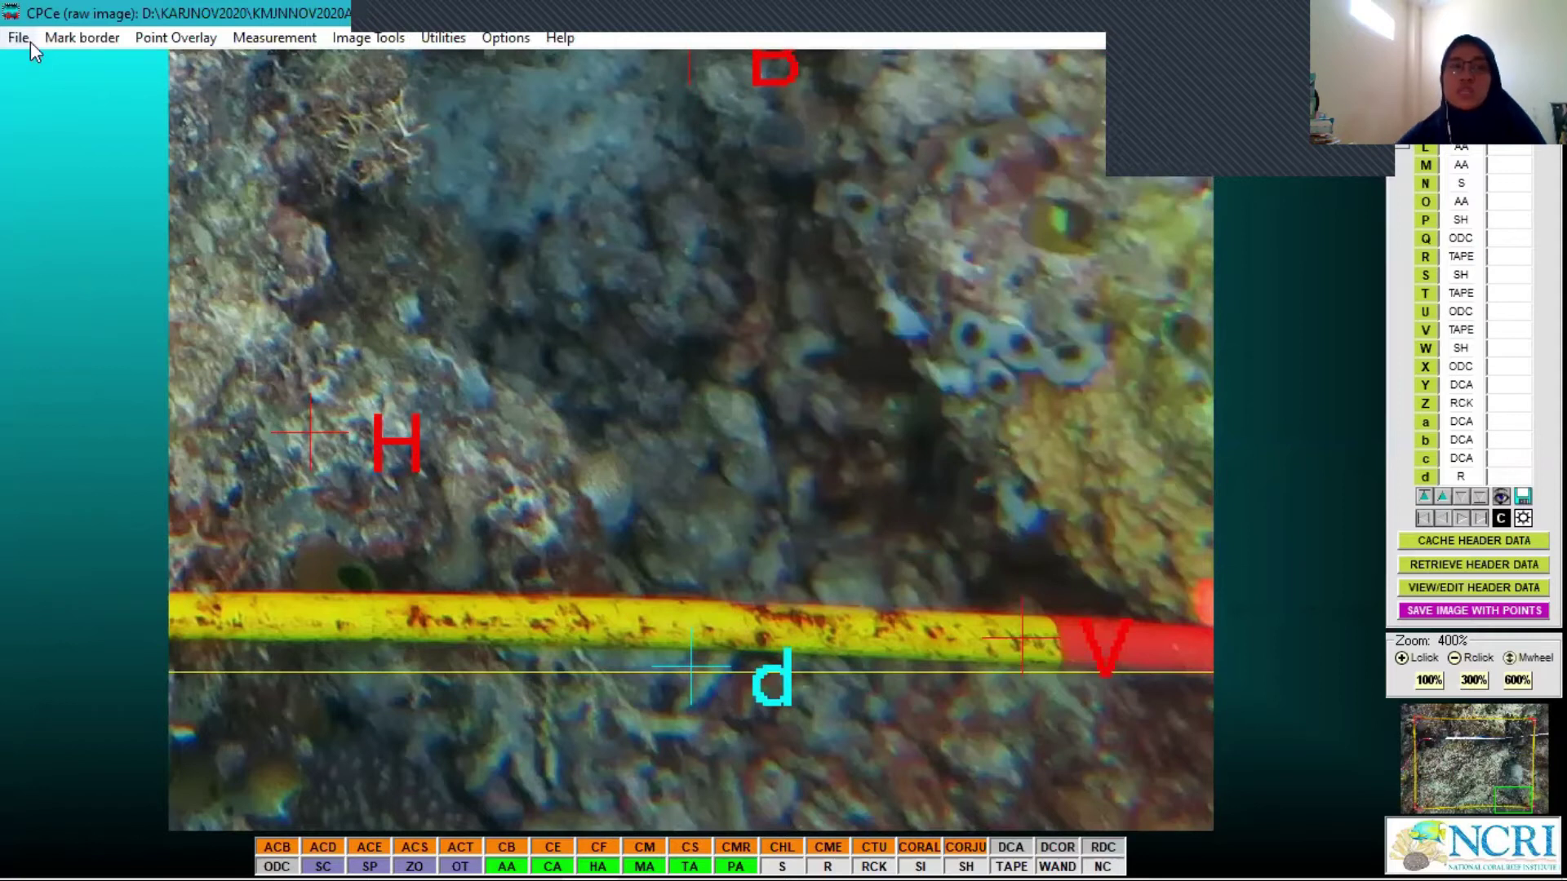
Open the next quadrat photo with a marked border and random points overlaid, ready for coding
left_click(31, 42)
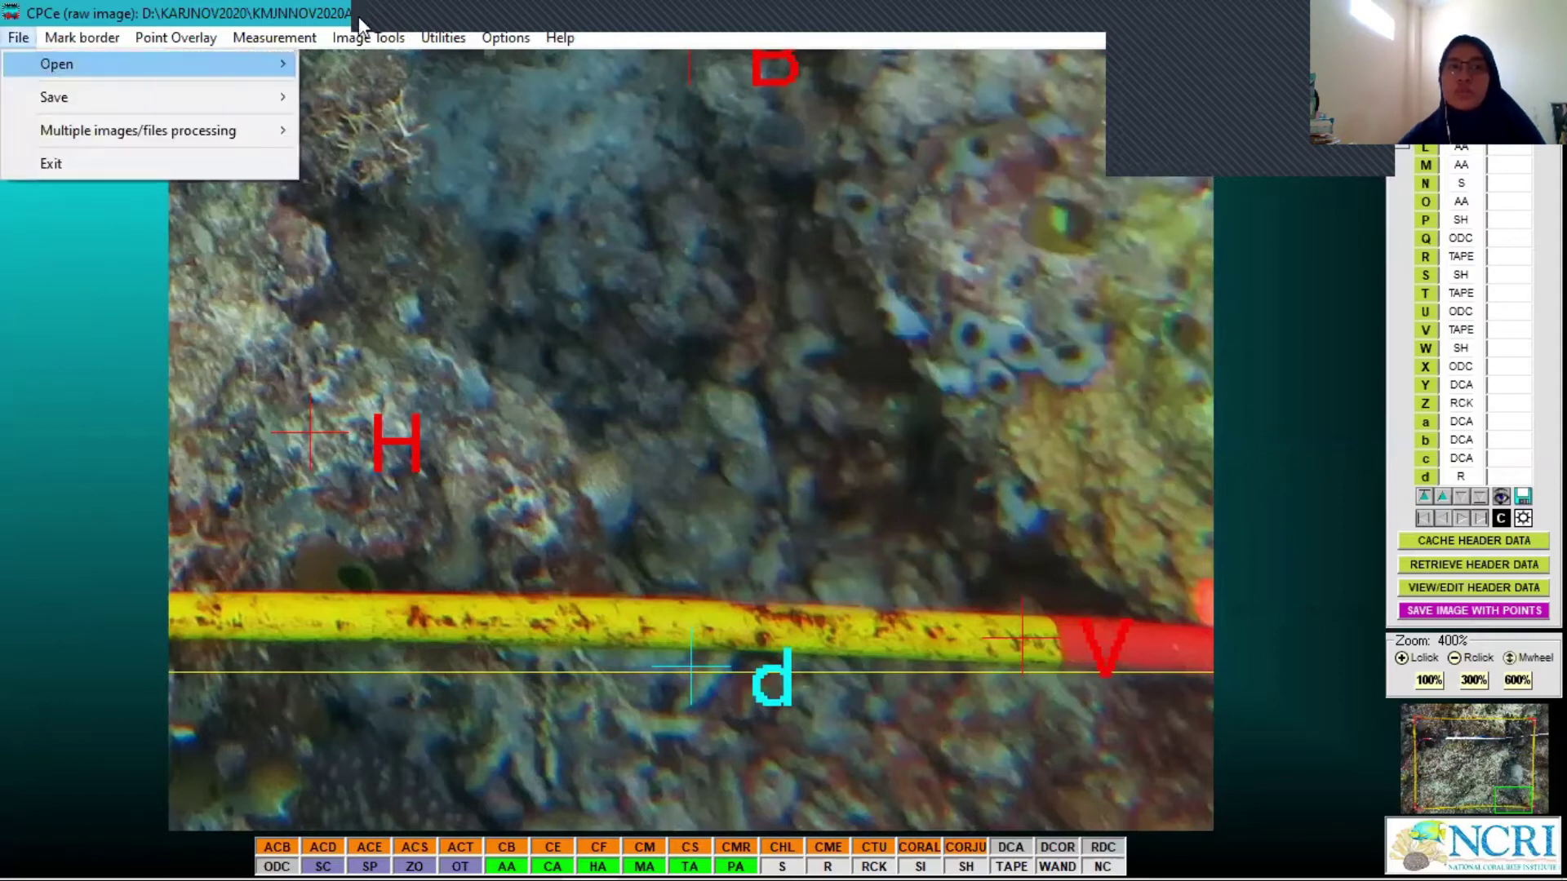
left_click(33, 60)
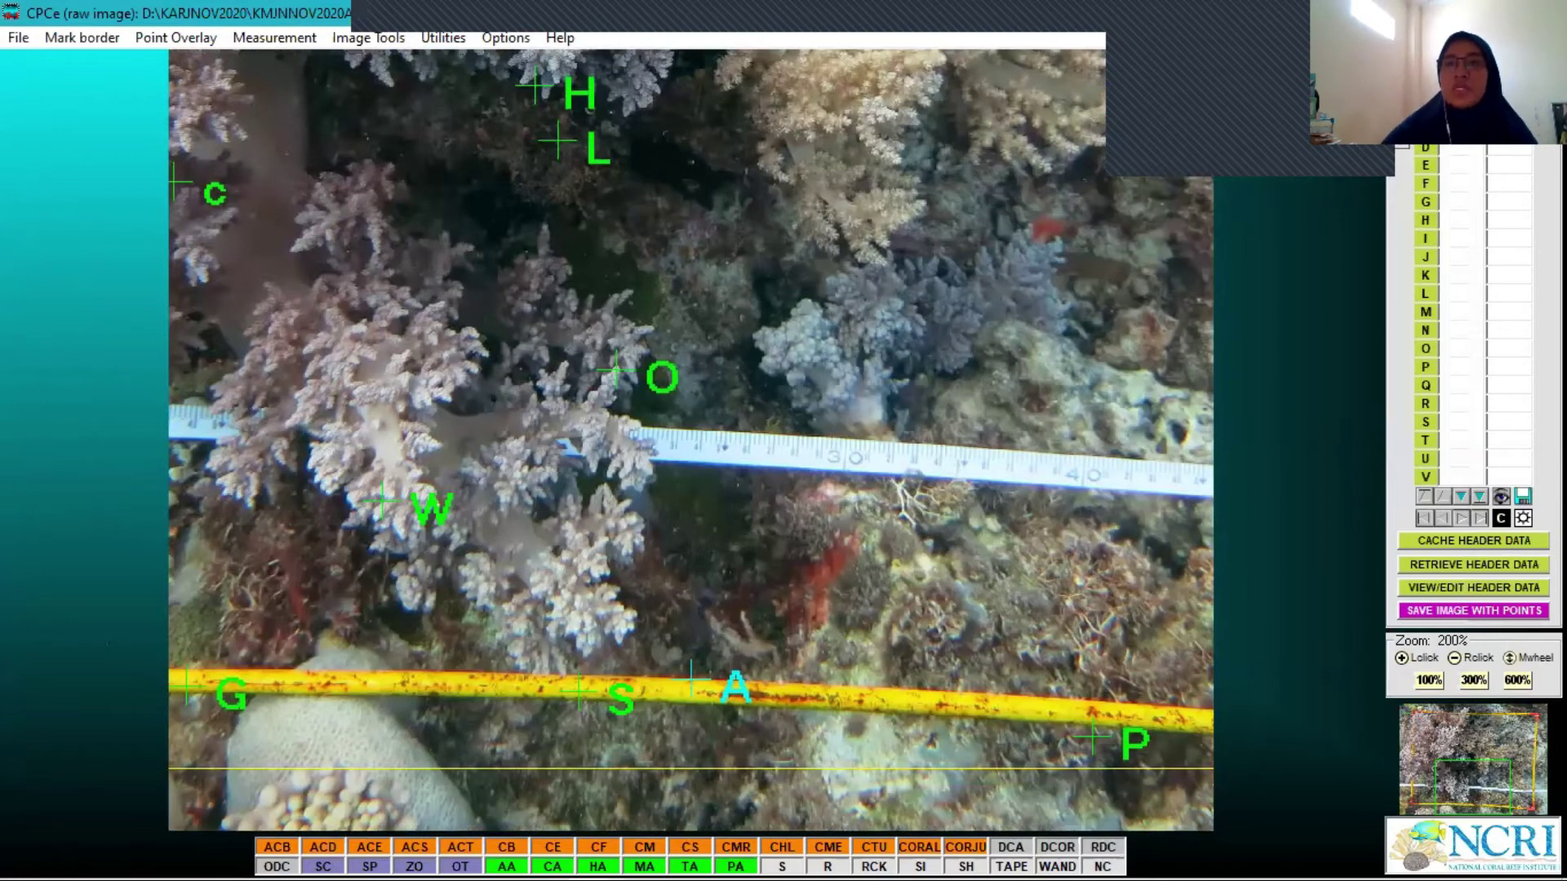
key("Right")
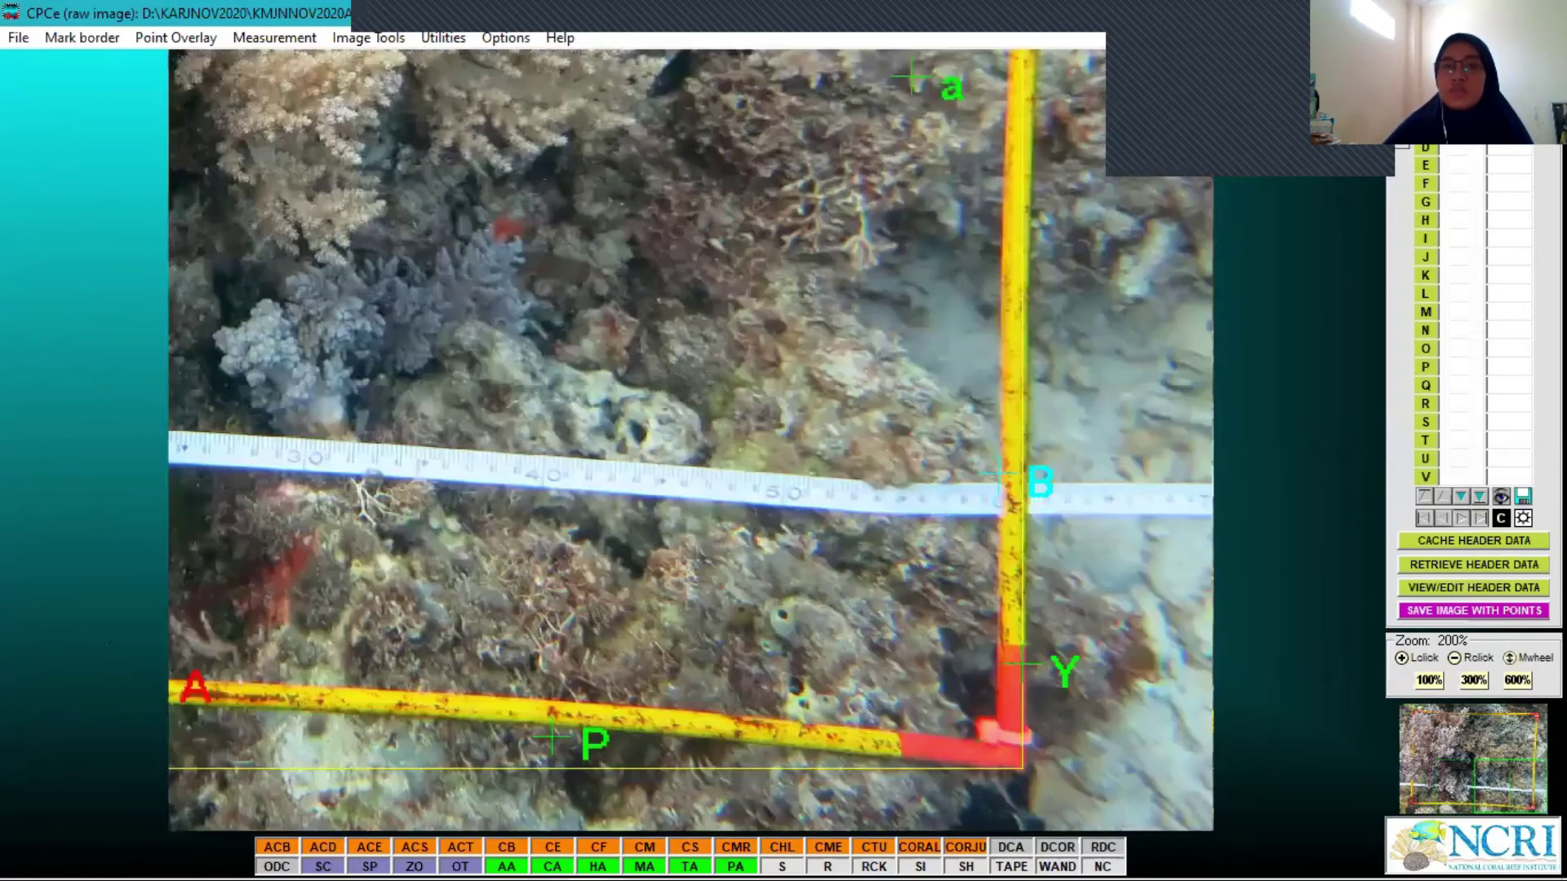
key("Up")
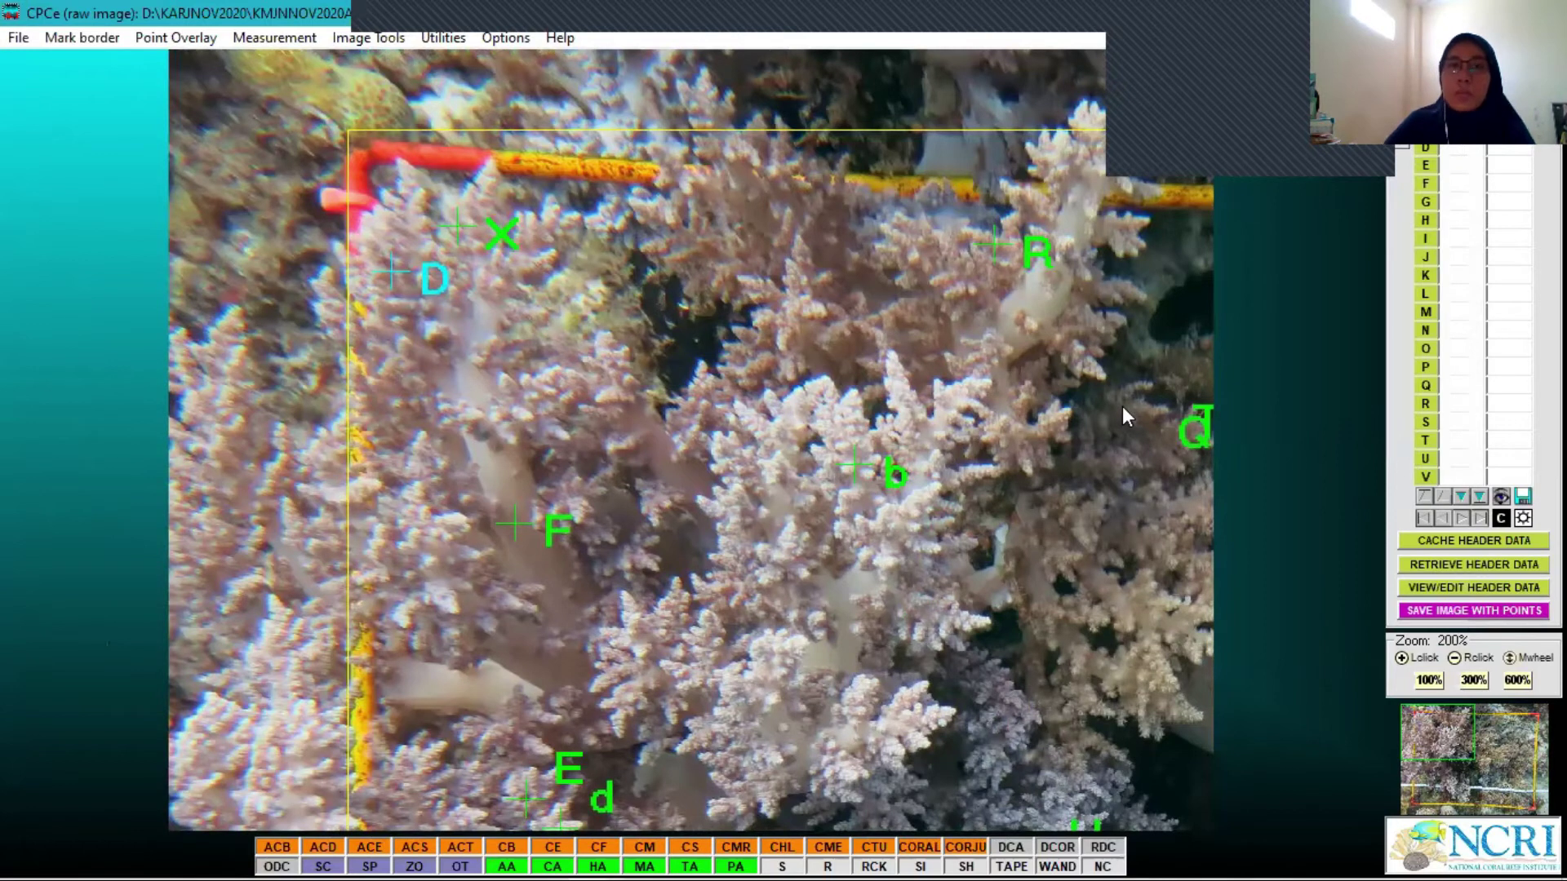
Code points D to F, H to K, M and N as SC, G as TAPE, and L and O as SH
type("sc")
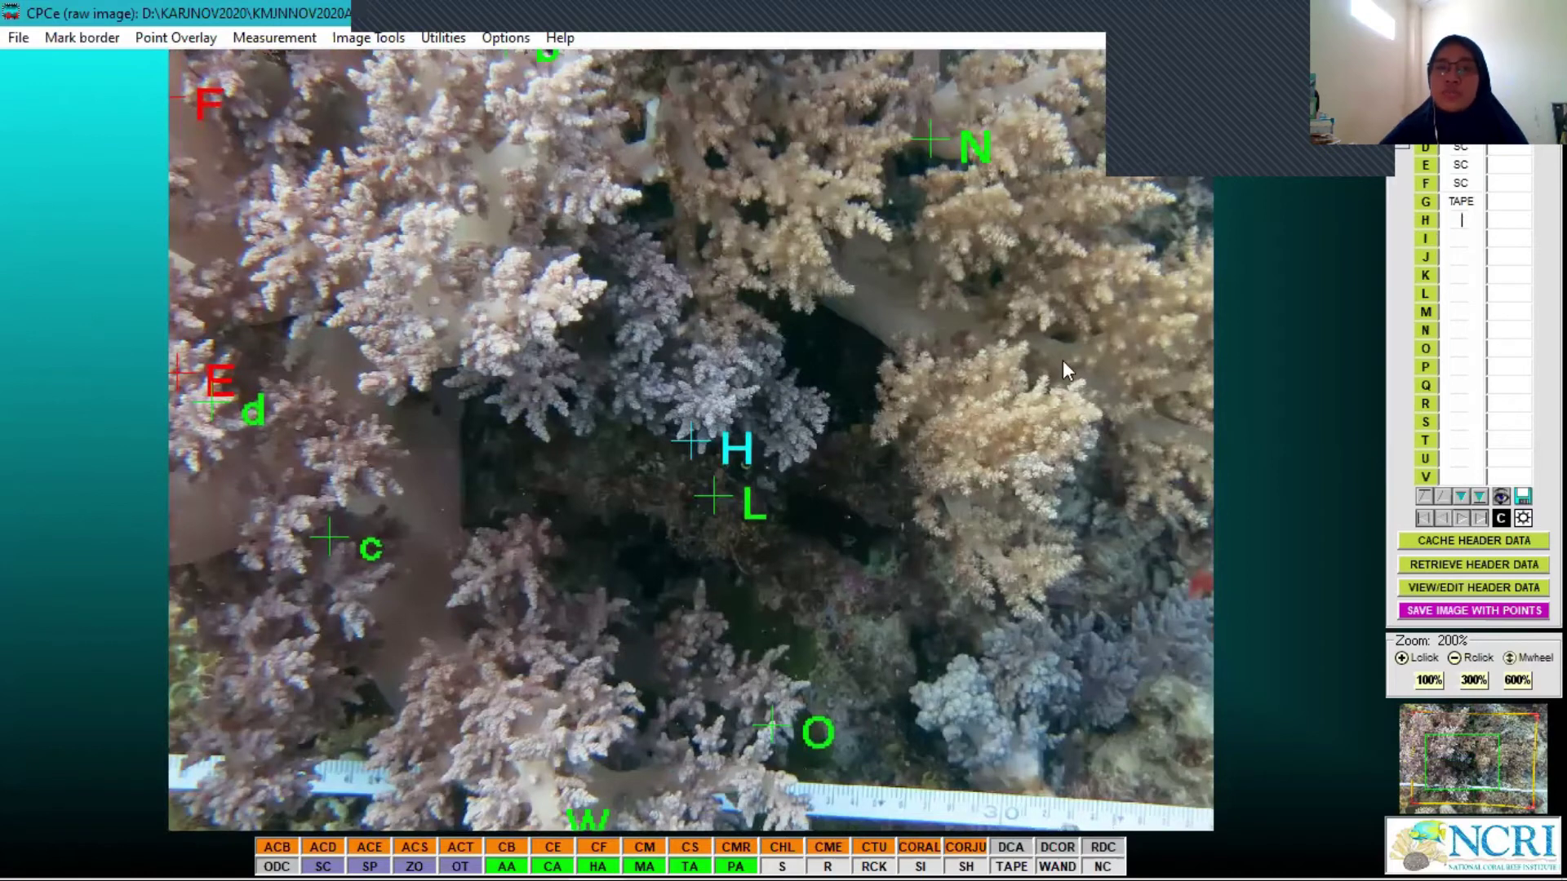
type("sc")
left_click(1453, 236)
type("sc")
left_click(1462, 260)
type("sc")
left_click(1464, 274)
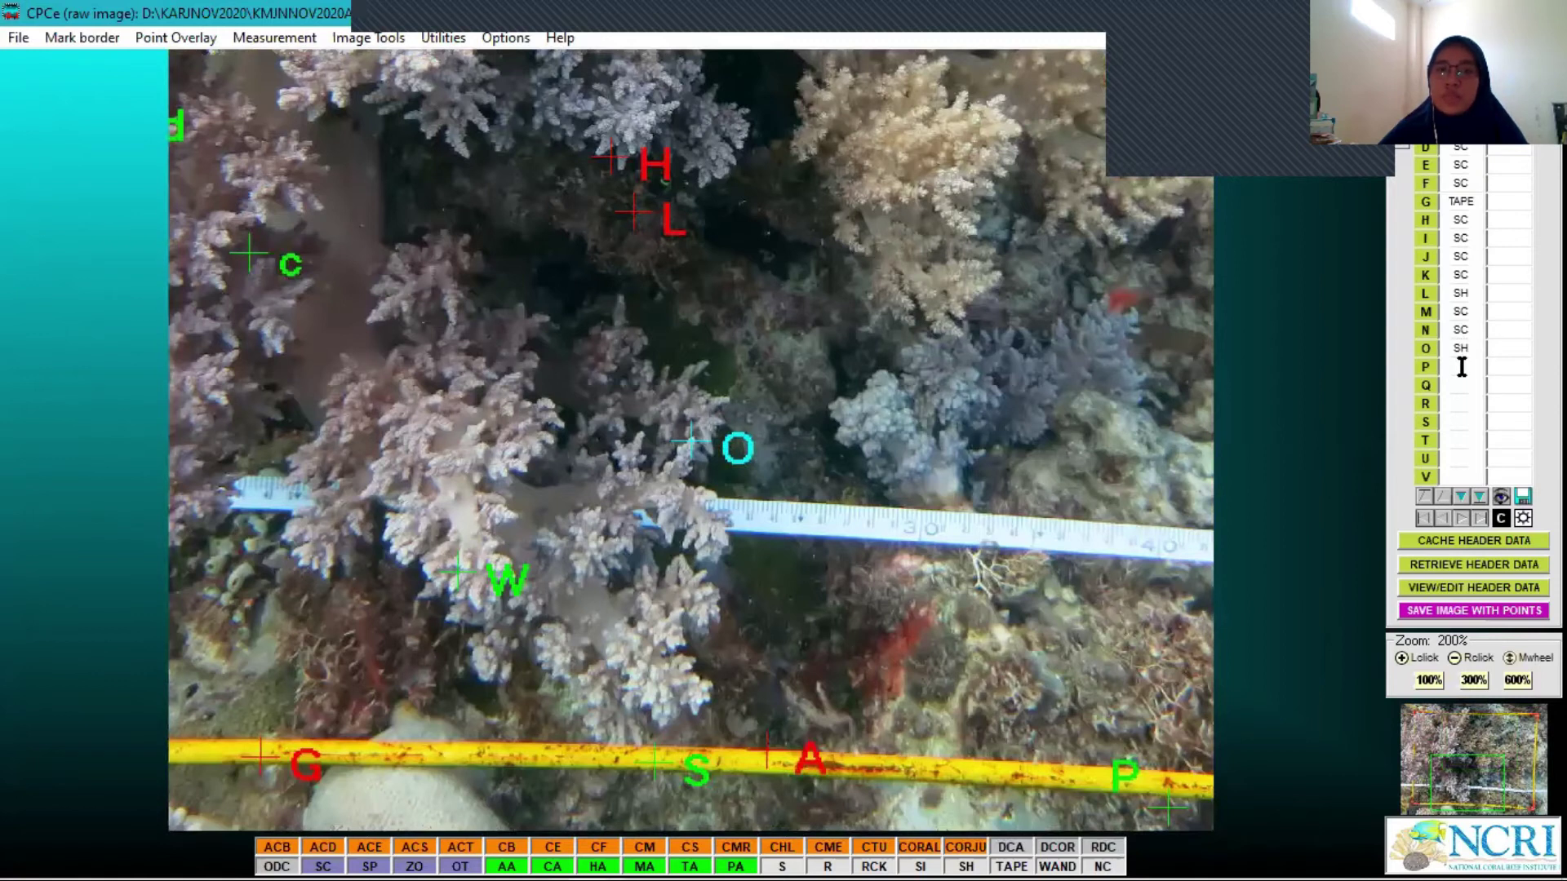
Inspect point P at 350% magnification and code it as MA
left_click(1462, 368)
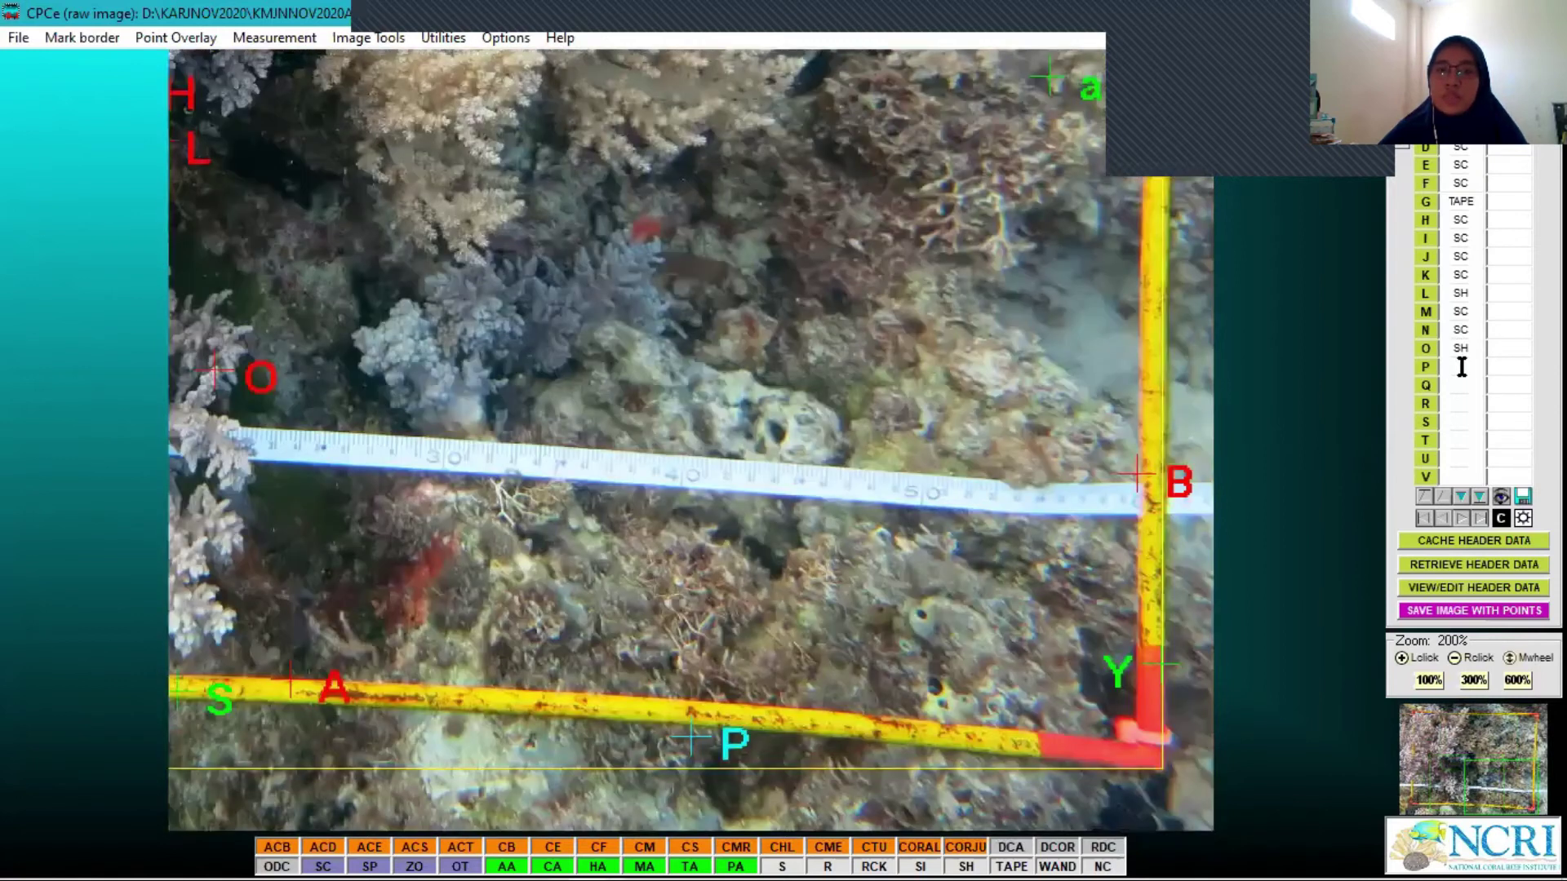
scroll(653, 697, "up", 1)
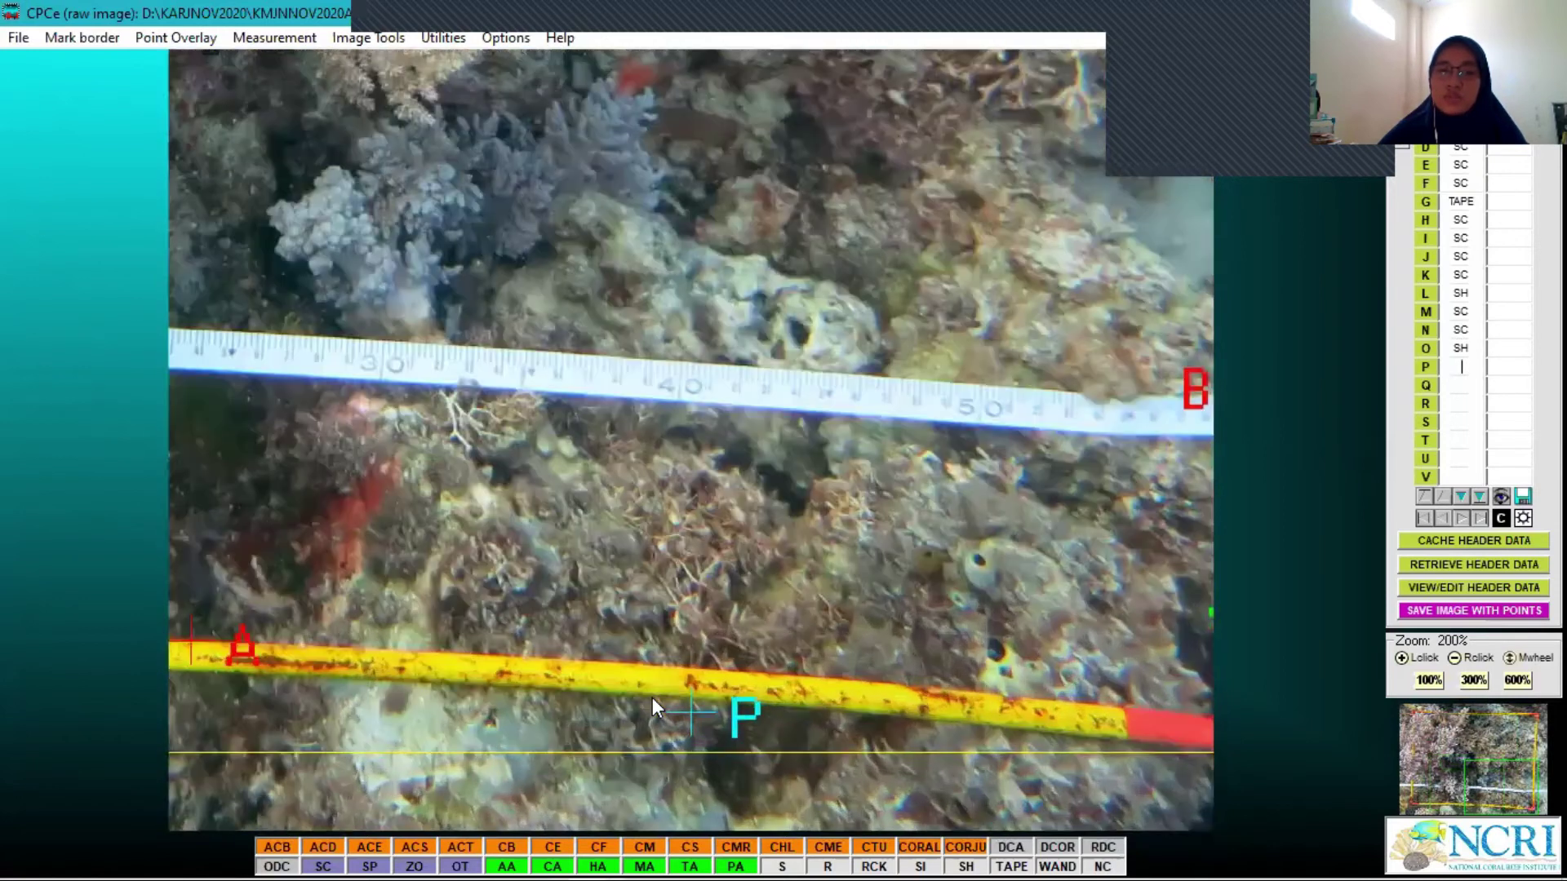
scroll(659, 681, "up", 2)
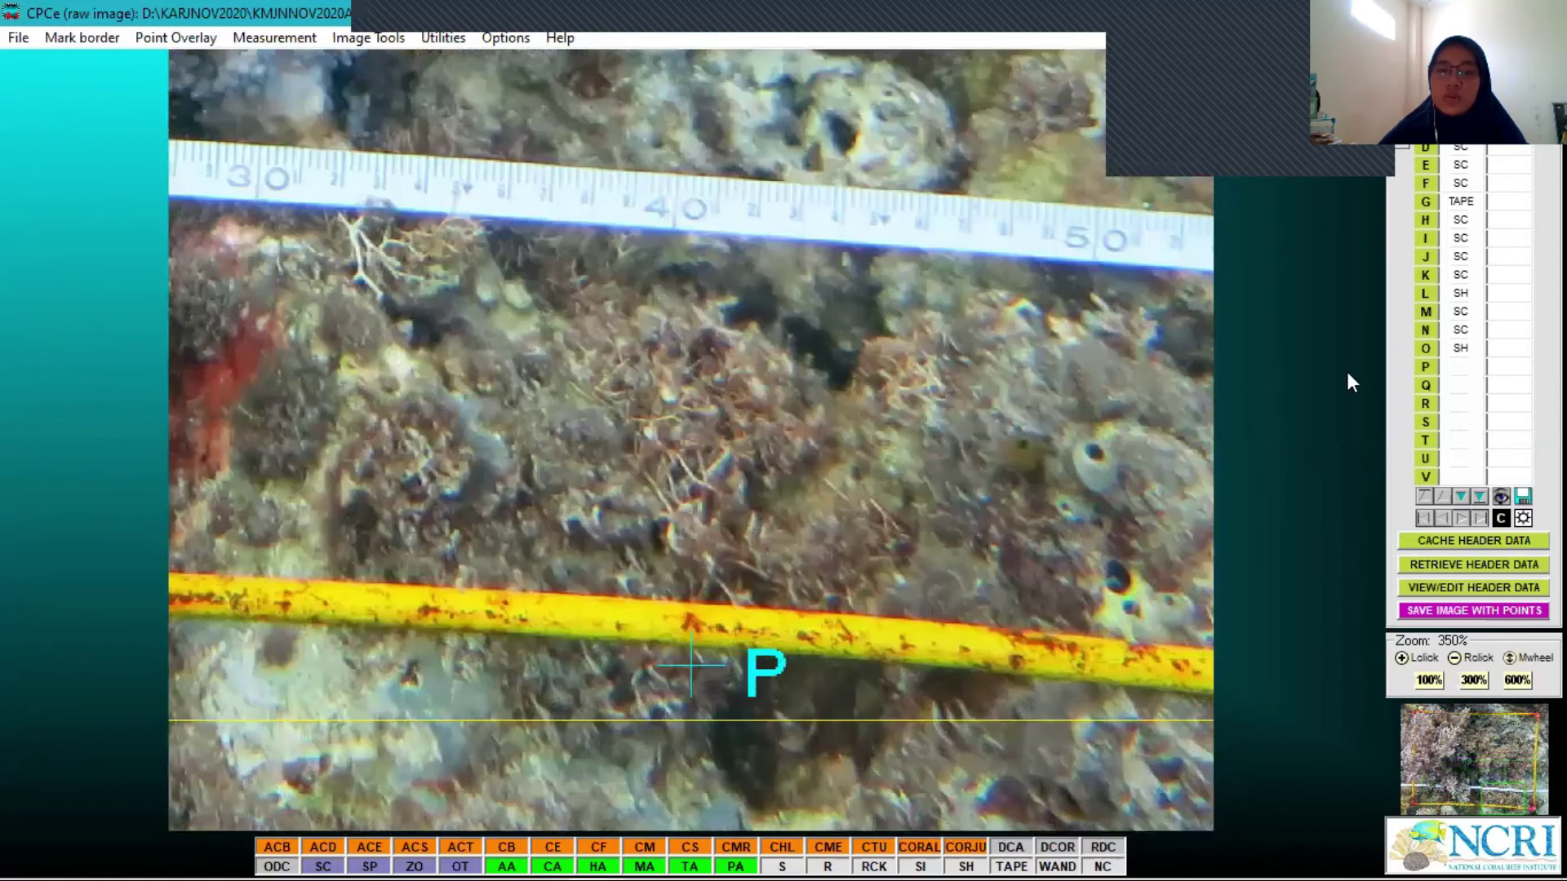
type("MA")
Code points Q, R and T as SC and point S as TAPE
left_click(1447, 391)
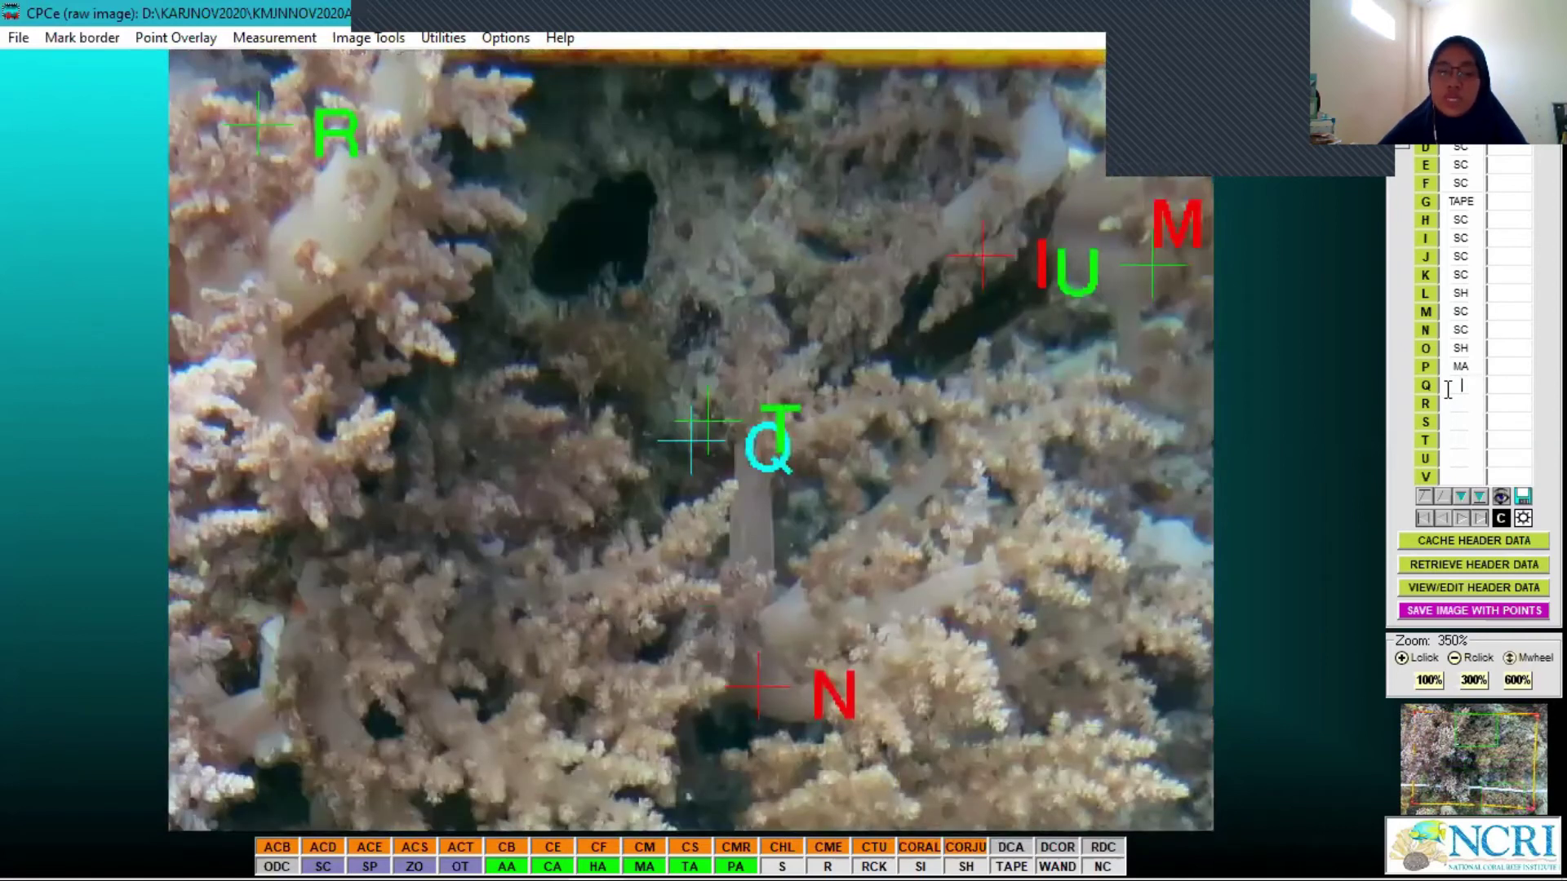
type("SC")
left_click(1469, 406)
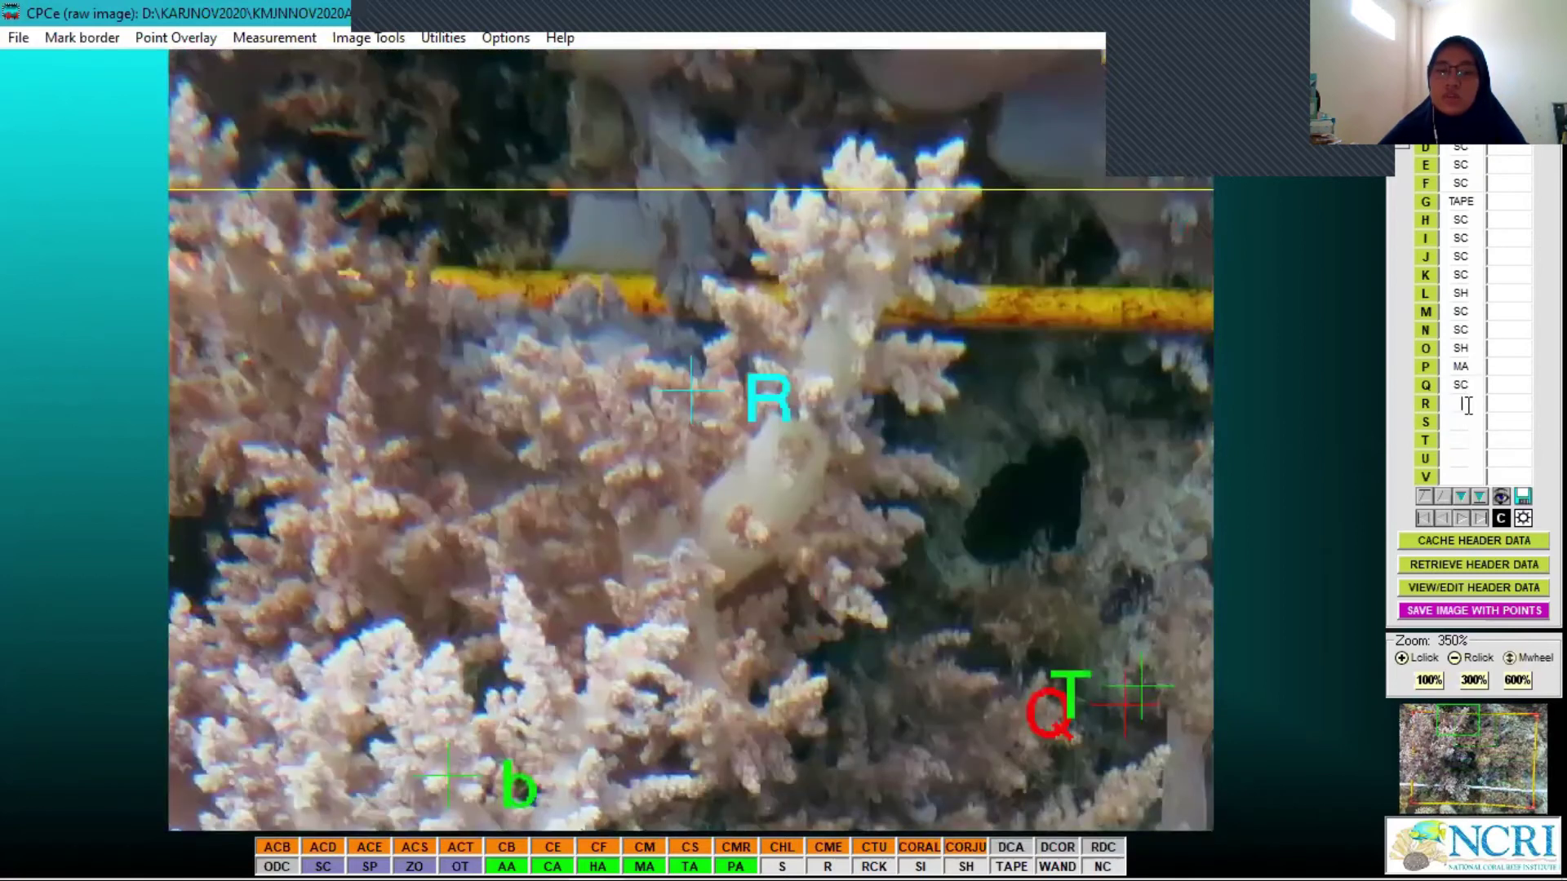
type("SC")
left_click(1474, 422)
type("TAPE")
left_click(1468, 440)
type("SC")
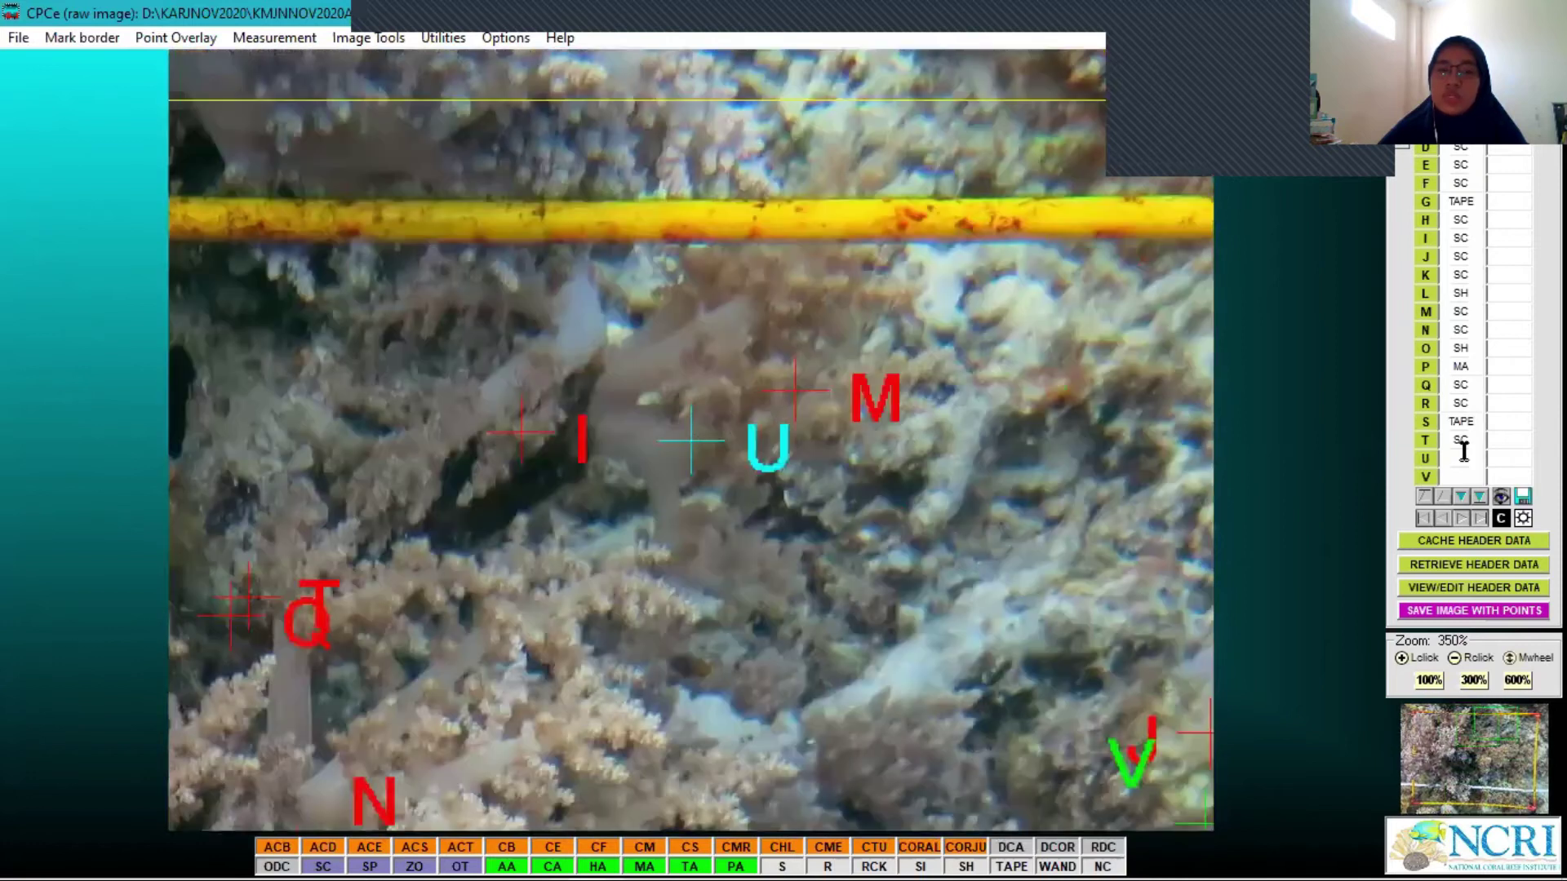
Assign the code SC to points U, V, W and X
left_click(1467, 459)
type("SC")
left_click(1467, 475)
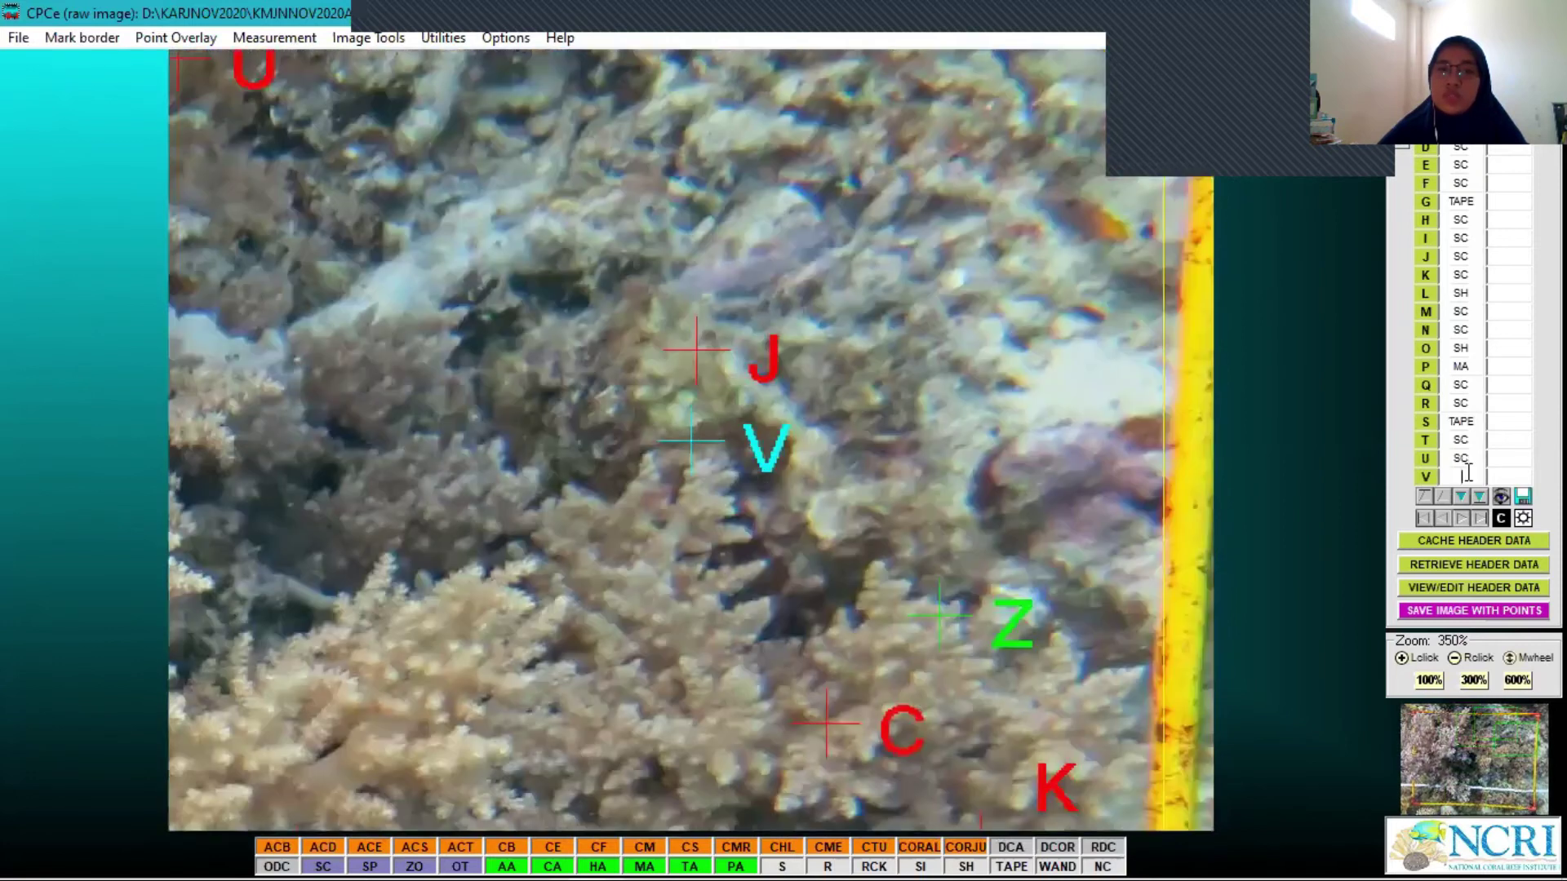
type("SC")
key("Return")
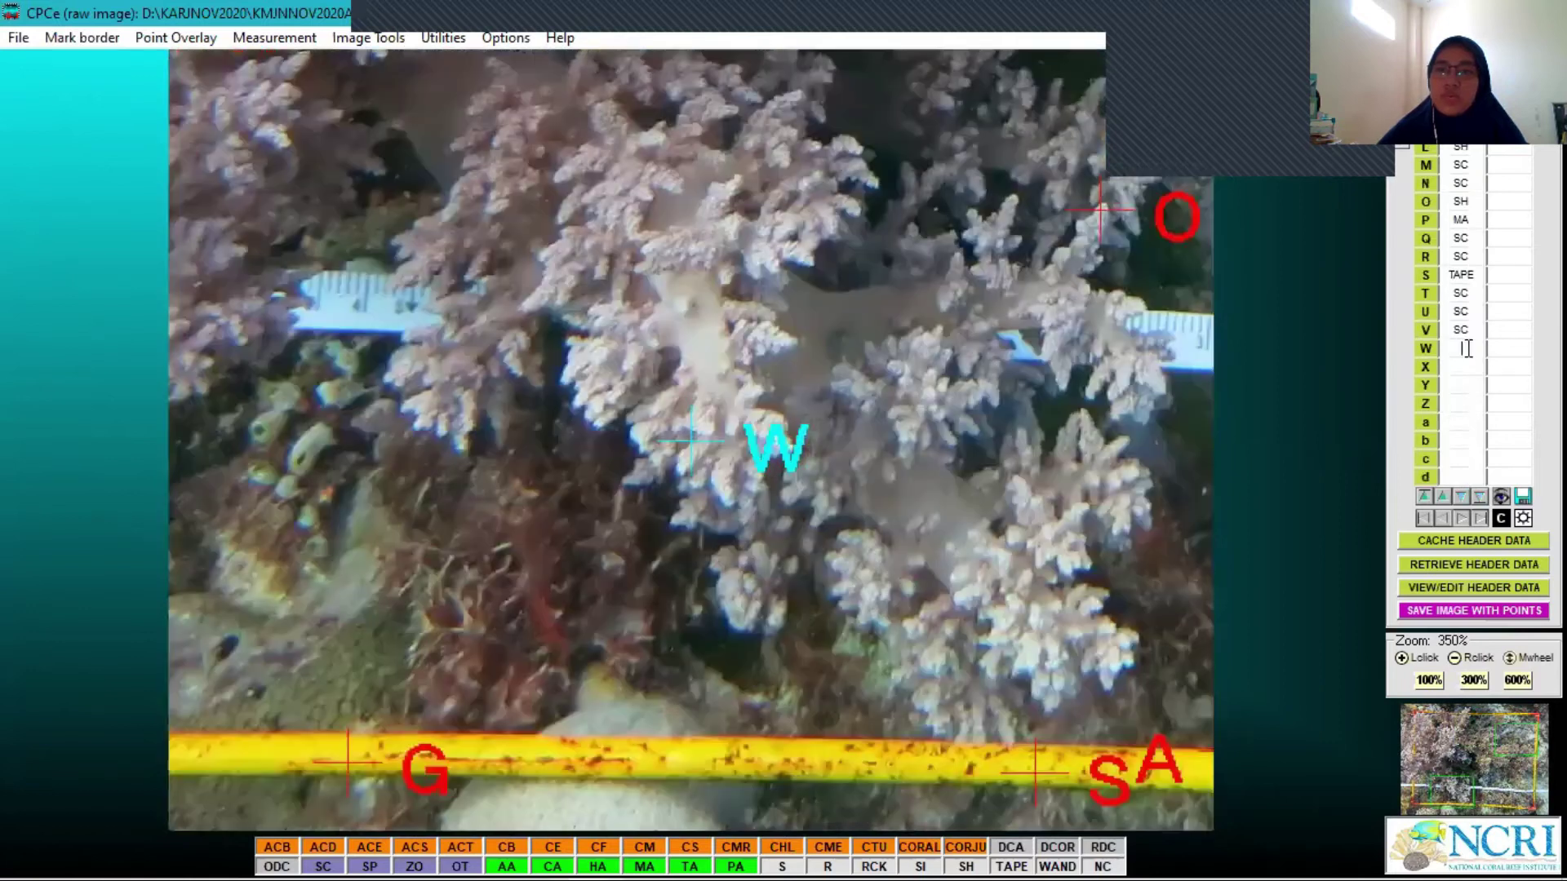
type("SC")
key("Return")
type("SC")
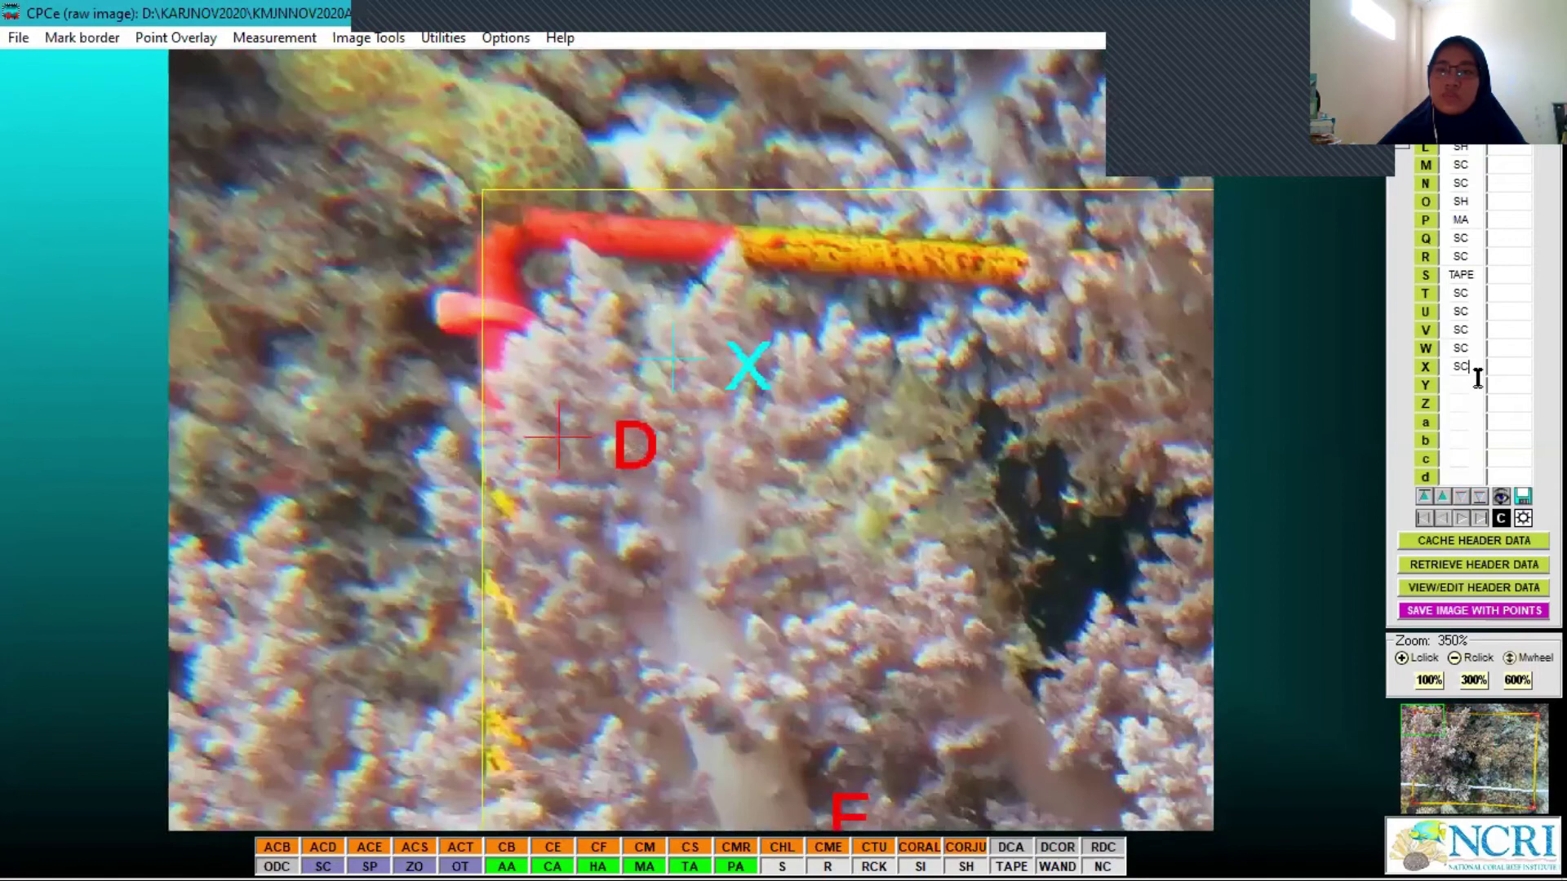
key("Return")
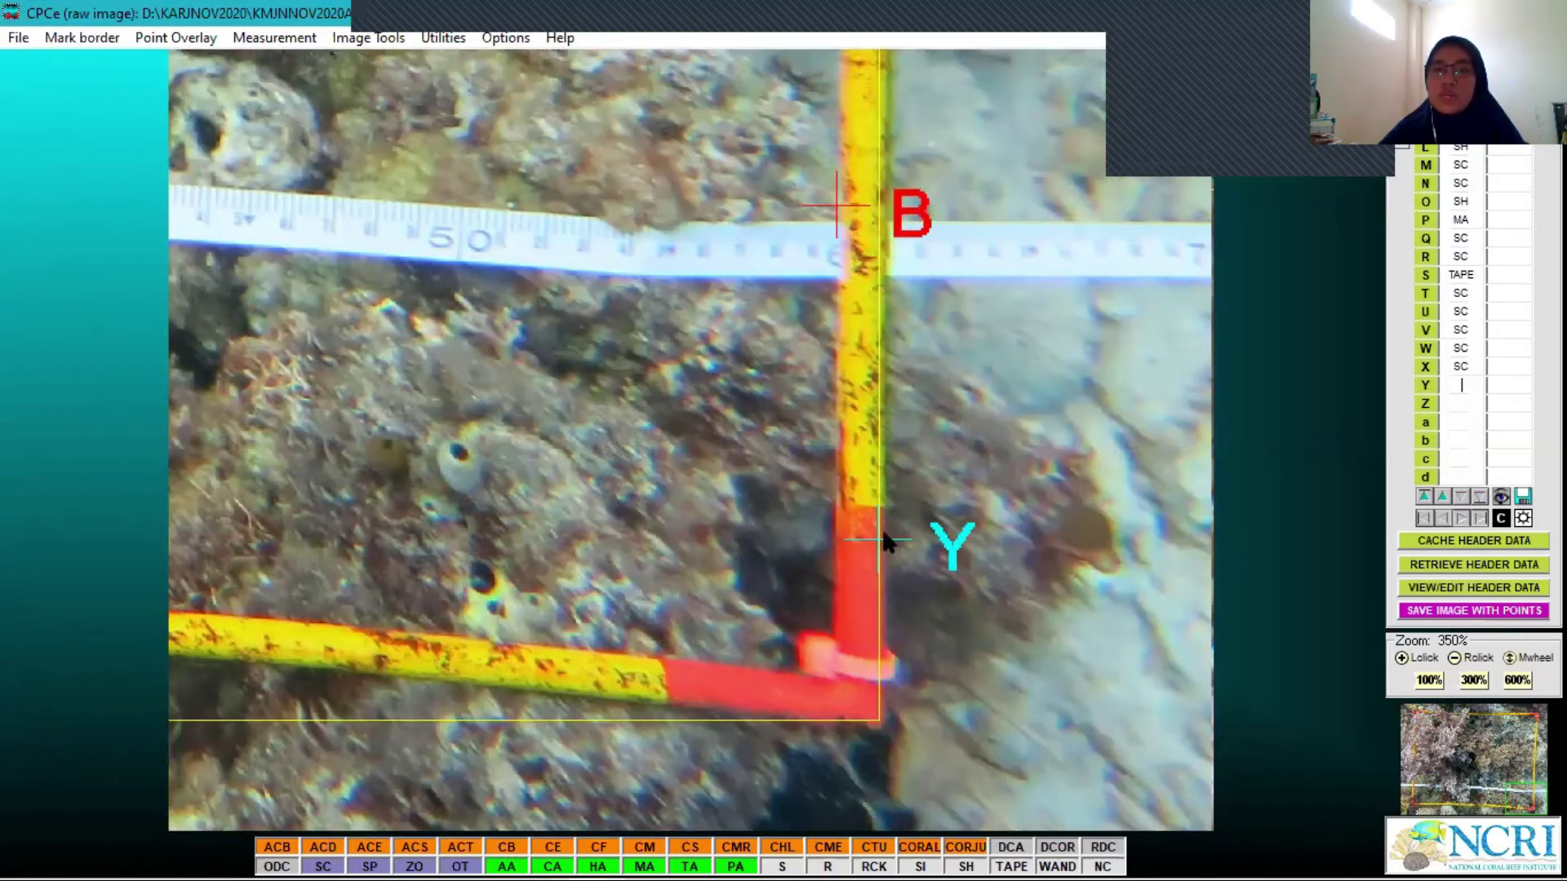
Assign the code ODC to point Y on the quadrat frame's corner
type("D")
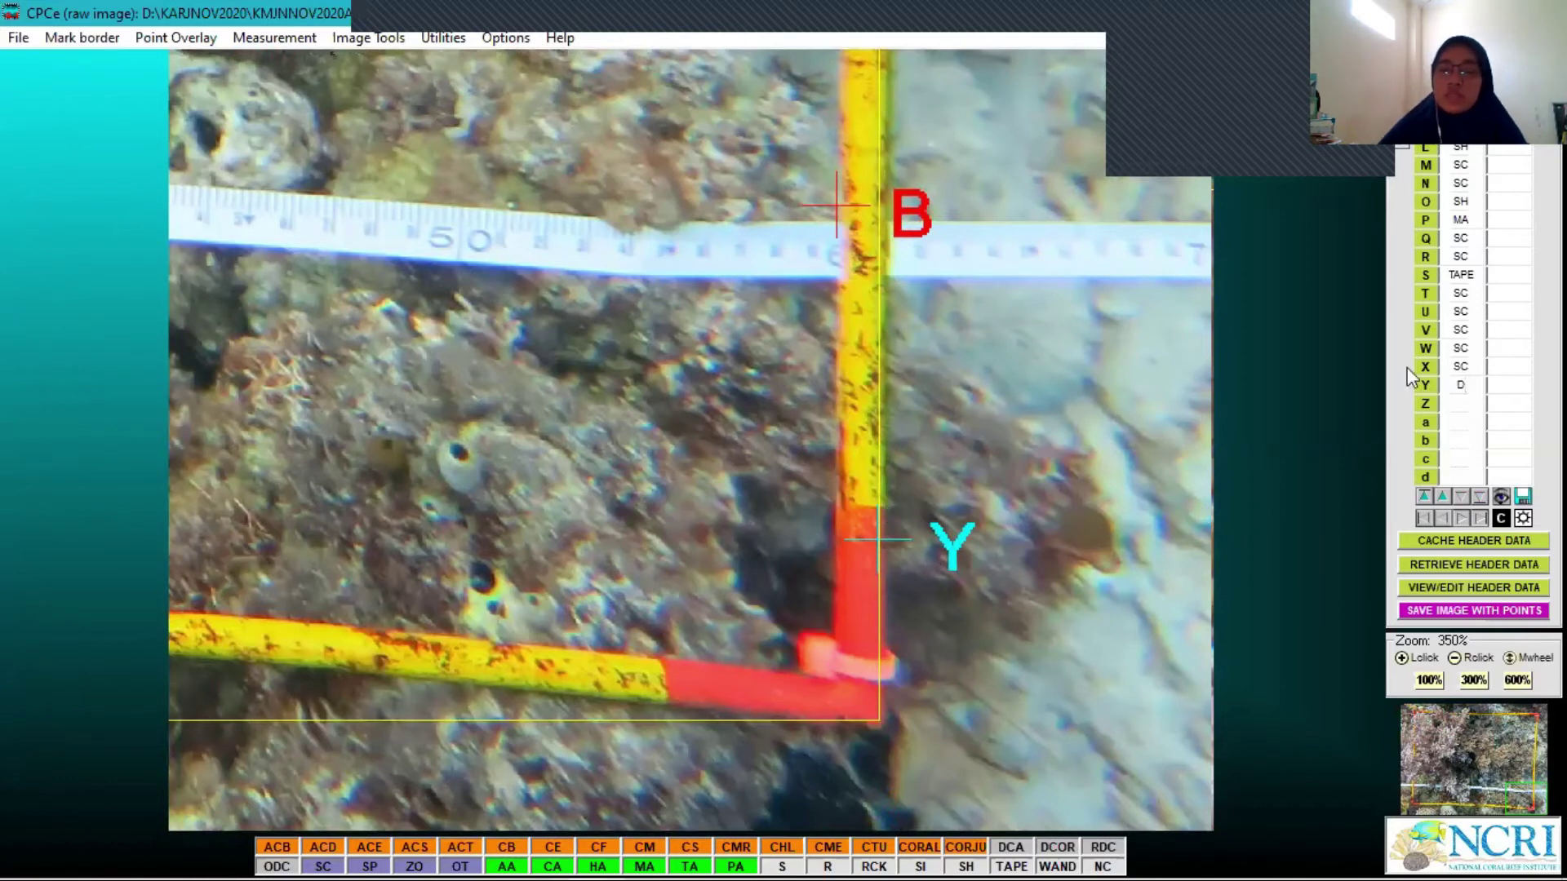
key("BackSpace")
type("ODC")
key("Return")
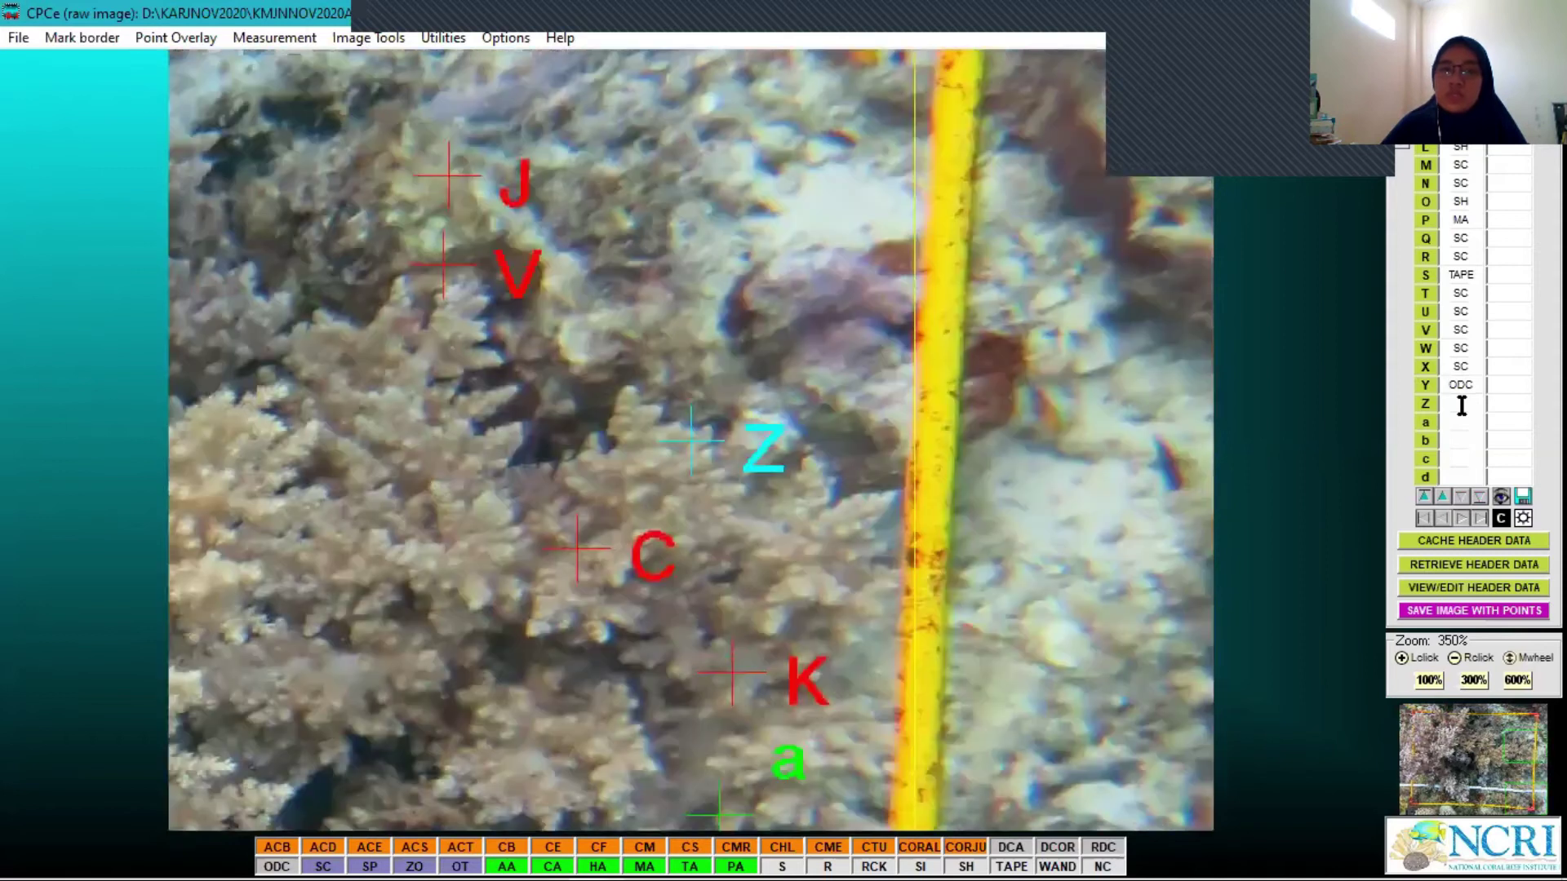
Assign the code SC to points Z, a and b
type("SC")
key("Return")
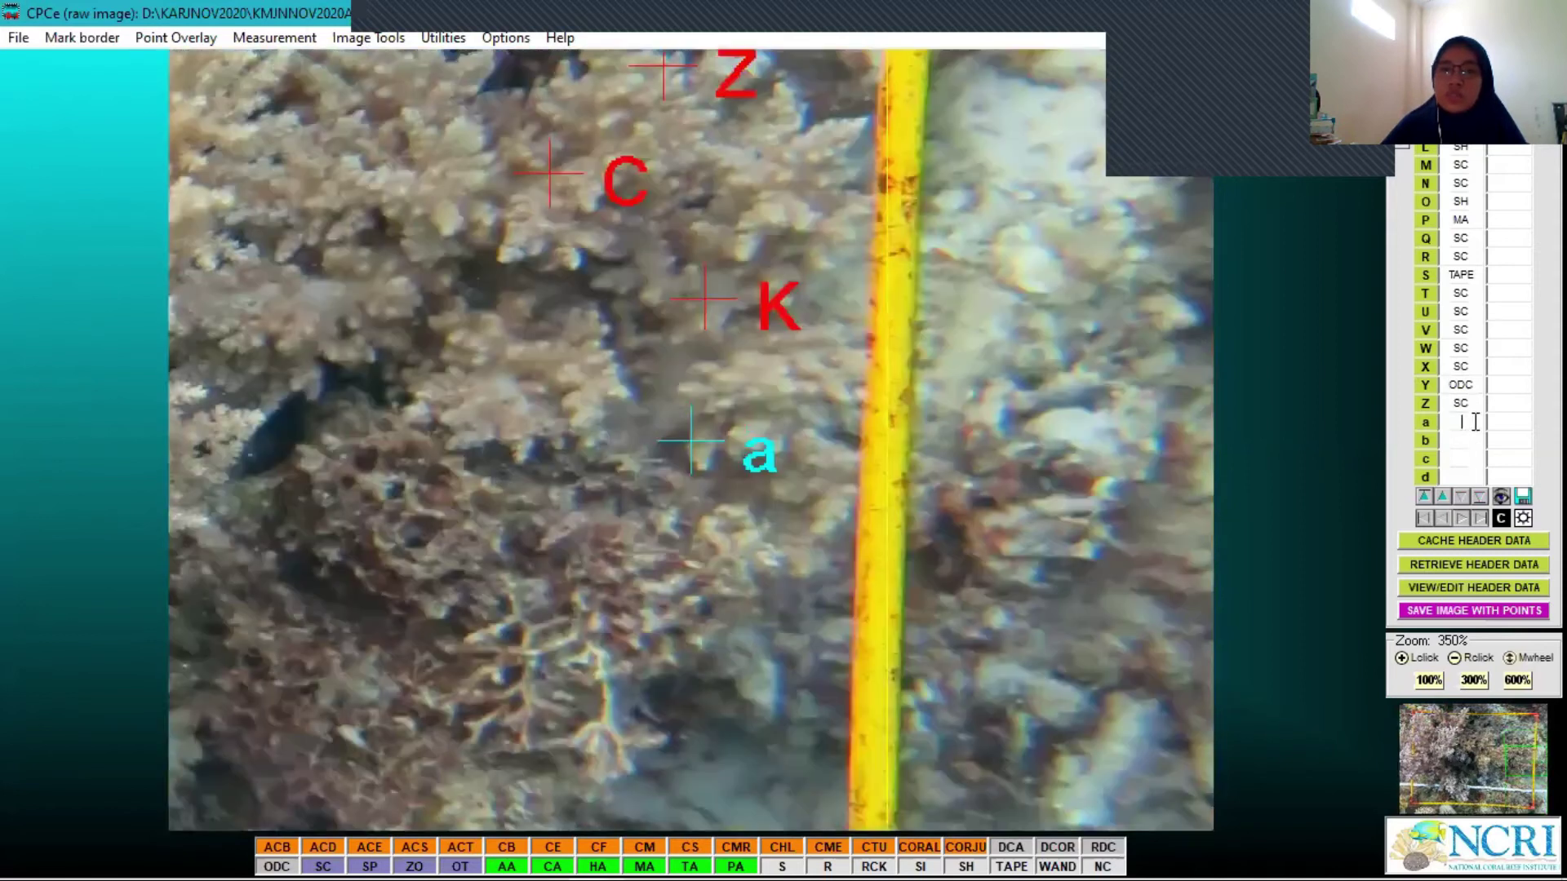
type("SC")
key("Return")
type("SC")
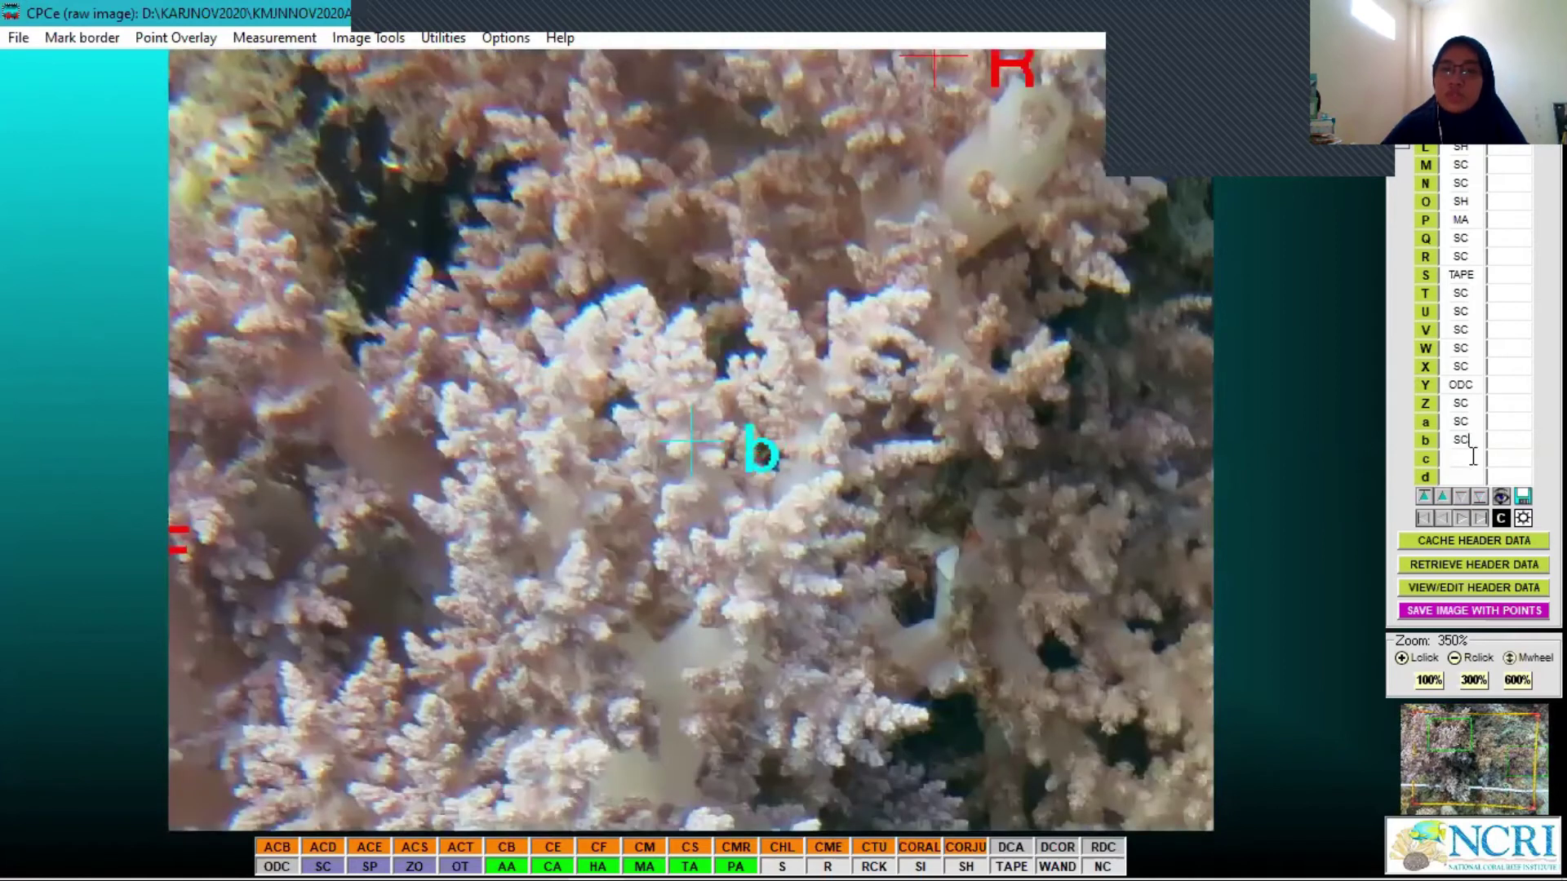
Assign the code SC to the last two points, c and d
key("Return")
type("SC")
key("Return")
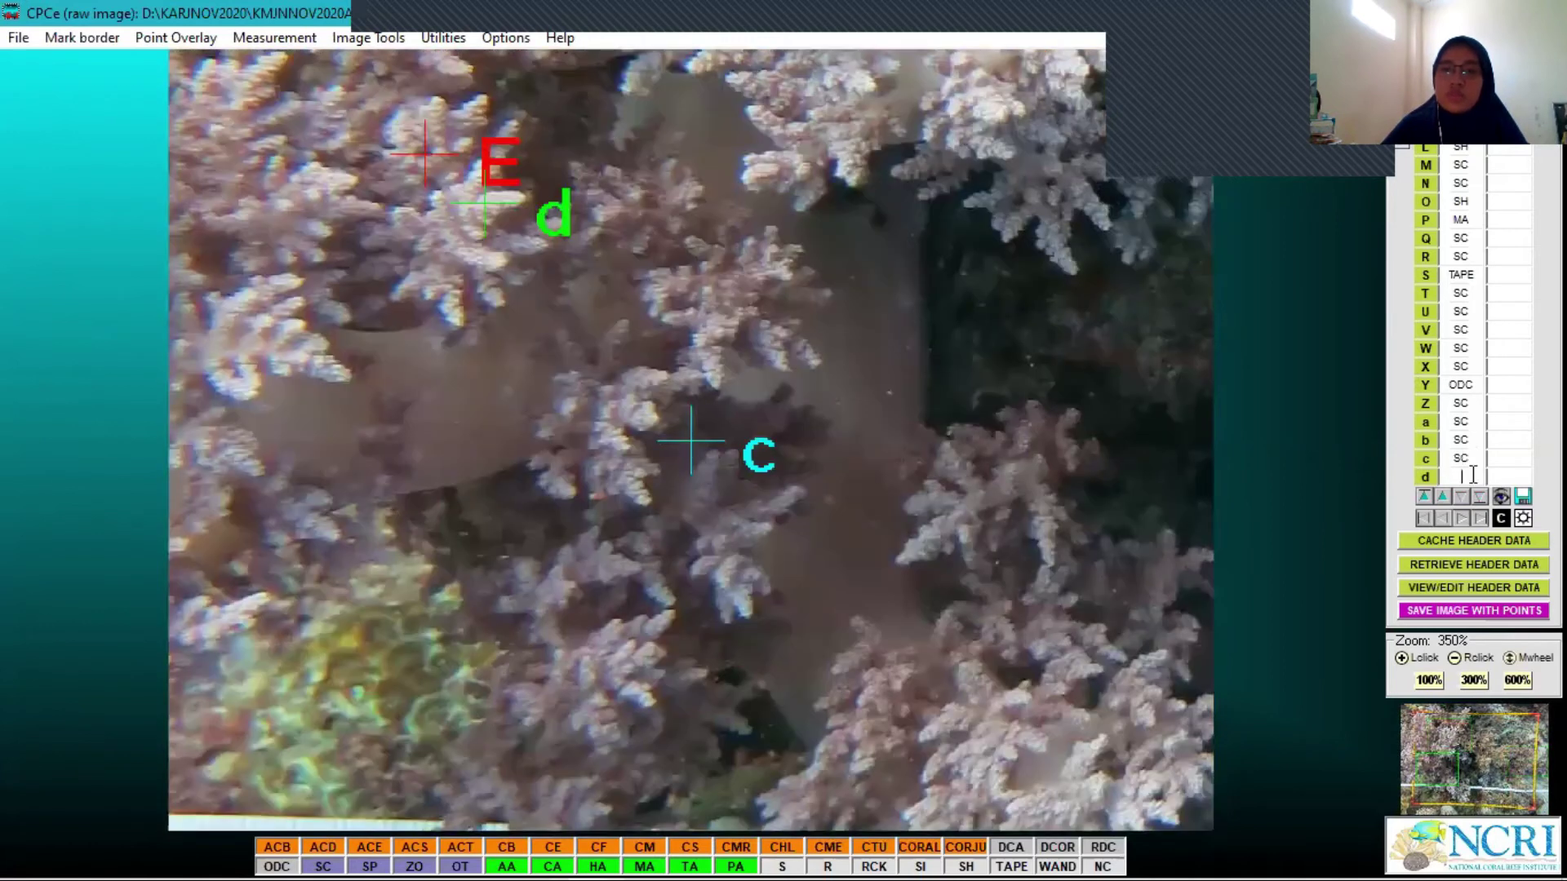
type("SC")
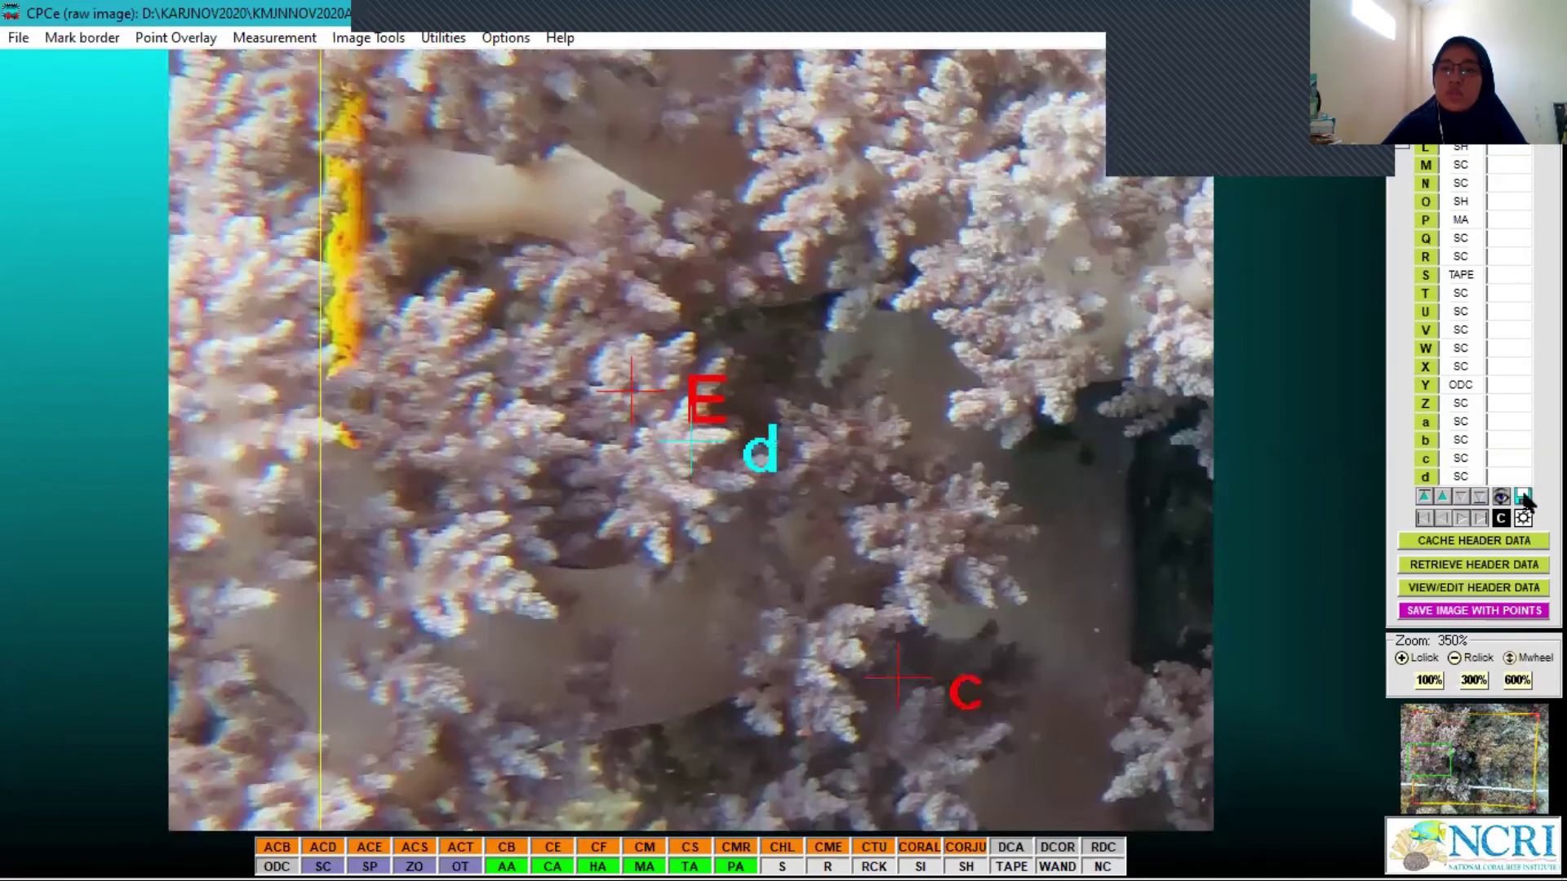
Save the coded points as the cpc file IMG_0785 in the KMJNNOV2020ANA folder
left_click(1523, 496)
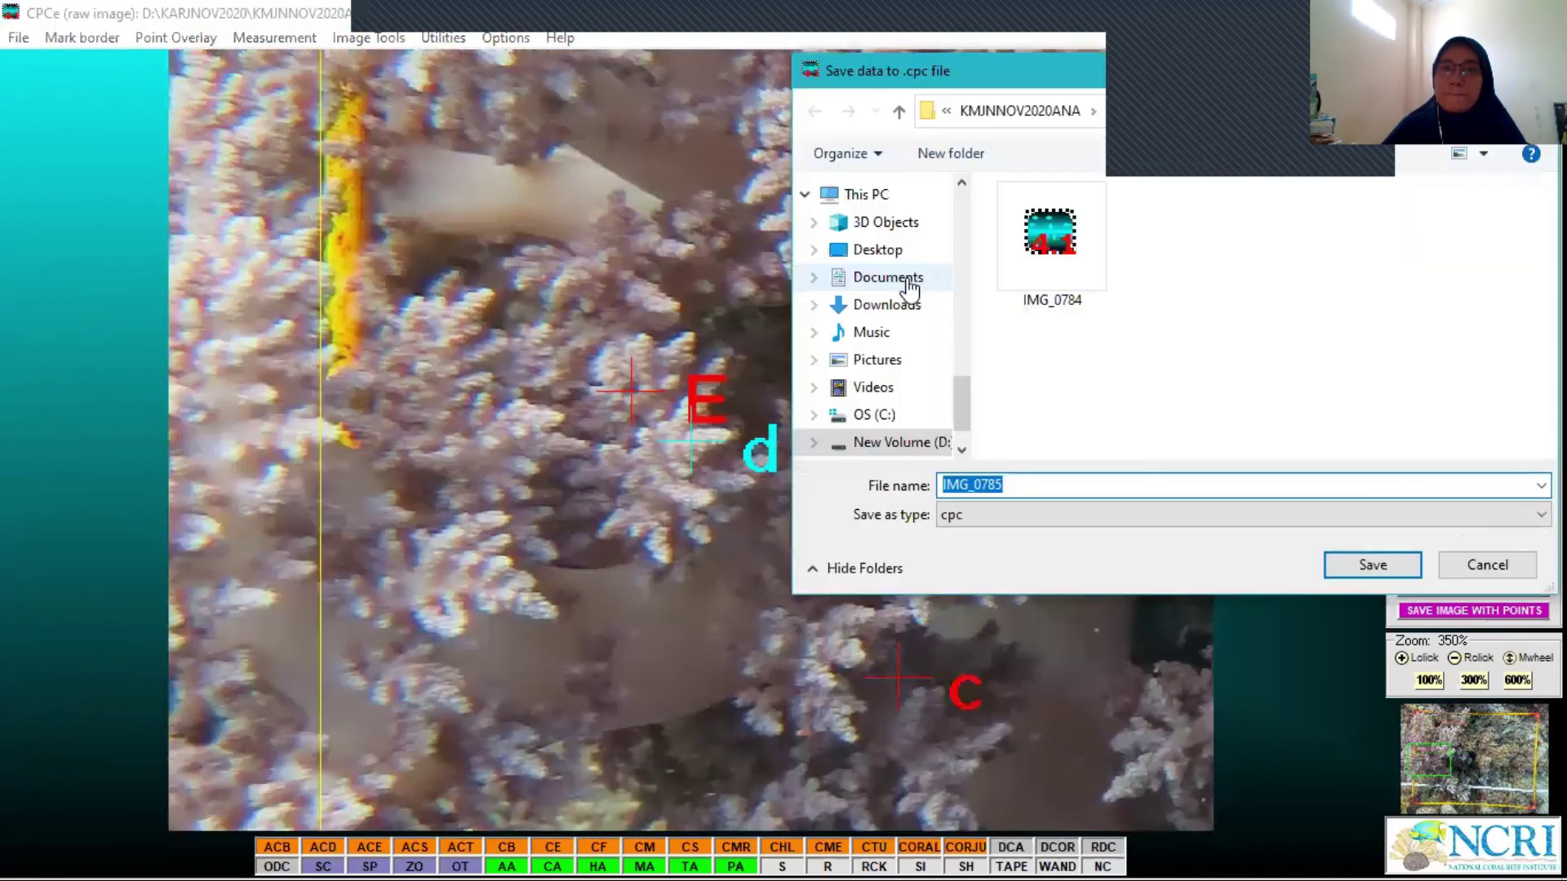
left_click(1409, 573)
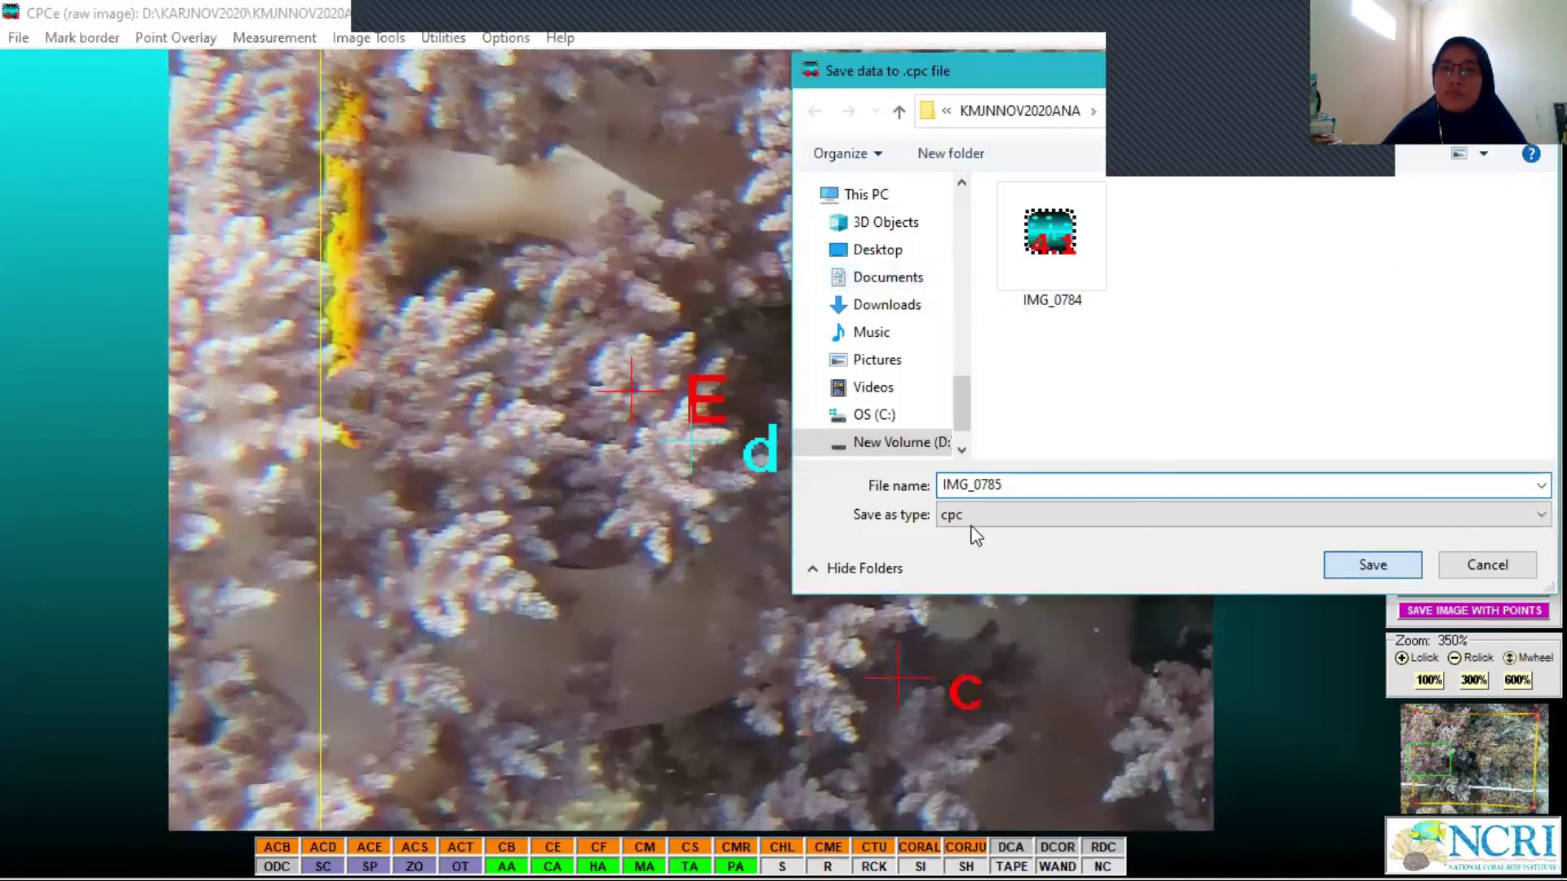
left_click(1372, 565)
Open the next raw quadrat photo for analysis
left_click(285, 42)
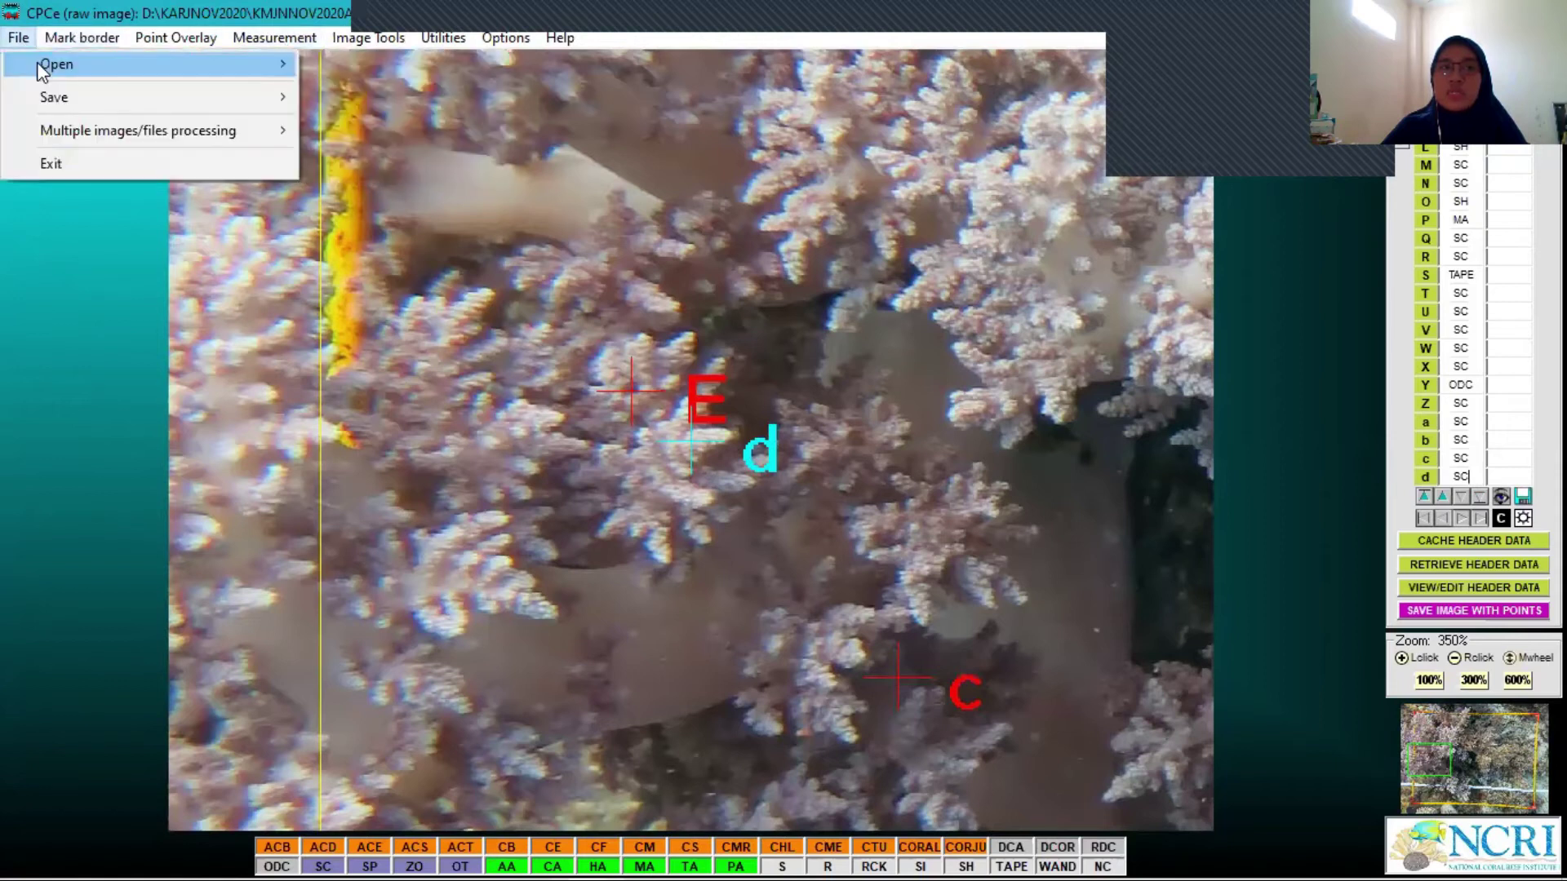
mouse_move(232, 56)
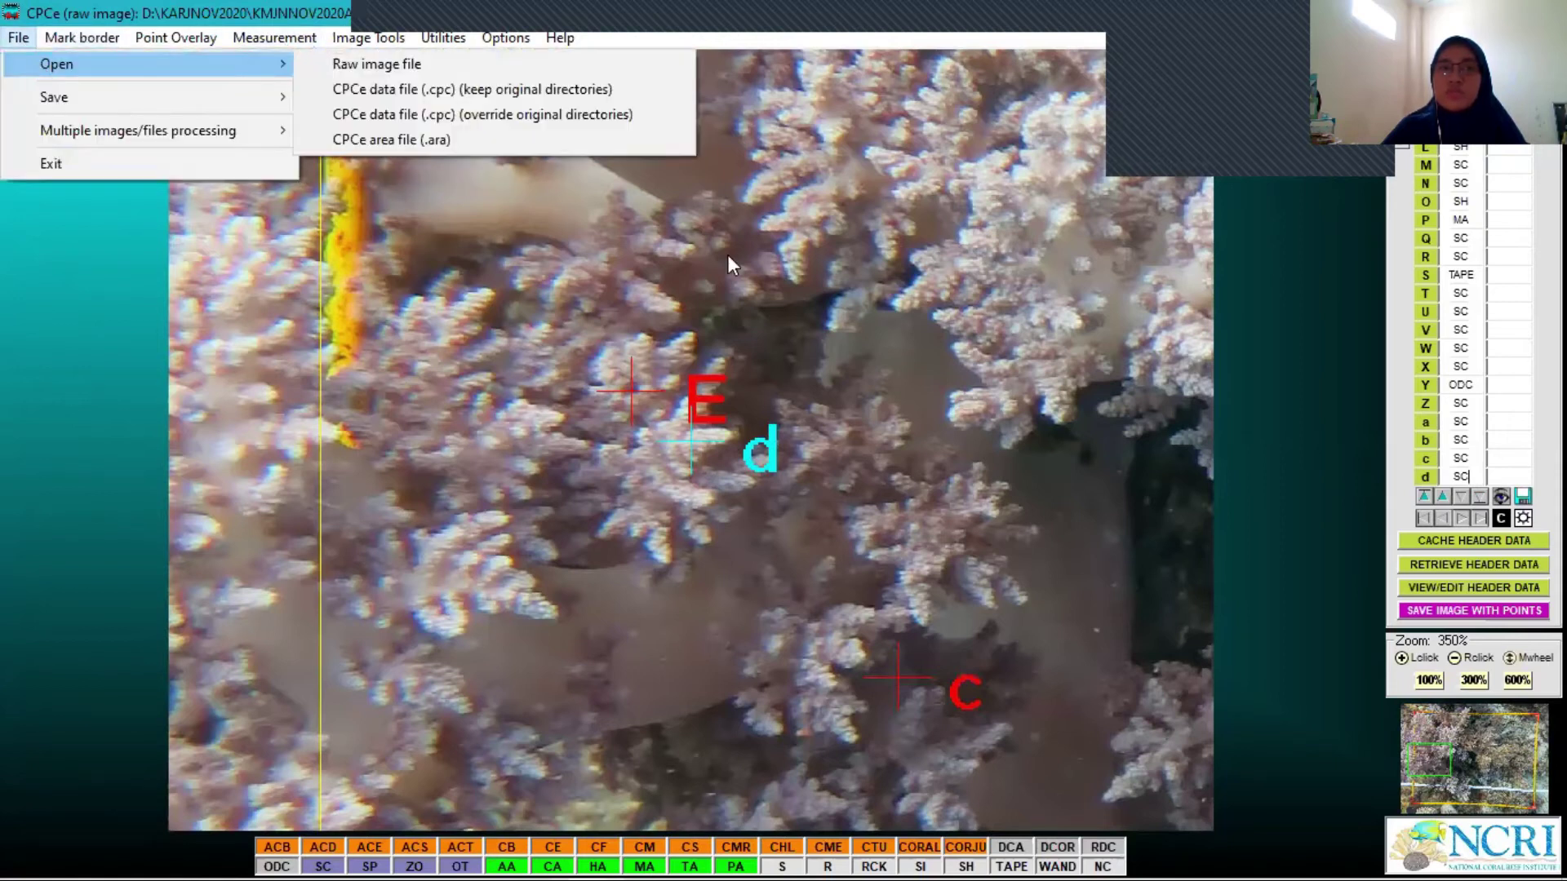
left_click(376, 64)
left_click(312, 432)
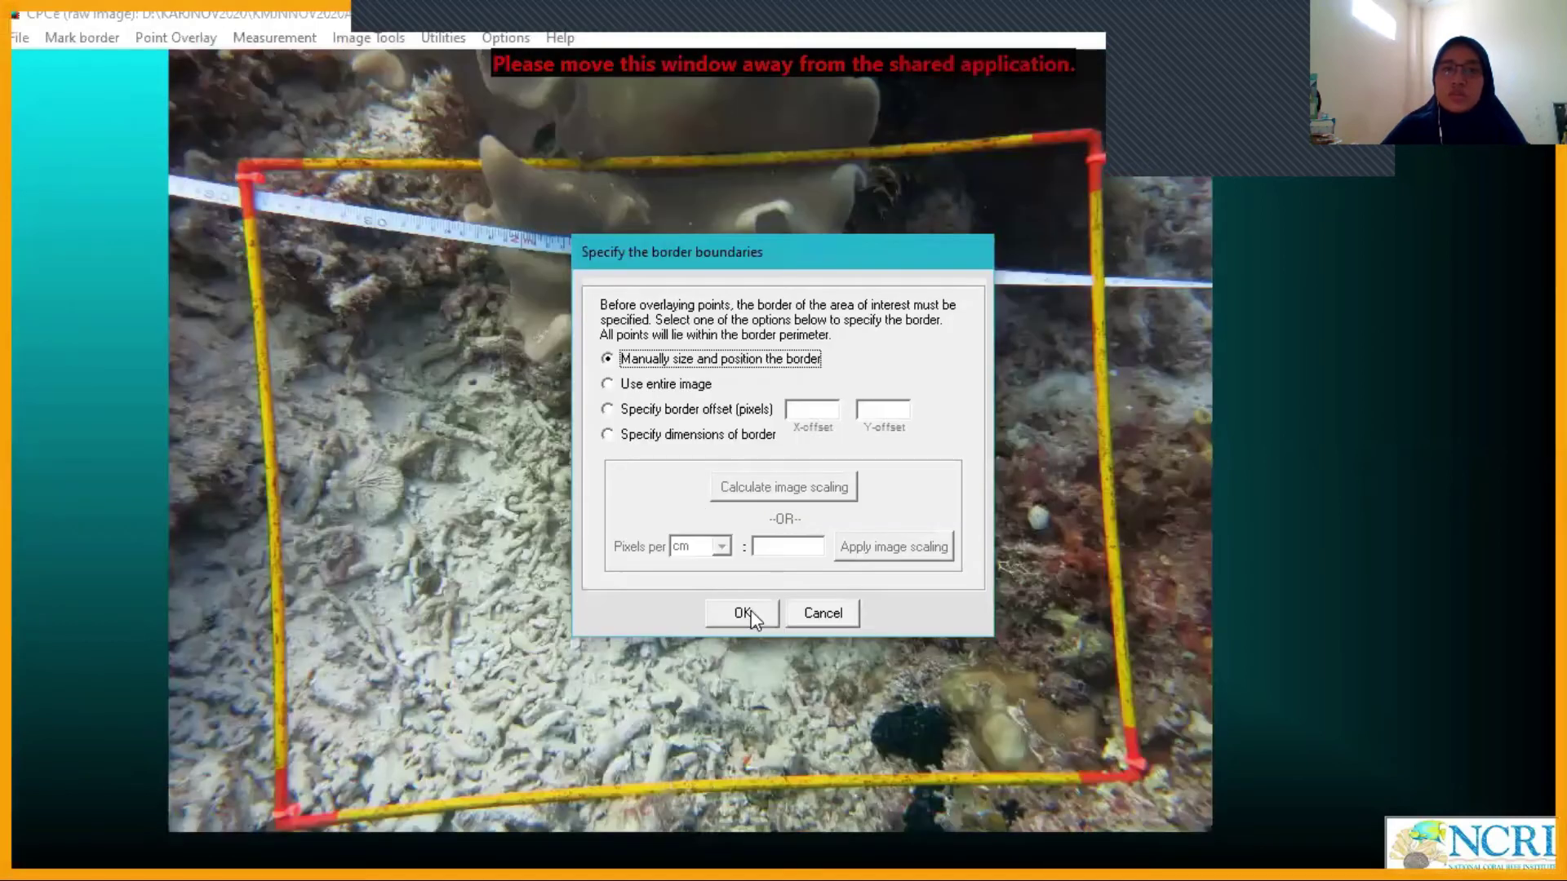
Overlay the points within a manually sized border around the quadrat and set the header's project name to KMJN_01
left_click(746, 614)
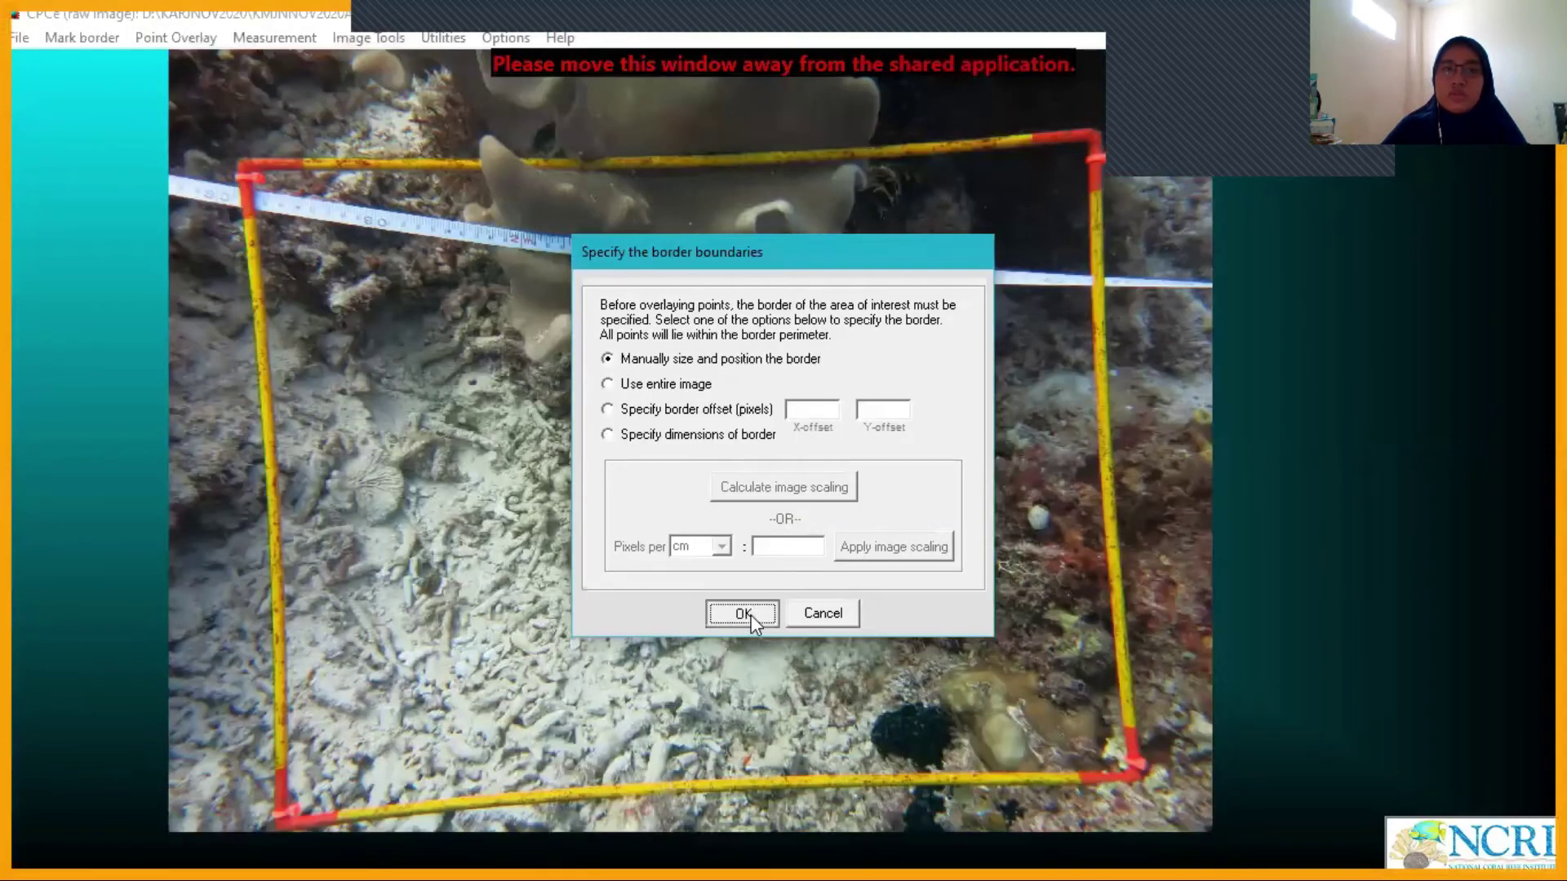
key("Return")
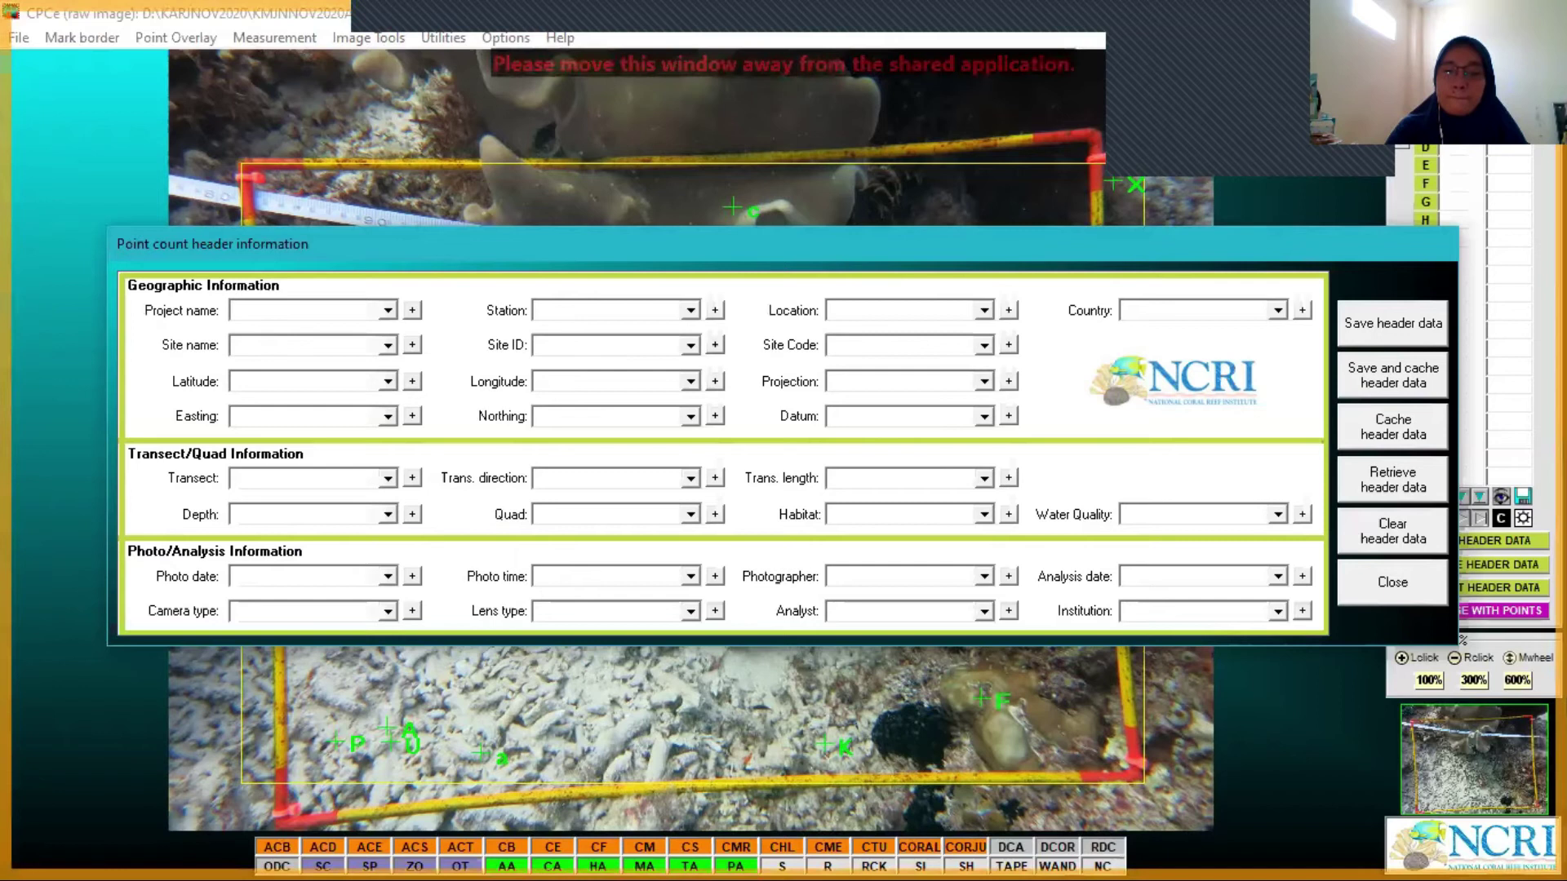
type("KMJN_01")
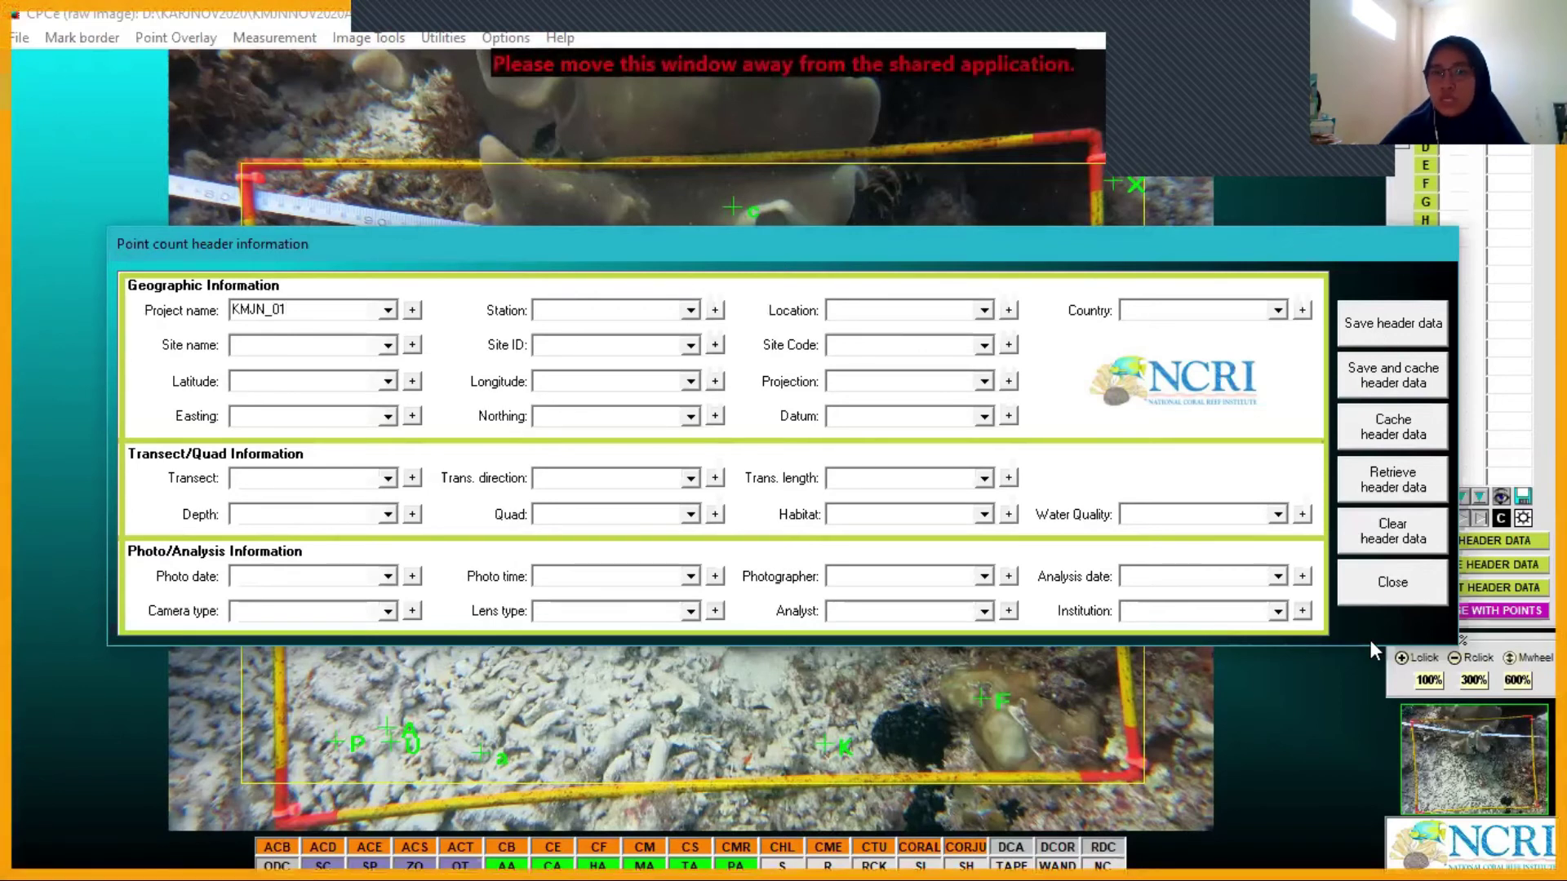
left_click(886, 530)
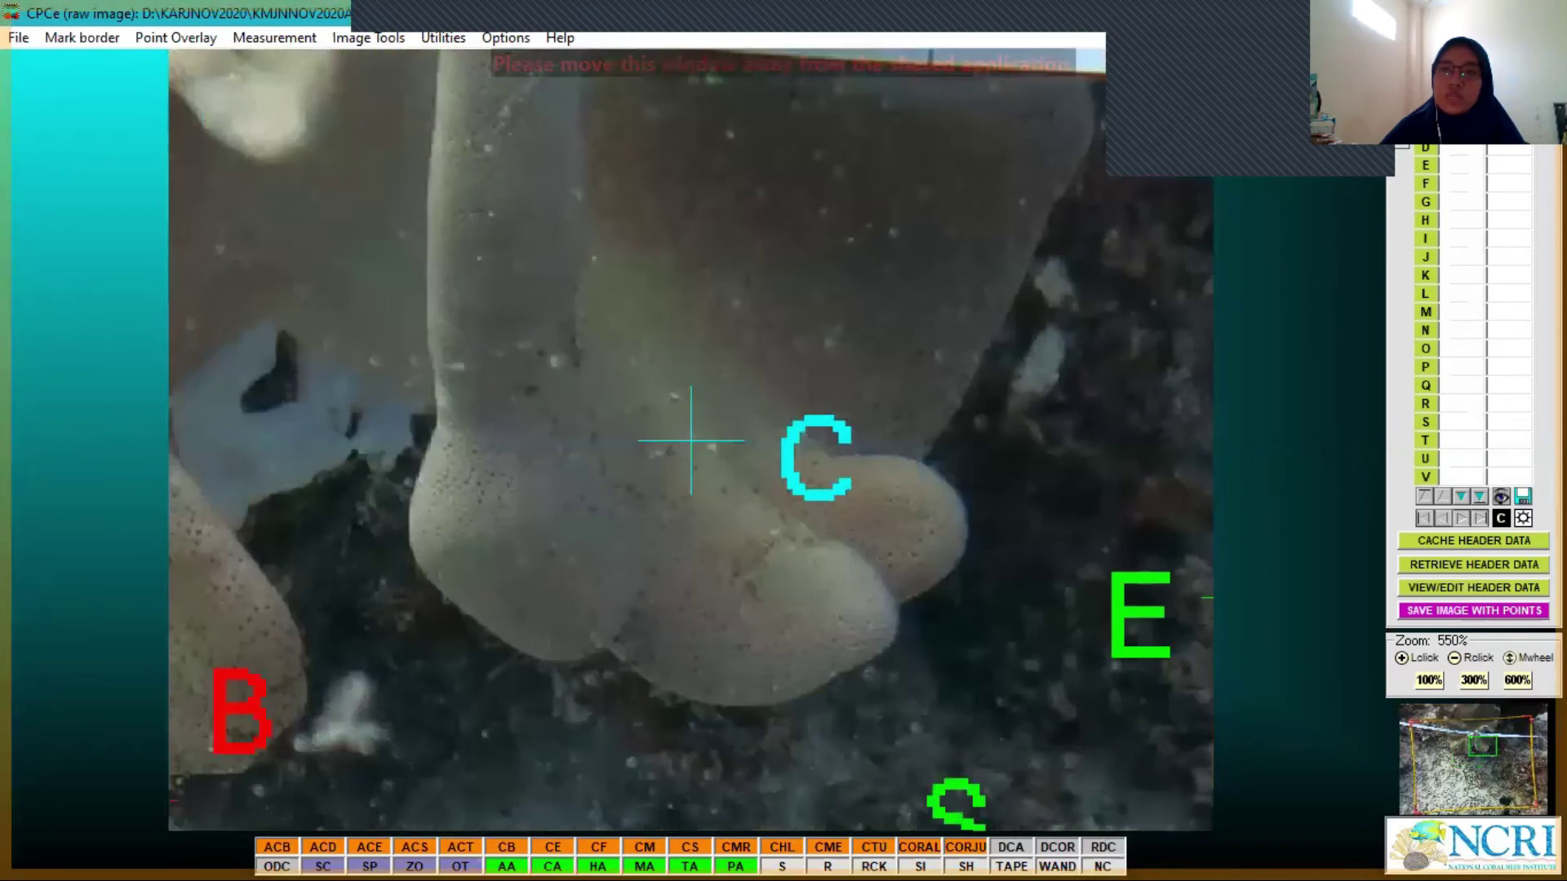
Assign the code DCA to points D and E
left_click(1465, 151)
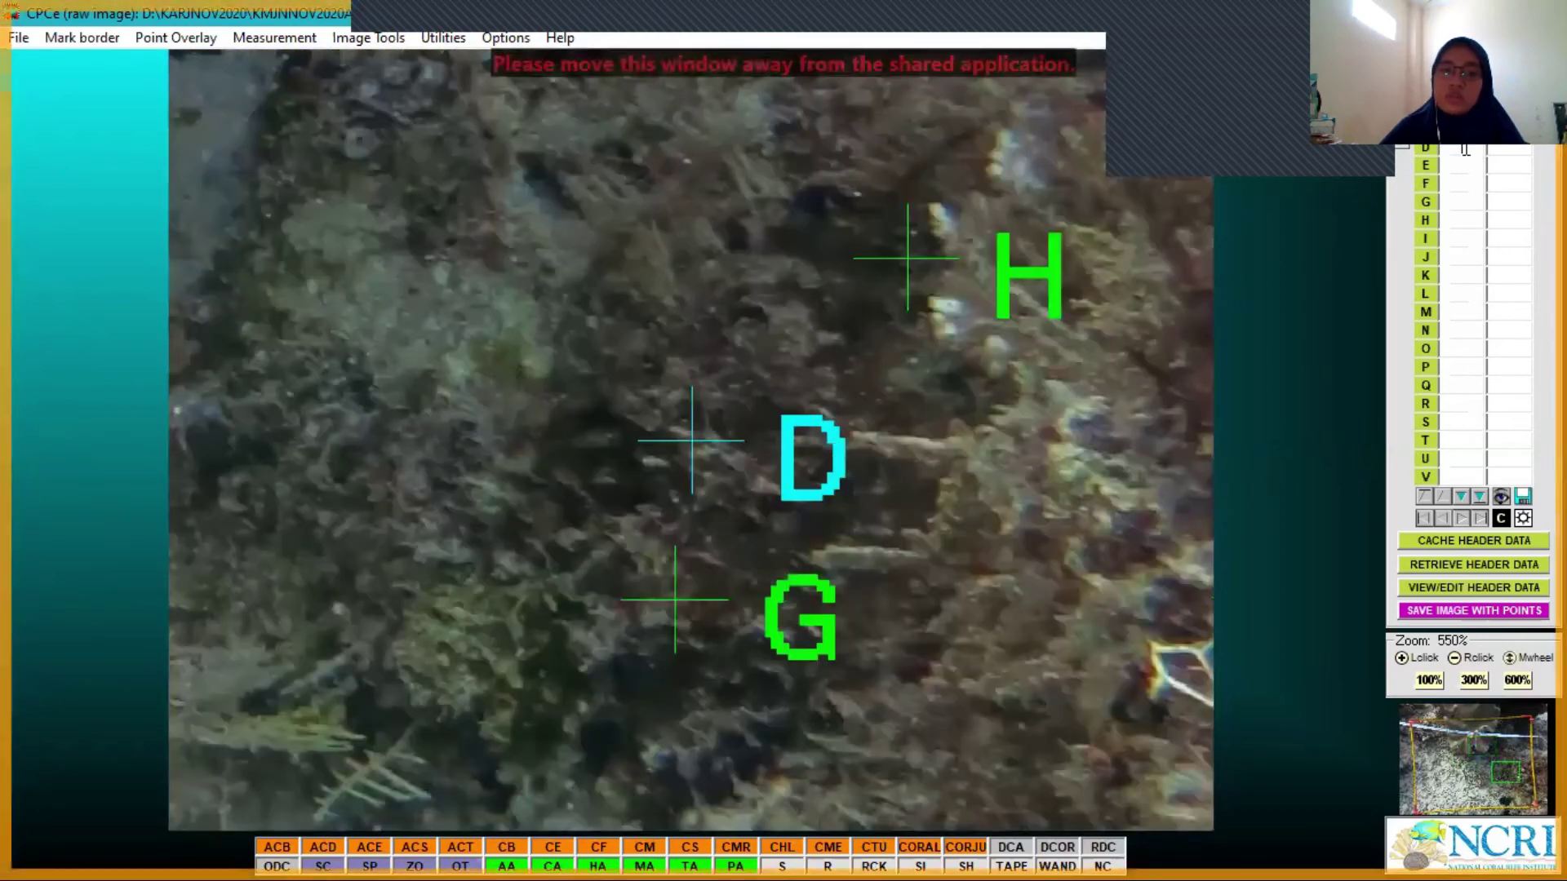
type("DCA")
key("Return")
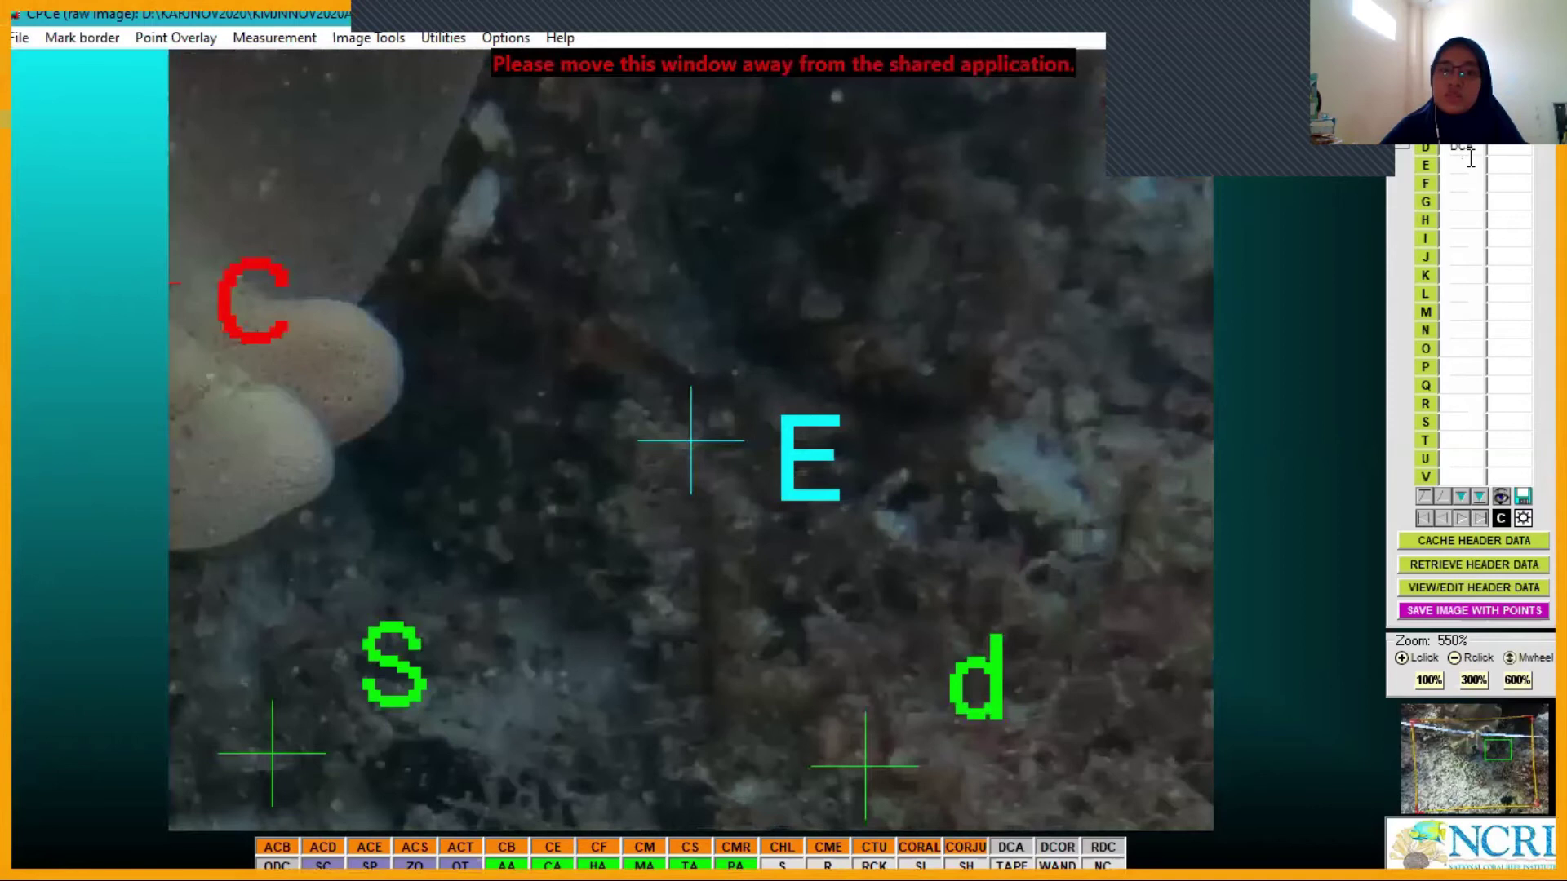
type("DCA")
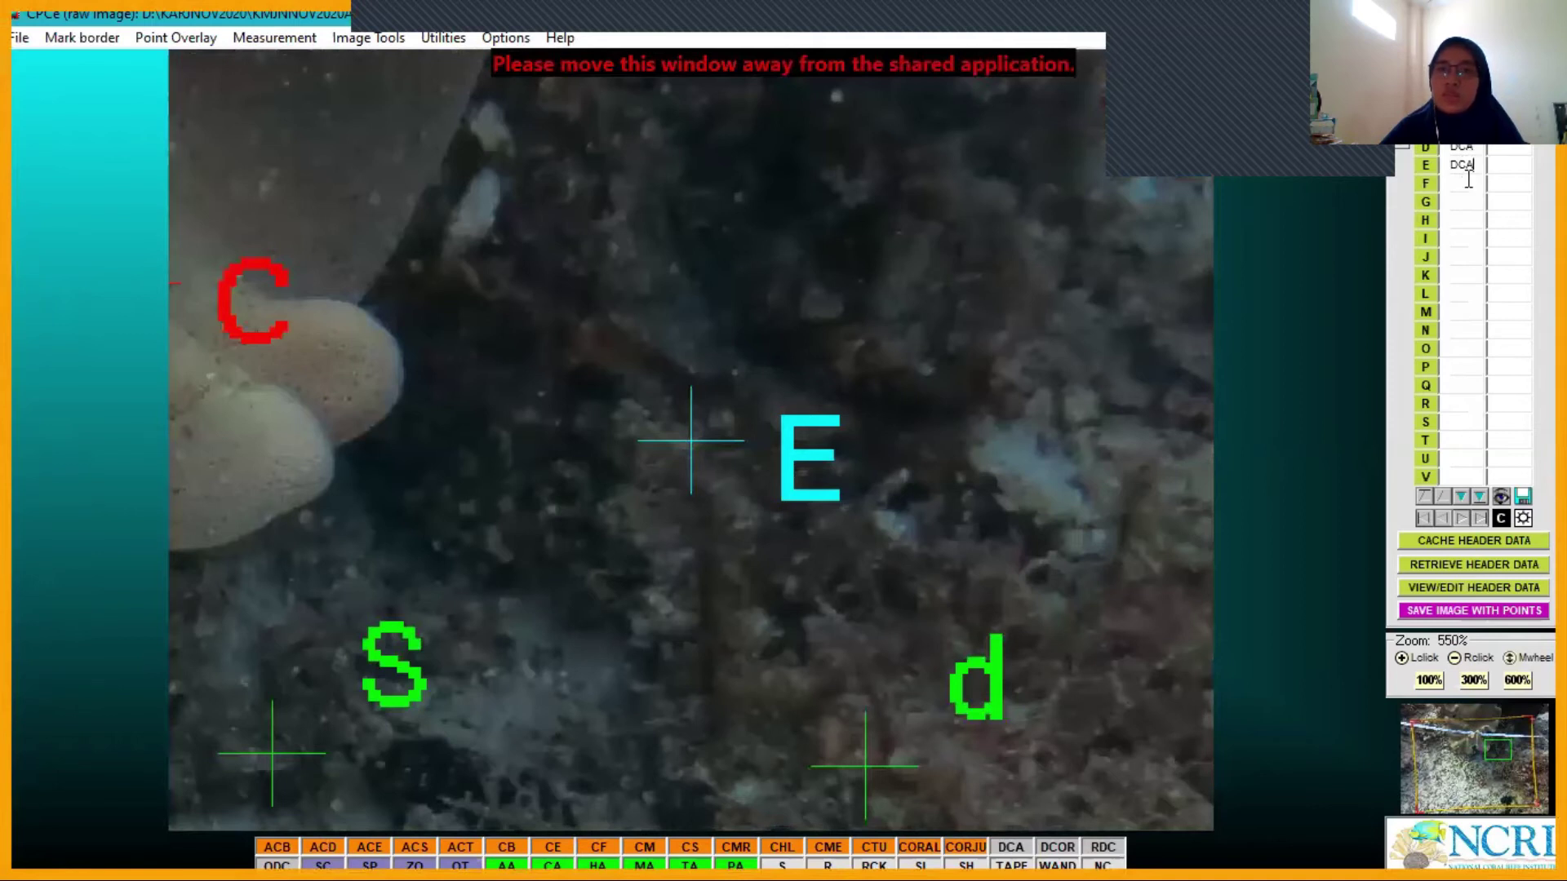
key("Return")
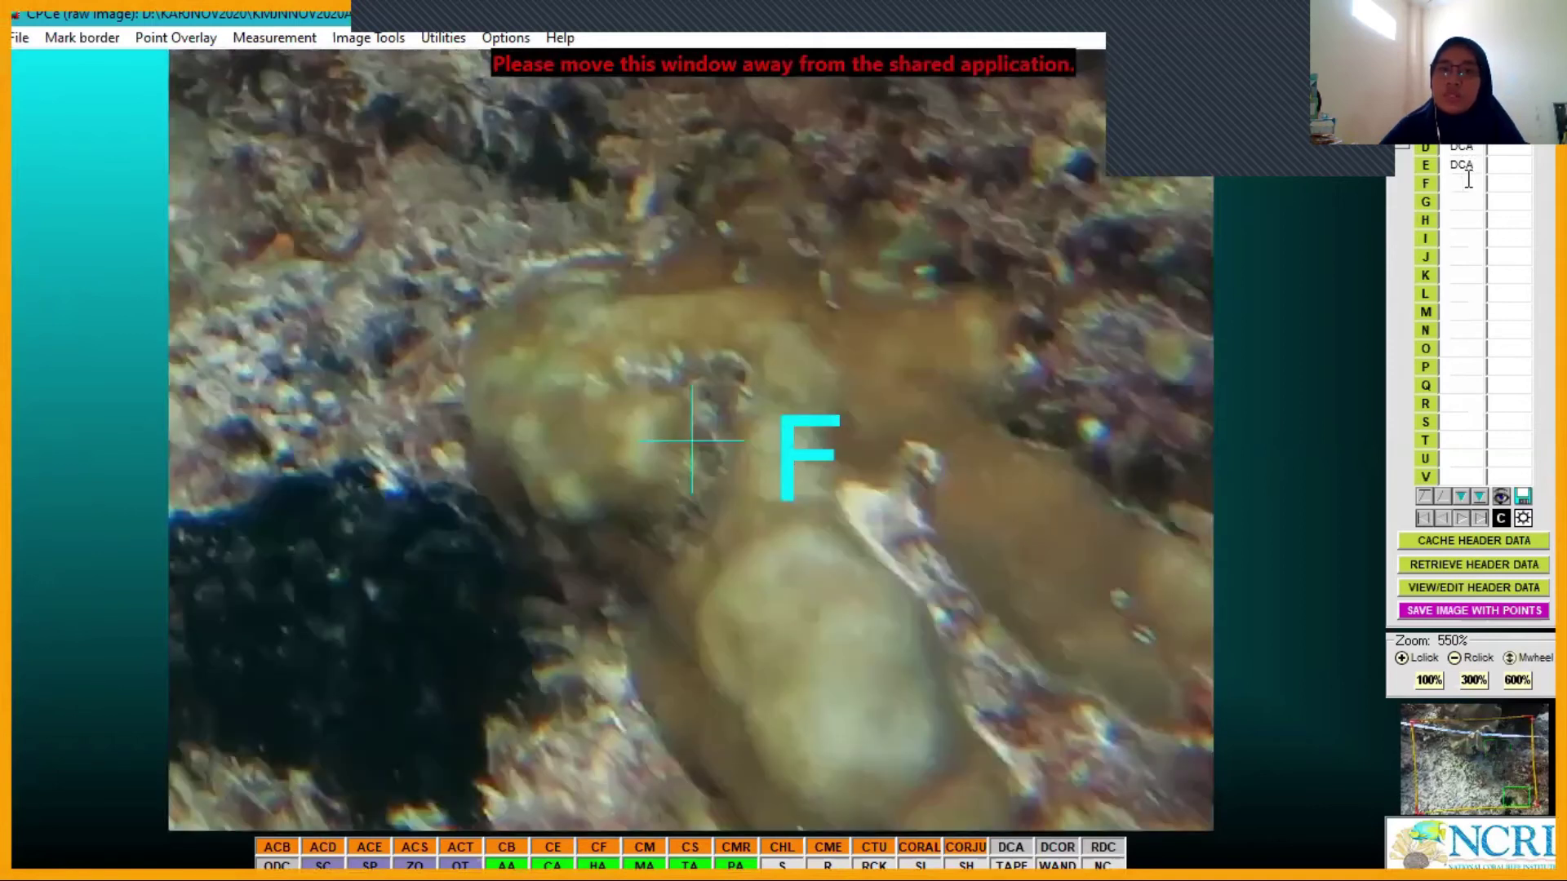
Code point F as CM and points G and H as DCA
type("CM")
key("Return")
type("DCA")
key("Return")
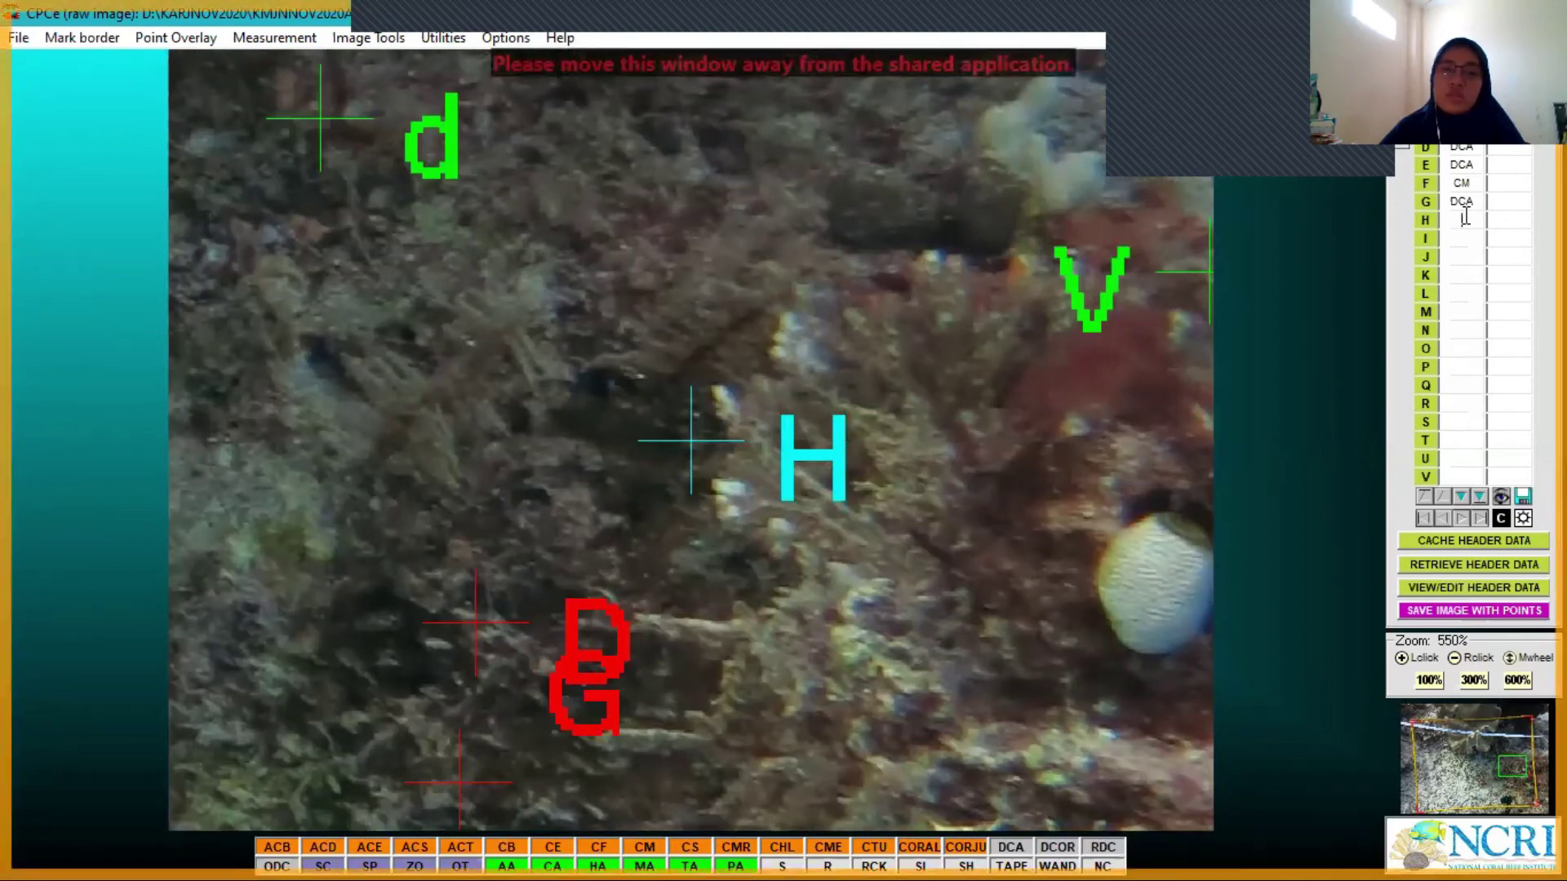
type("DCA")
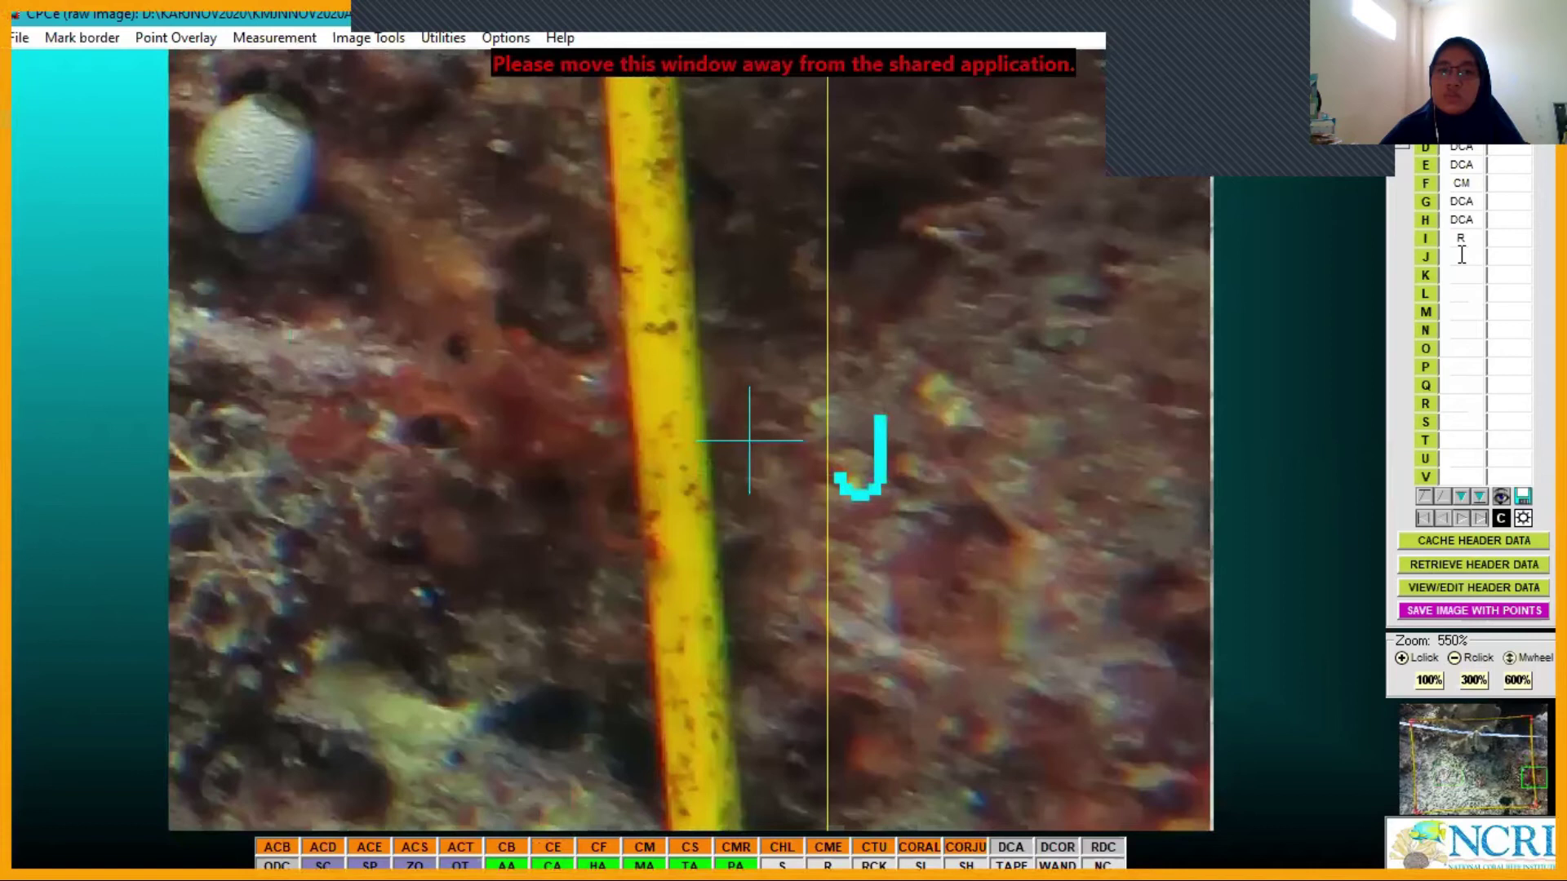
Code point I as R and point J as AA
left_click(1462, 256)
type("AA")
key("Return")
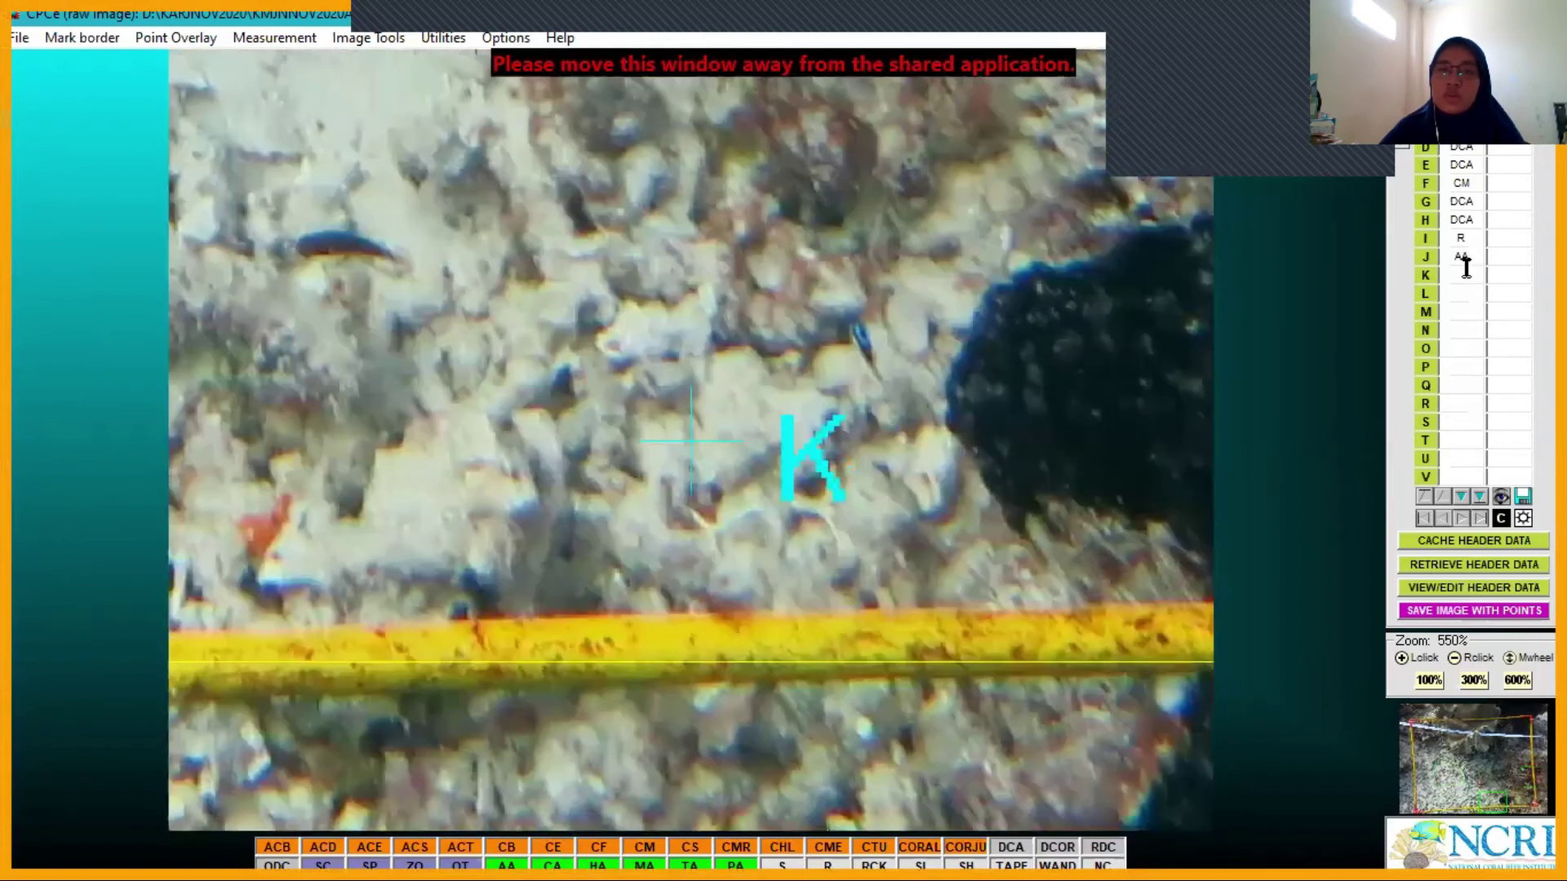